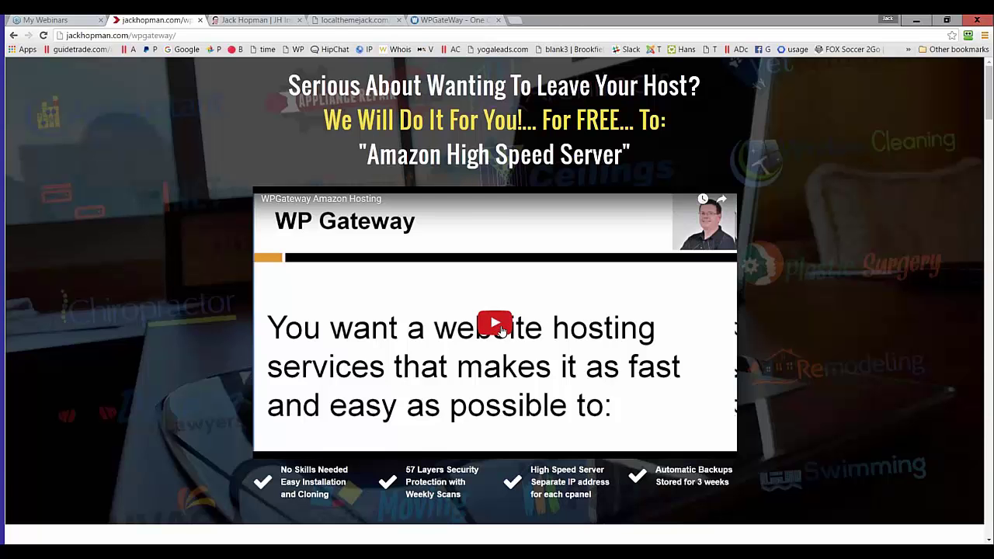
# Play the WPGateway Amazon Hosting video on the page and raise the system volume to 88.
pyautogui.click(495, 323)
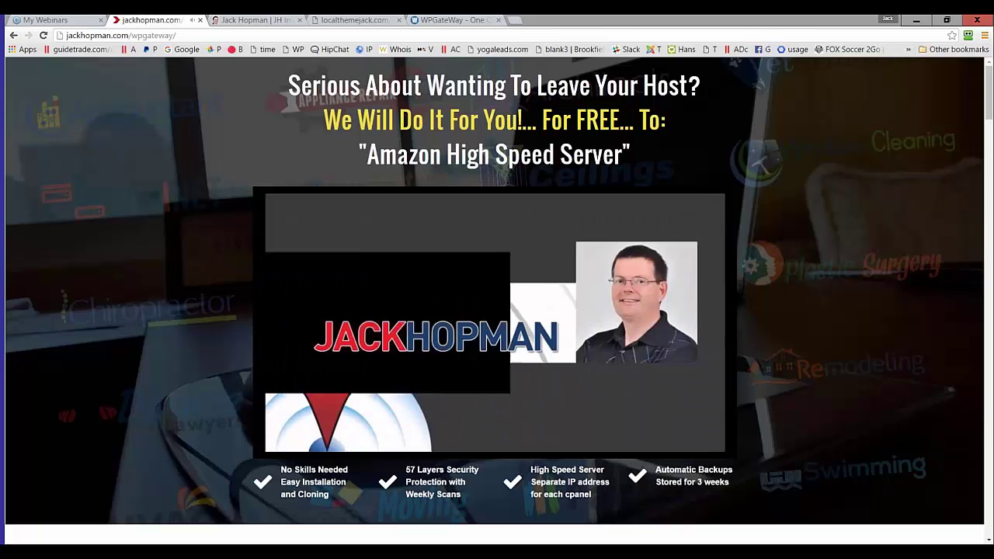
pyautogui.press('XF86AudioRaiseVolume')
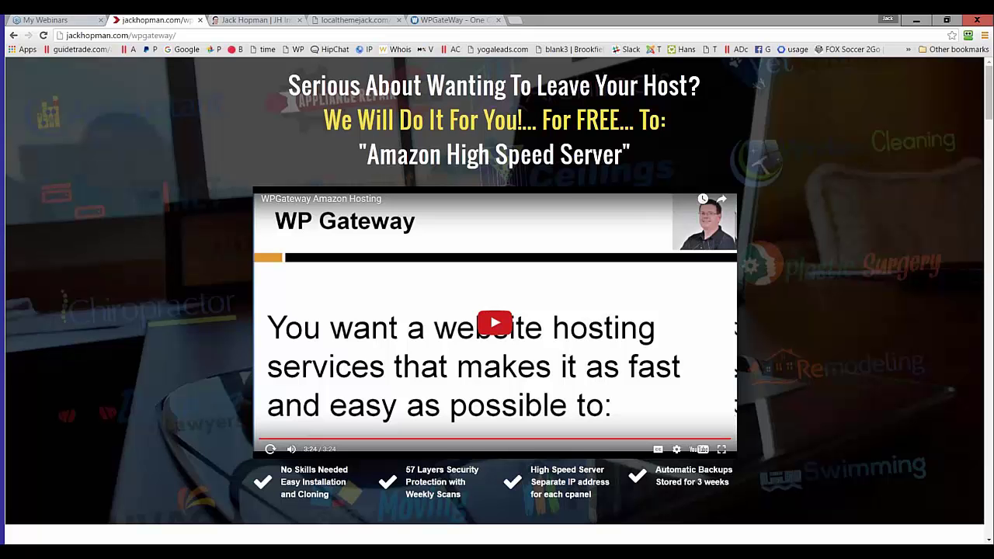
pyautogui.press('XF86AudioRaiseVolume')
pyautogui.press('XF86AudioRaiseVolume')
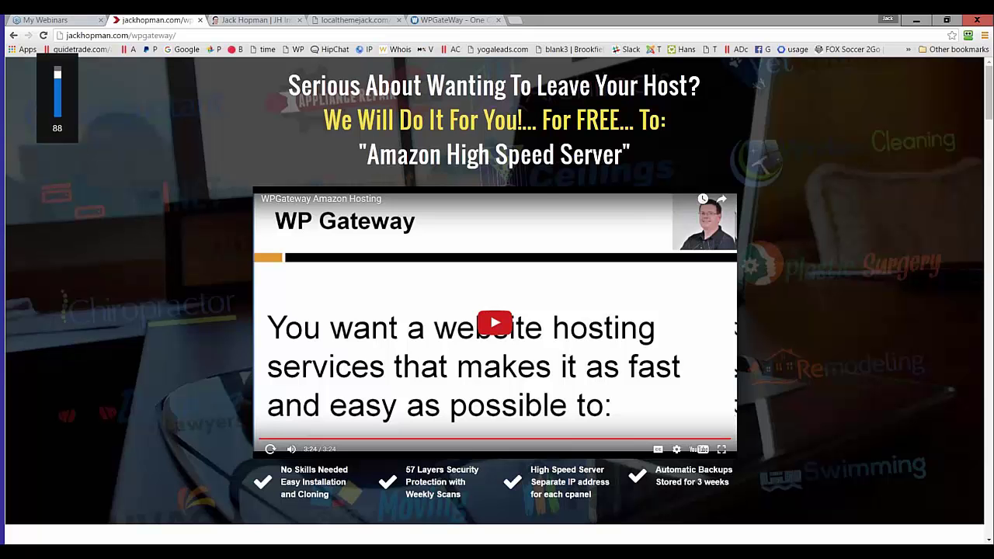
# Lower the system volume by about twenty increments.
pyautogui.press('XF86AudioLowerVolume')
pyautogui.press('XF86AudioLowerVolume')
pyautogui.press('XF86AudioLowerVolume')
pyautogui.press('XF86AudioLowerVolume')
pyautogui.press('XF86AudioLowerVolume')
pyautogui.press('XF86AudioLowerVolume')
pyautogui.press('XF86AudioLowerVolume')
pyautogui.press('XF86AudioLowerVolume')
pyautogui.press('XF86AudioLowerVolume')
pyautogui.press('XF86AudioLowerVolume')
pyautogui.press('XF86AudioLowerVolume')
pyautogui.press('XF86AudioLowerVolume')
pyautogui.press('XF86AudioLowerVolume')
pyautogui.press('XF86AudioLowerVolume')
pyautogui.press('XF86AudioLowerVolume')
pyautogui.press('XF86AudioLowerVolume')
pyautogui.press('XF86AudioLowerVolume')
pyautogui.press('XF86AudioLowerVolume')
pyautogui.press('XF86AudioLowerVolume')
pyautogui.press('XF86AudioLowerVolume')
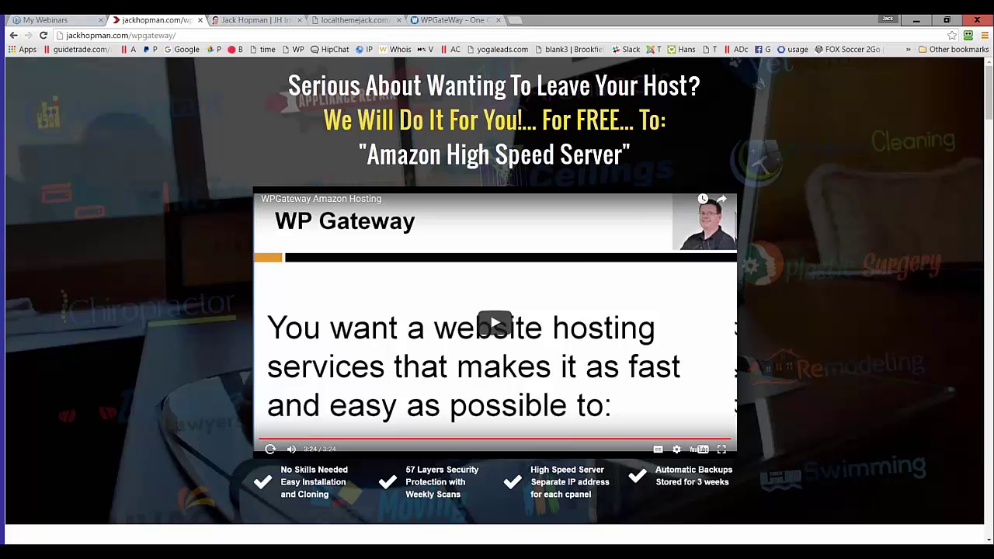
# Switch to WPGateWay, show the cPanel details of localwebjack.com/plumbing, and copy its username into the cPanel login form.
pyautogui.click(455, 20)
pyautogui.click(298, 252)
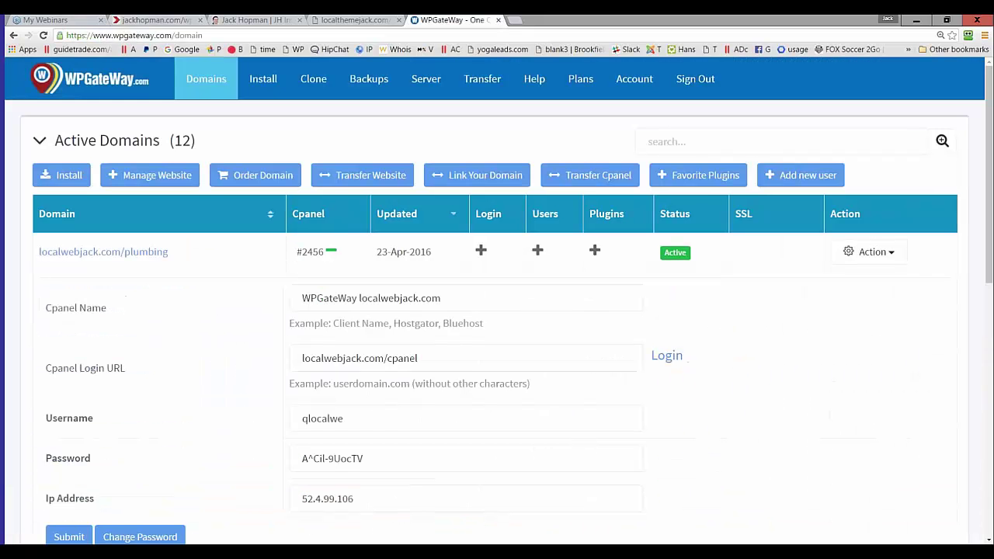
pyautogui.moveTo(369, 418); pyautogui.dragTo(281, 415)
pyautogui.hotkey('ctrl', 'c')
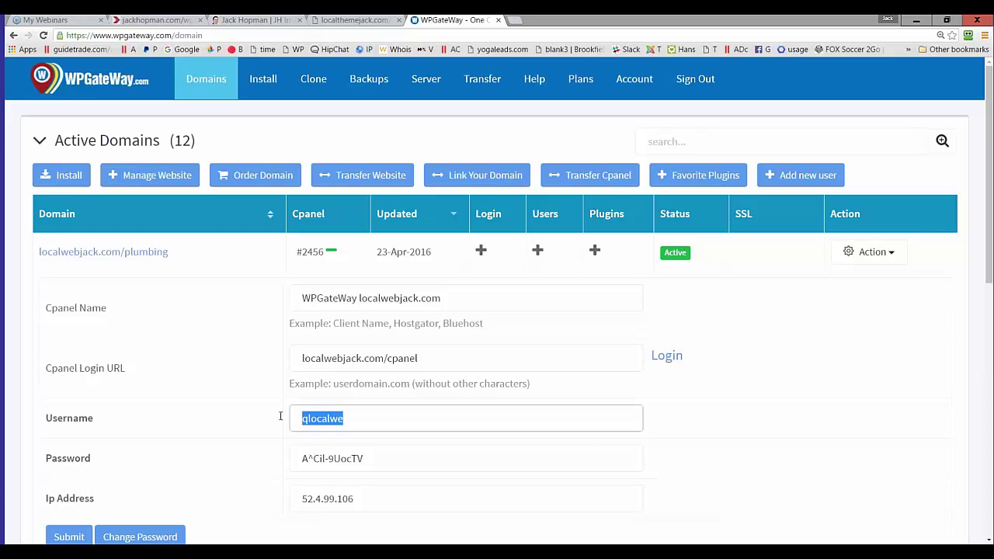
pyautogui.click(665, 355)
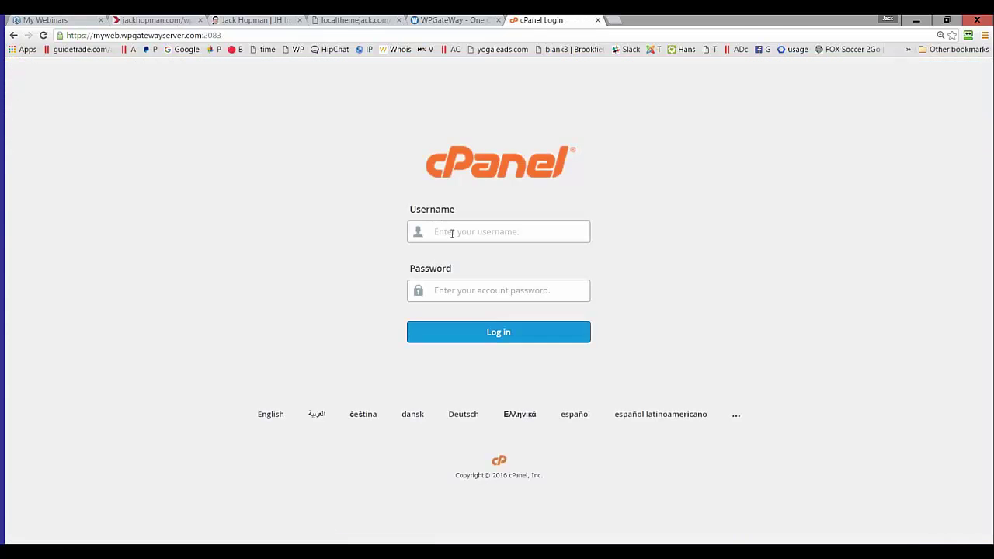
pyautogui.hotkey('ctrl', 'v')
# Copy the cPanel account password from WPGateWay into the login form, log in, and decline the getting-started help.
pyautogui.hotkey('ctrl', 'shift', 'Tab')
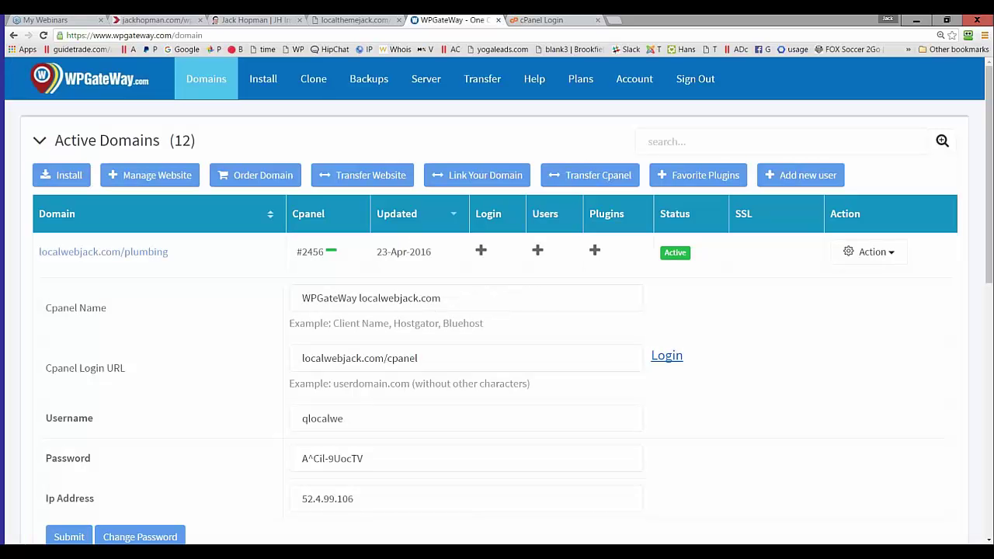
pyautogui.moveTo(368, 459); pyautogui.dragTo(269, 457)
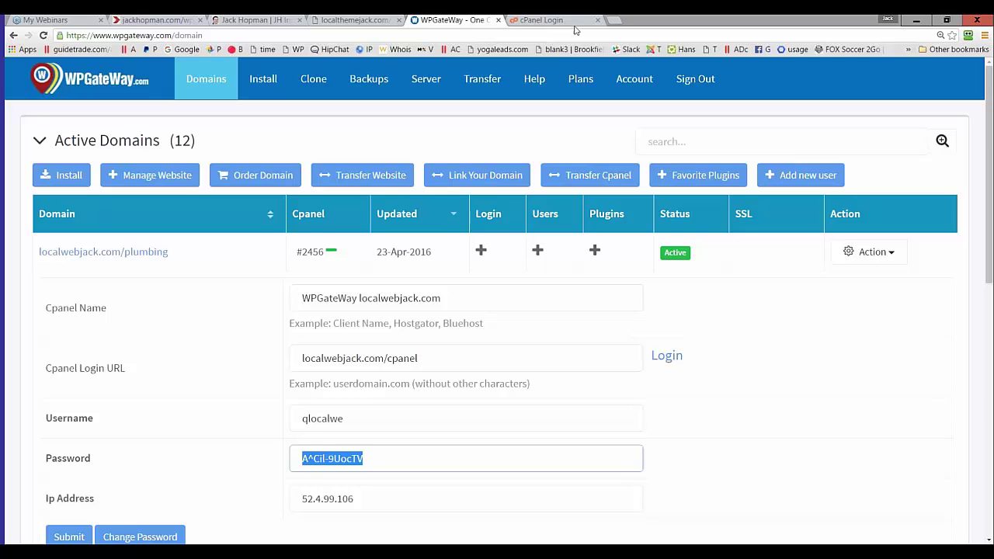
pyautogui.hotkey('ctrl', 'Tab')
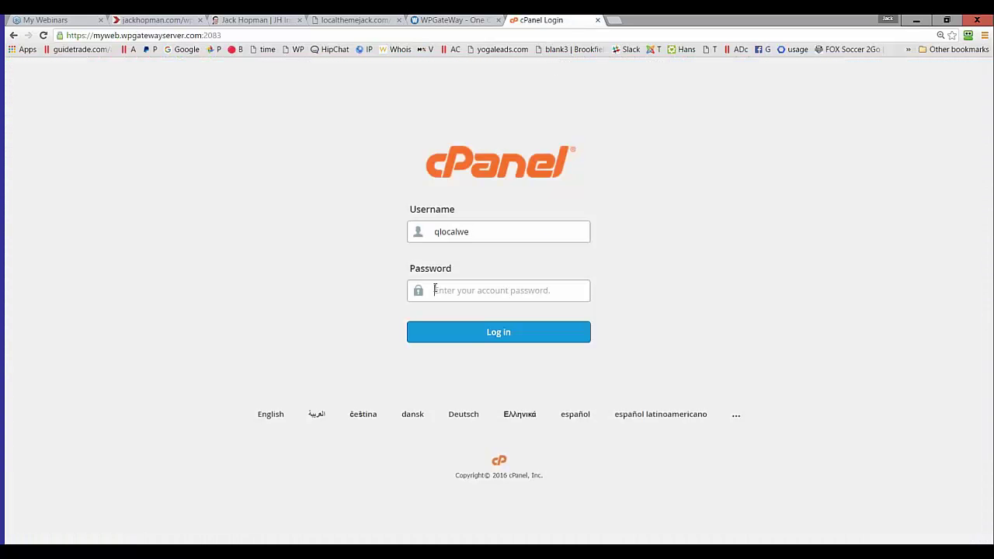
pyautogui.hotkey('ctrl', 'v')
pyautogui.click(489, 333)
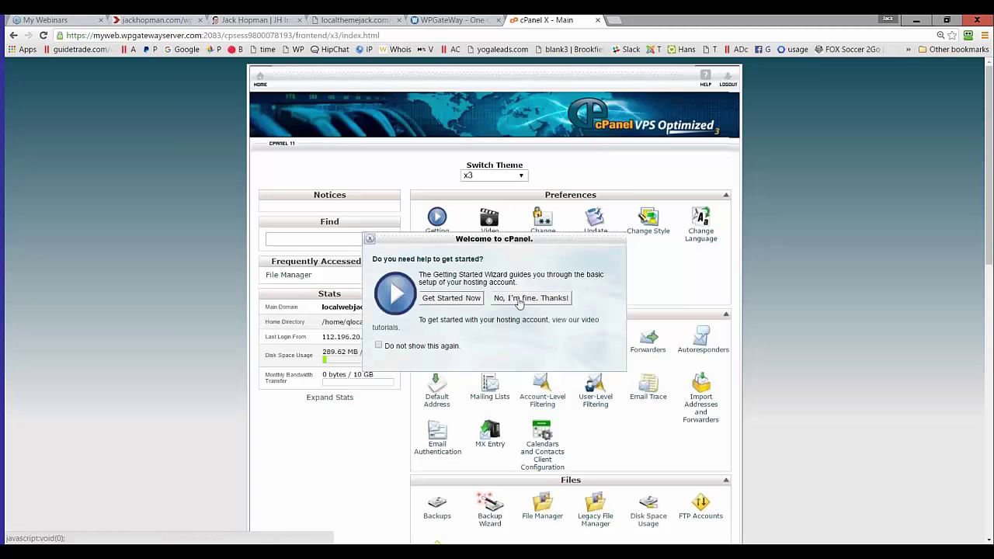
pyautogui.click(521, 299)
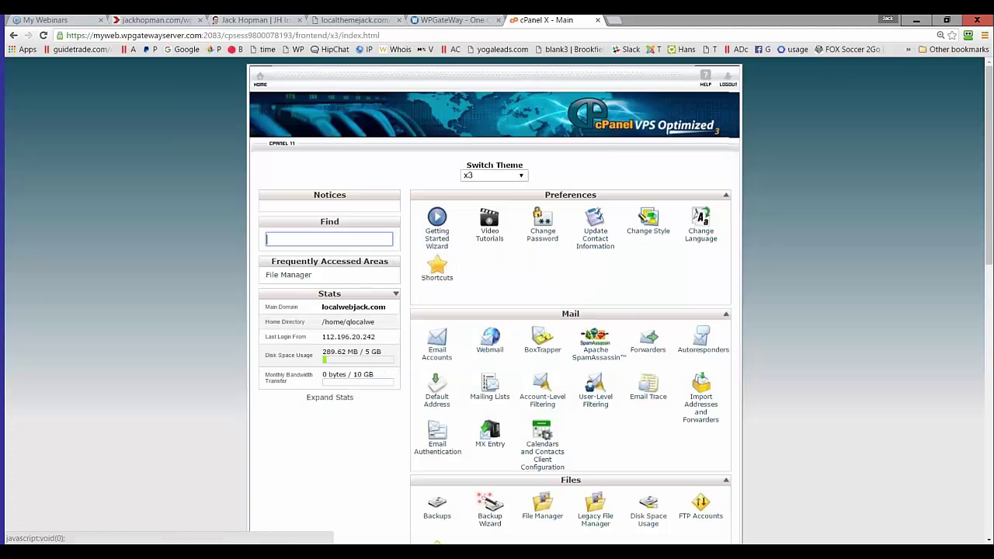
# View the Email Accounts page, return to the cPanel home, and find "forward" to open Forwarders.
pyautogui.click(436, 340)
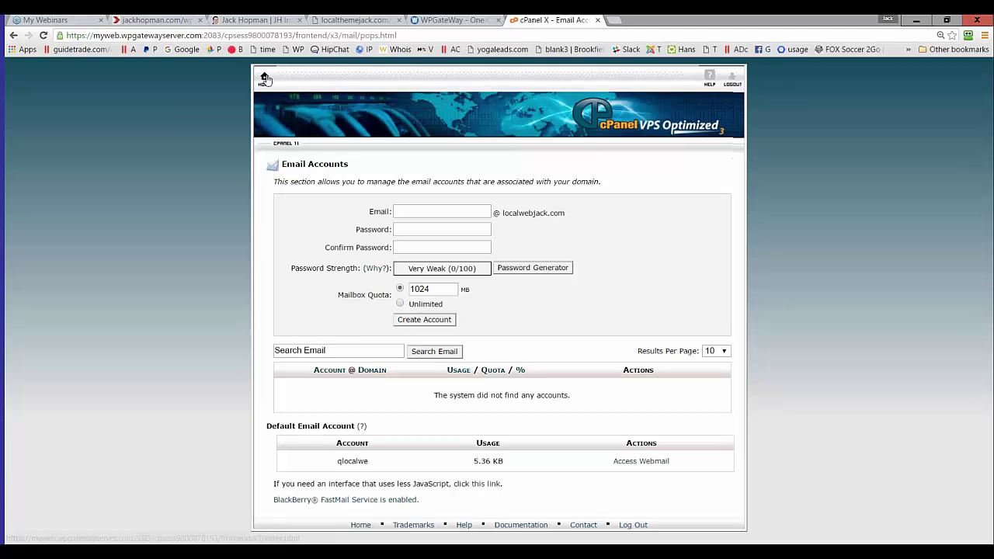
pyautogui.click(290, 108)
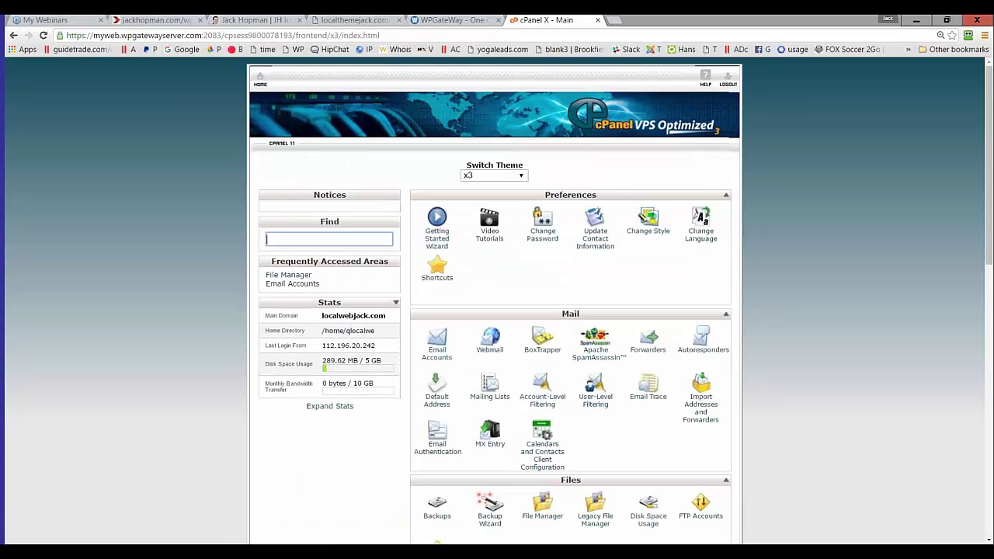
pyautogui.write('forwra')
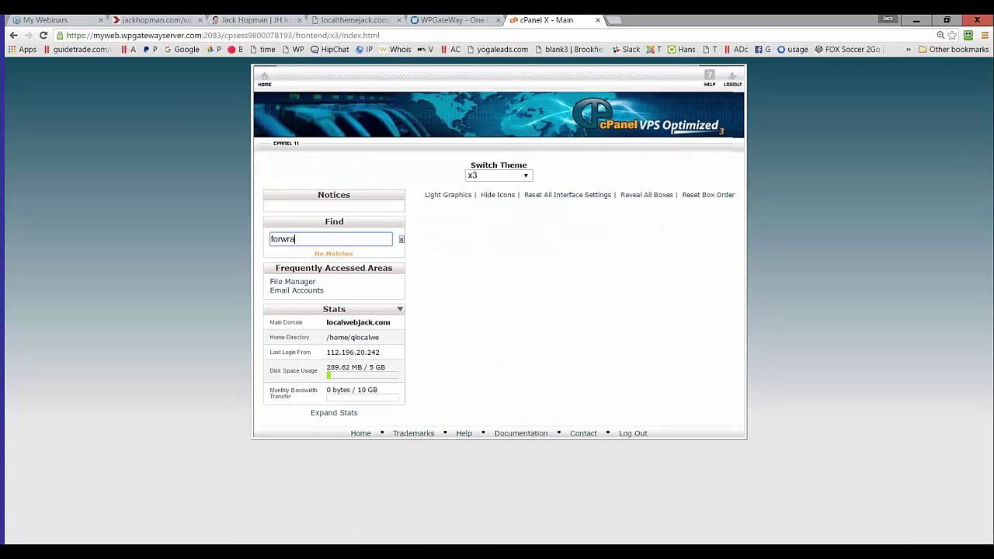
pyautogui.press('BackSpace')
pyautogui.press('BackSpace')
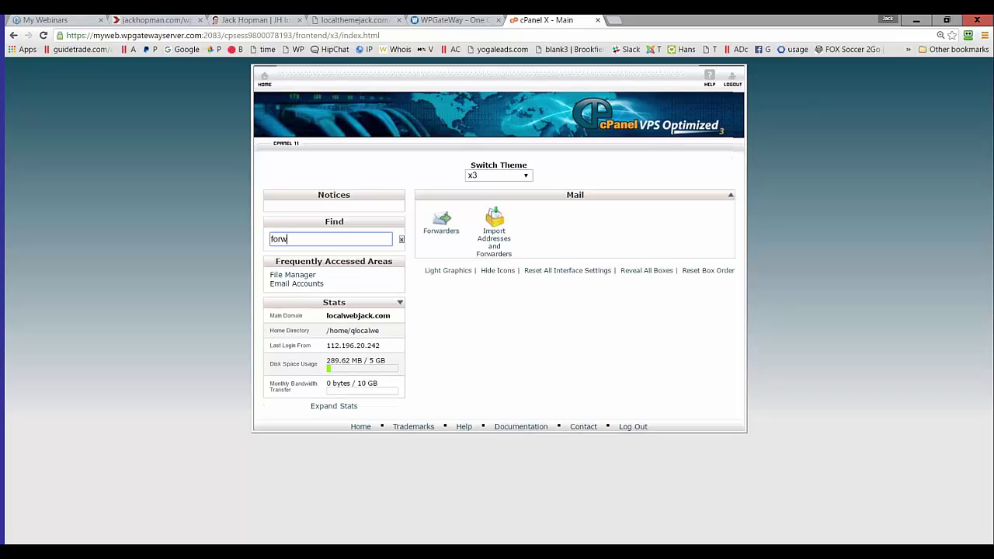
pyautogui.write('ard')
pyautogui.click(440, 232)
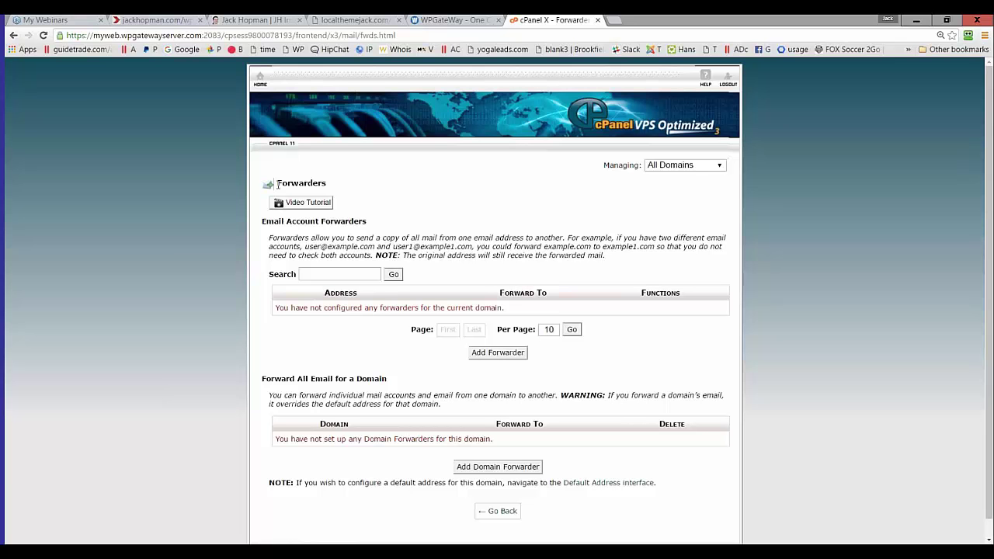
# Return from Forwarders to the cPanel home, view the Email Accounts page again, and go back home.
pyautogui.click(262, 81)
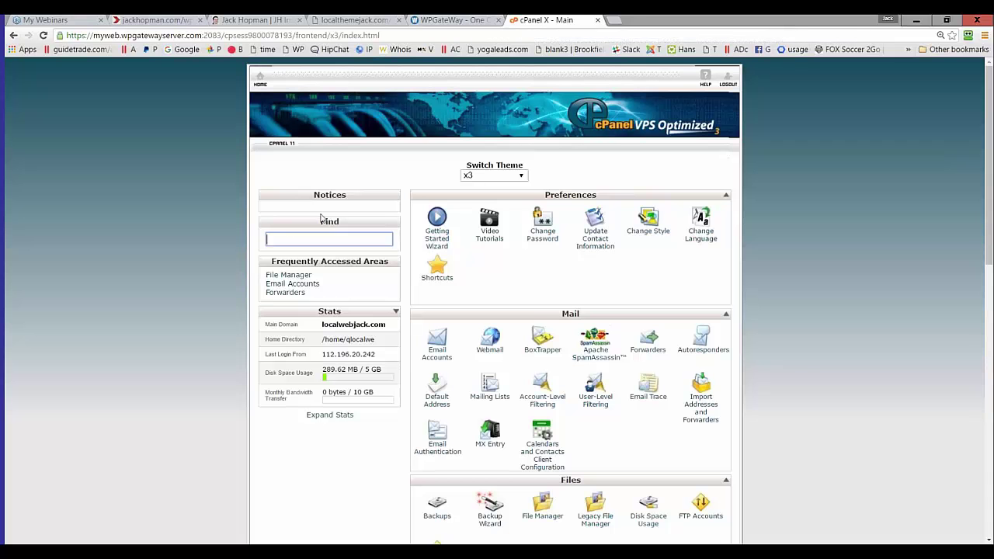
pyautogui.click(438, 353)
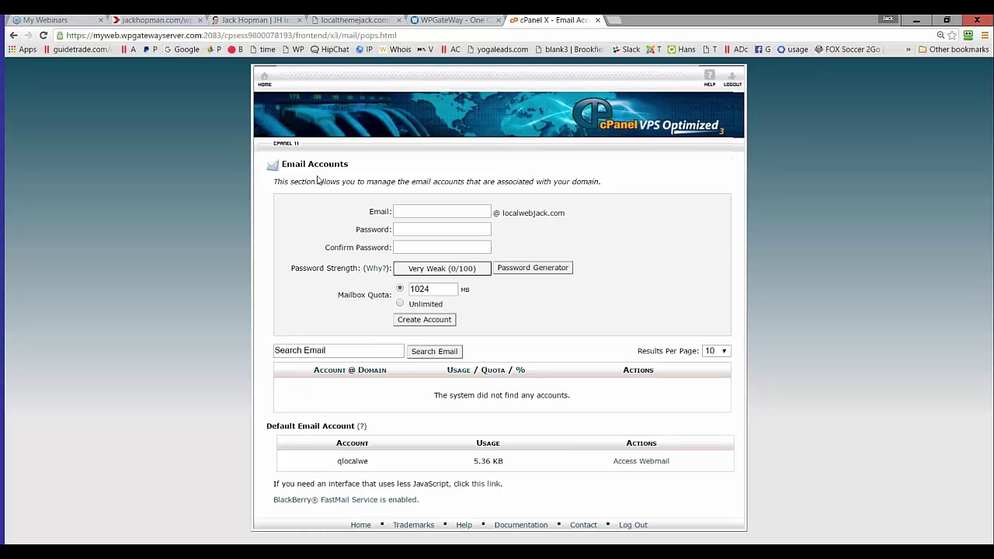
pyautogui.click(264, 77)
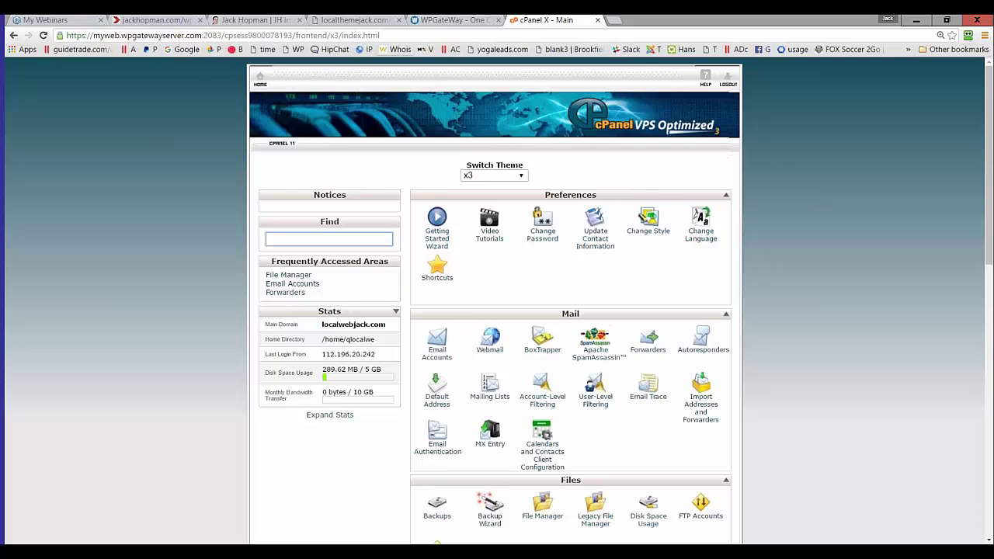
# Open the localwebjack.com/plumbing website from WPGateWay, view its Contact Us page, and return to its home page.
pyautogui.click(450, 21)
pyautogui.click(103, 251)
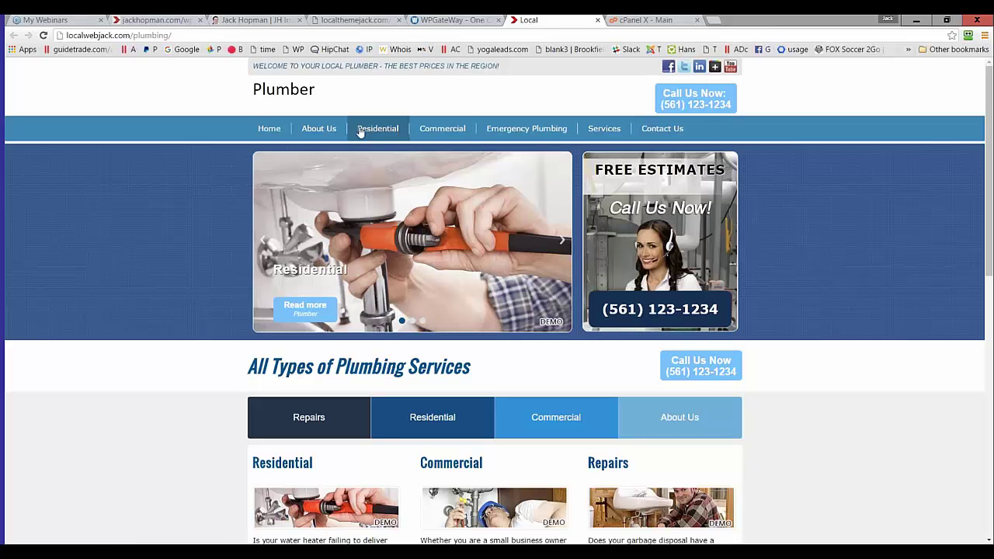
pyautogui.click(660, 130)
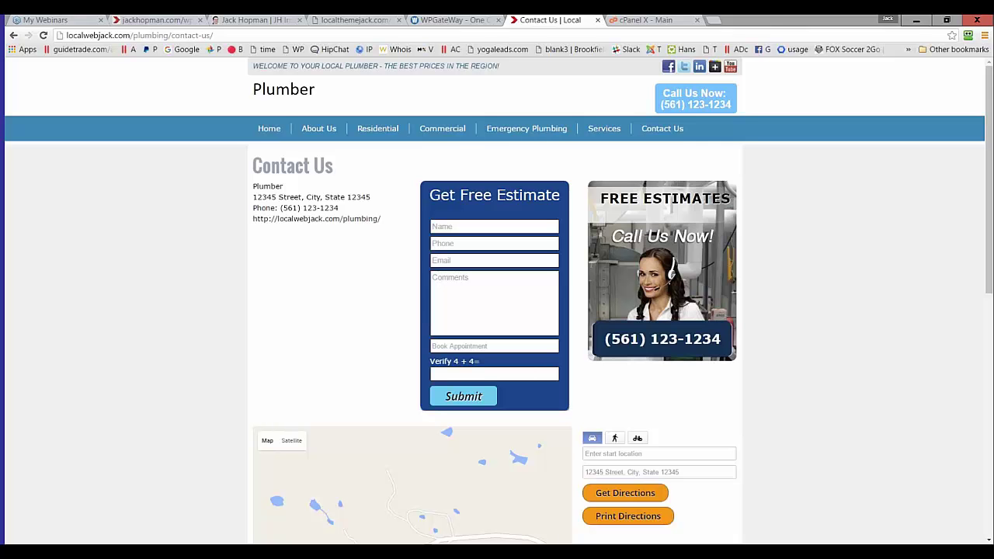
pyautogui.click(269, 130)
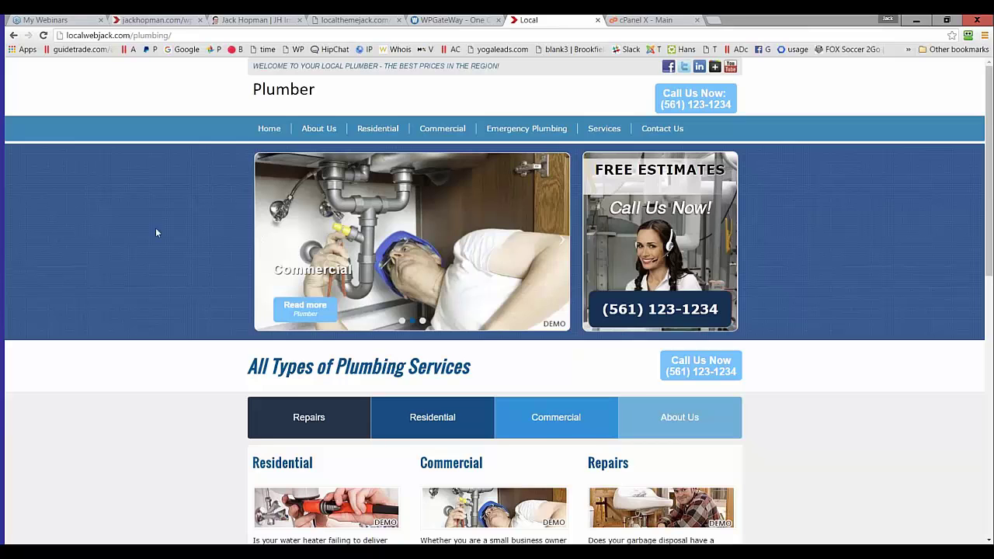
# Check the cPanel home statistics, return to WPGateWay, and hide the cPanel details of localwebjack.com/plumbing.
pyautogui.click(653, 20)
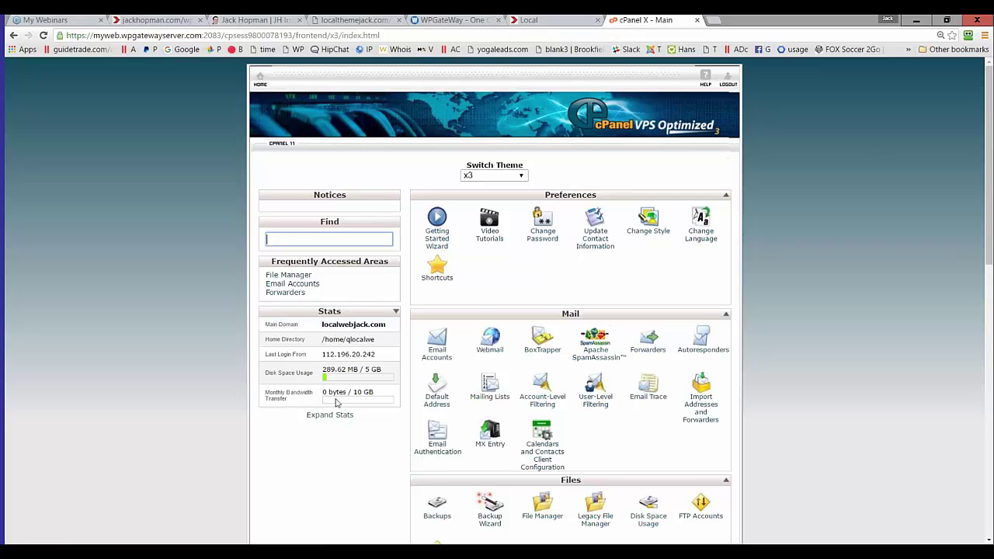
pyautogui.click(464, 20)
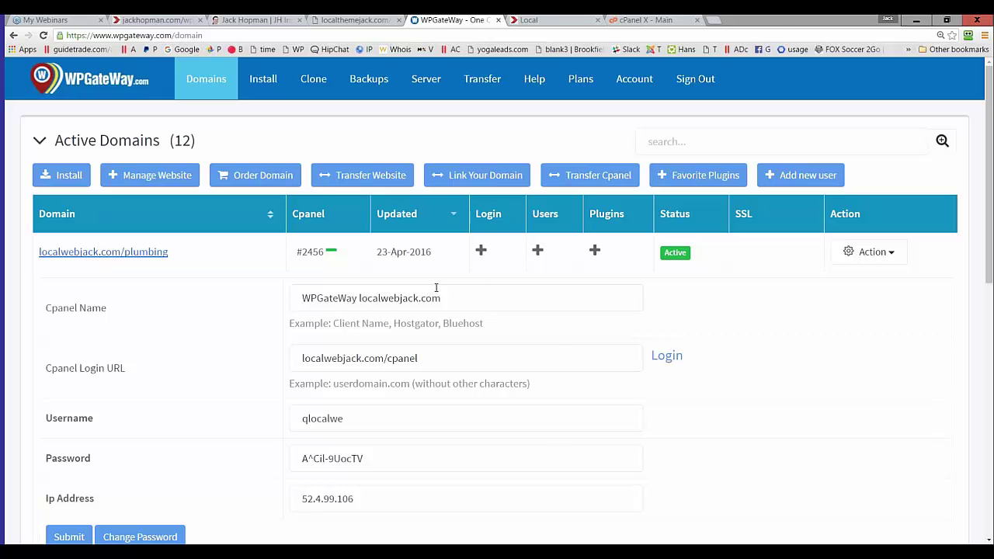
pyautogui.click(332, 253)
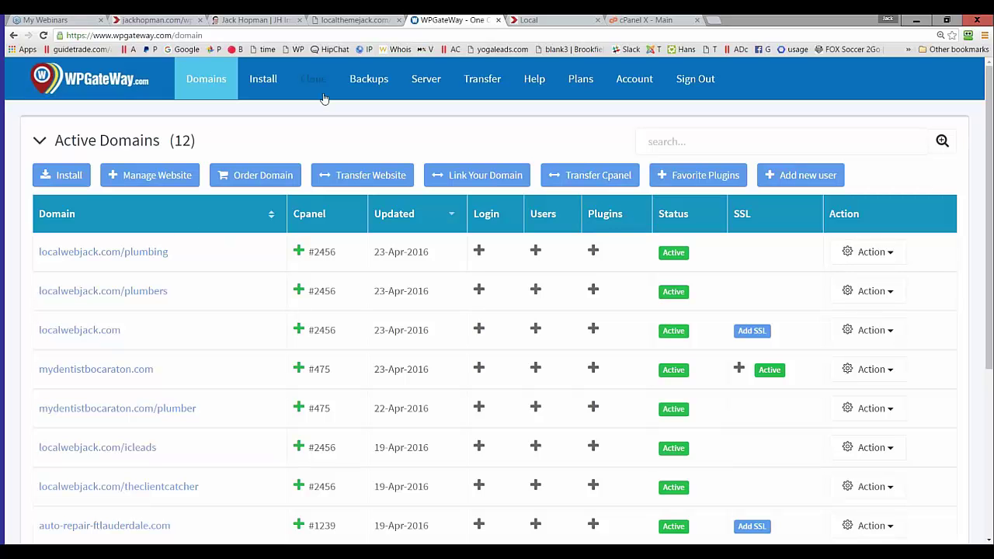
# Open the Backup Dashboard, expand the localwebjack.com backups, and mark and unmark the 07-Apr-2016 backup for saving.
pyautogui.click(361, 93)
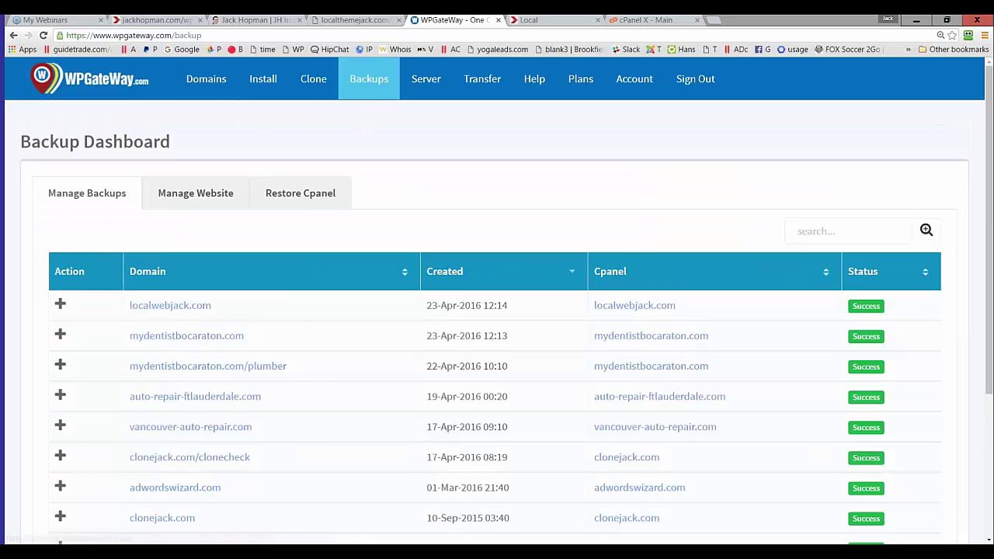
pyautogui.click(61, 304)
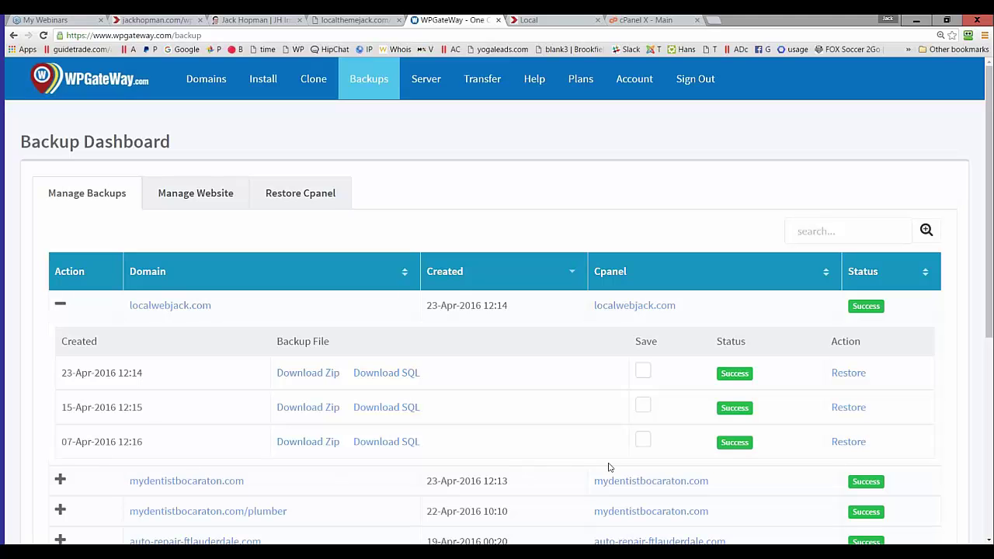
pyautogui.click(644, 447)
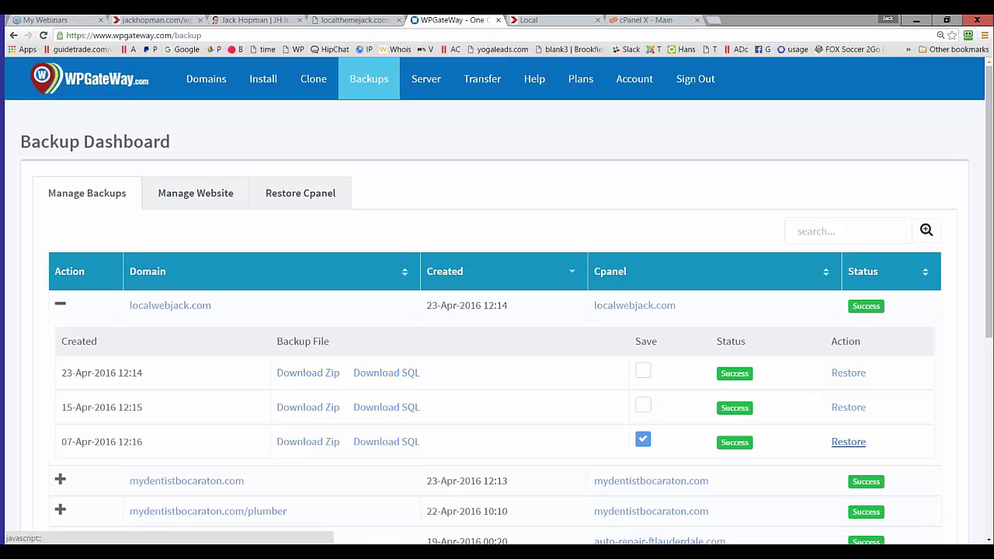
pyautogui.click(646, 441)
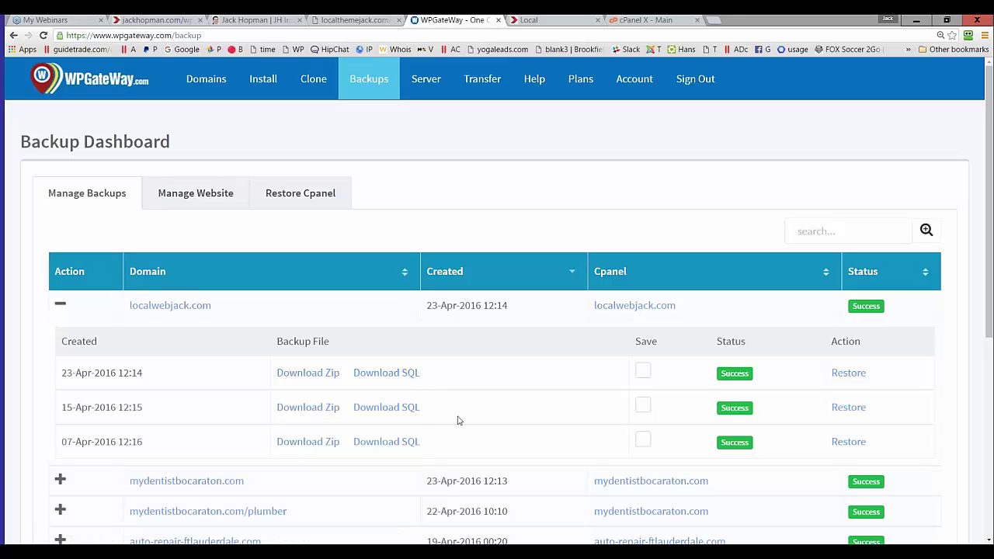
# Collapse the localwebjack.com backups, look at the Restore Cpanel section, and return to Manage Backups.
pyautogui.click(61, 305)
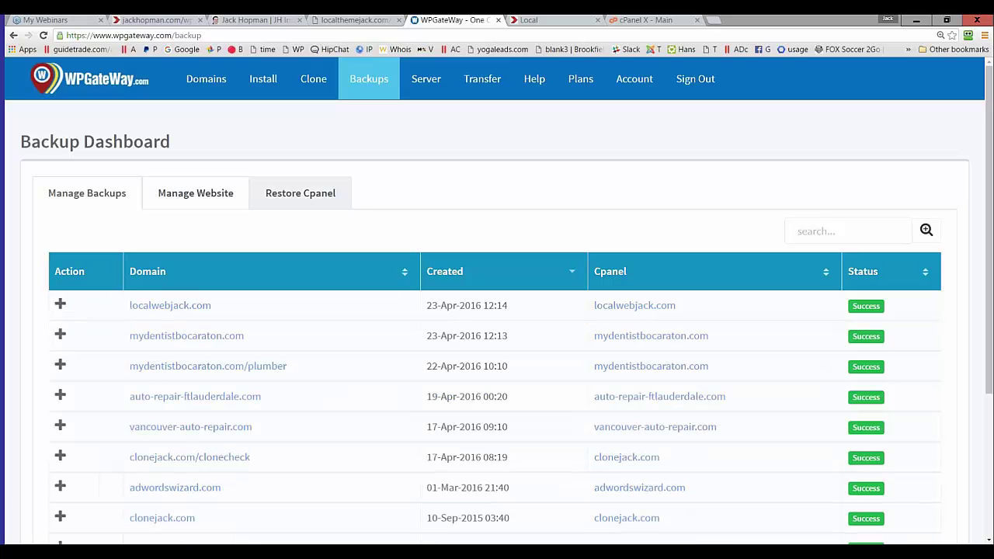
pyautogui.click(285, 203)
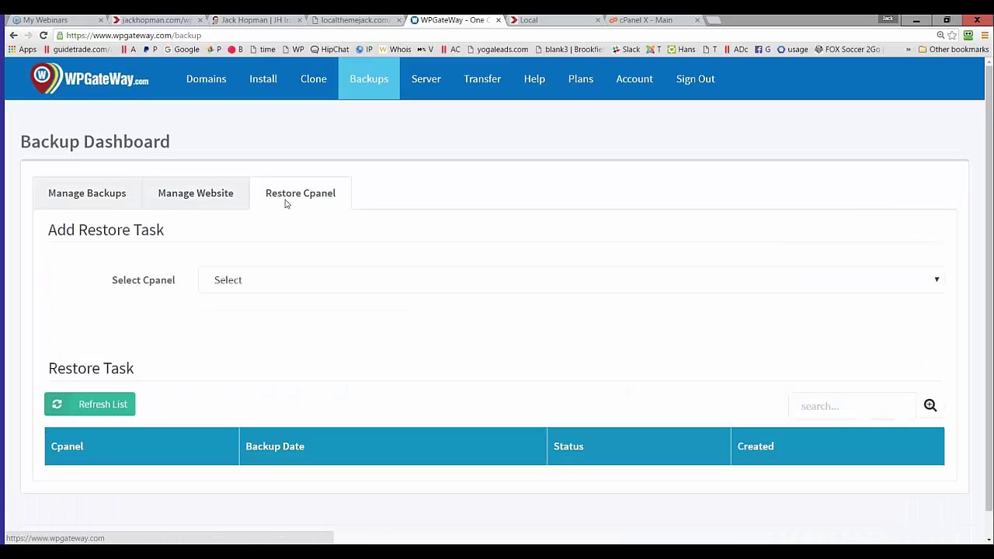
pyautogui.click(134, 203)
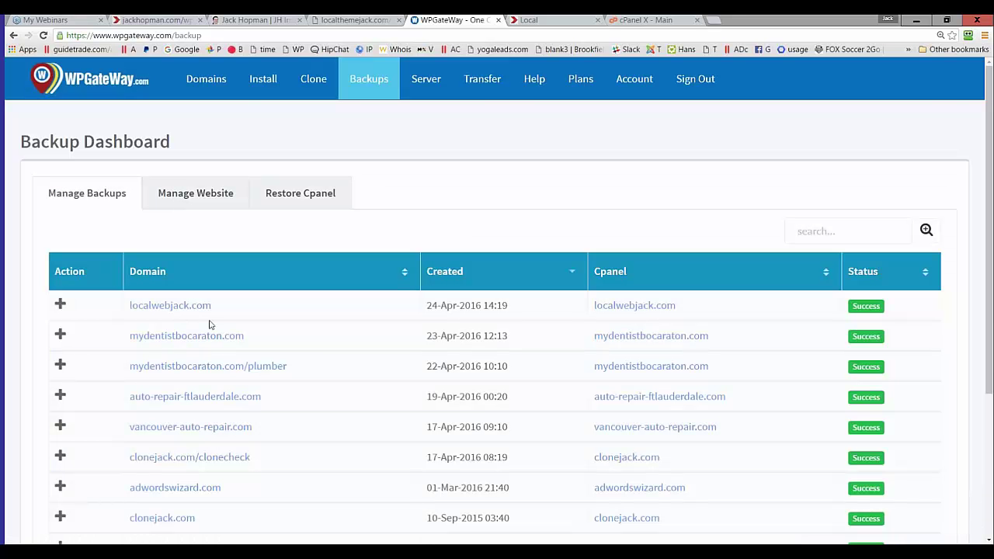
# Return to the active domains list and show the WordPress login details of localwebjack.com/plumbing.
pyautogui.click(216, 94)
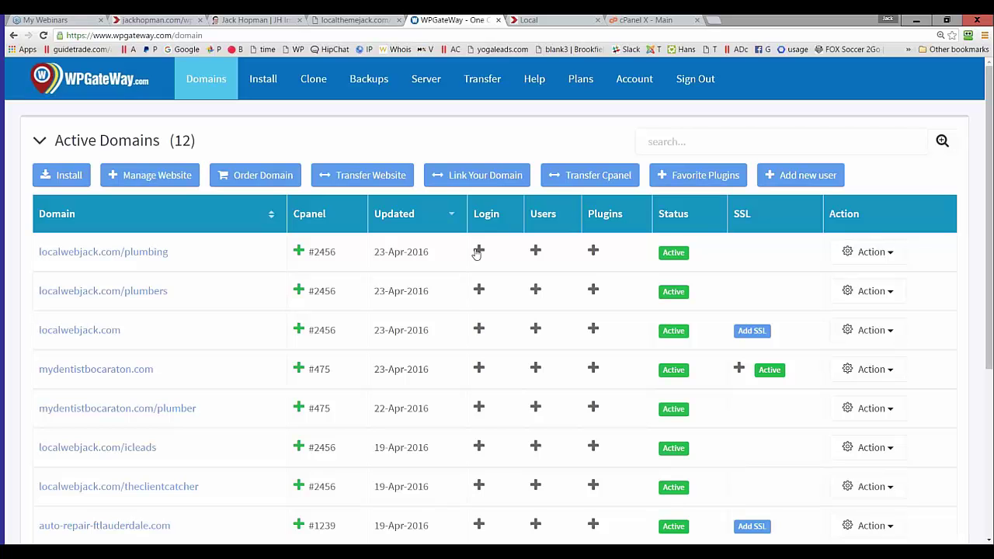
pyautogui.click(476, 251)
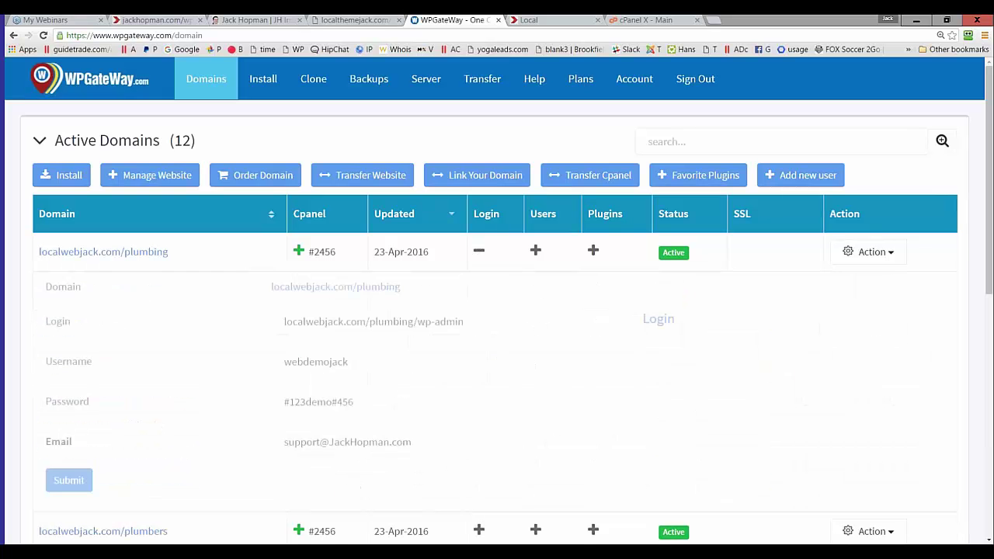
# Hide the WordPress login details of localwebjack.com/plumbing, and check its plugin and theme versions before collapsing that list.
pyautogui.click(479, 252)
pyautogui.click(533, 250)
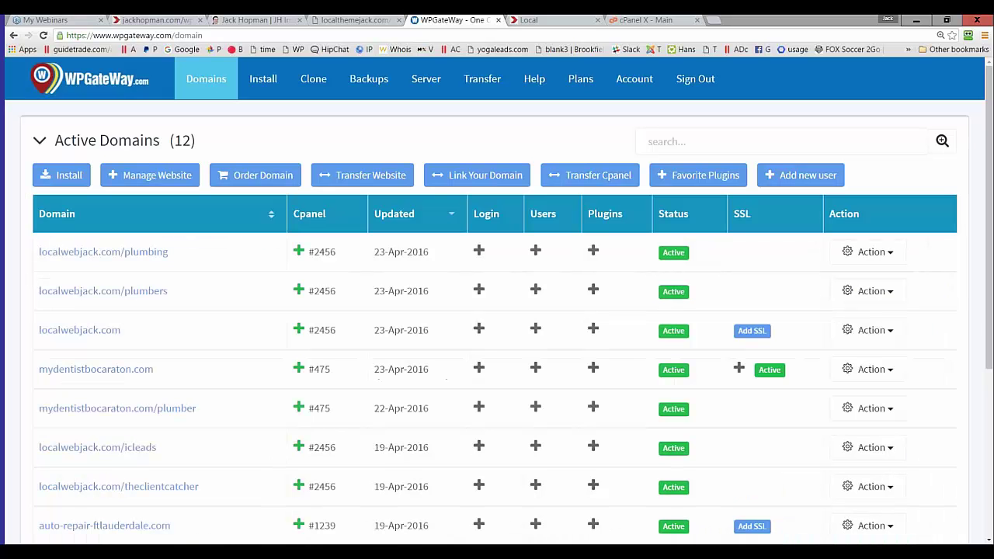
pyautogui.click(593, 250)
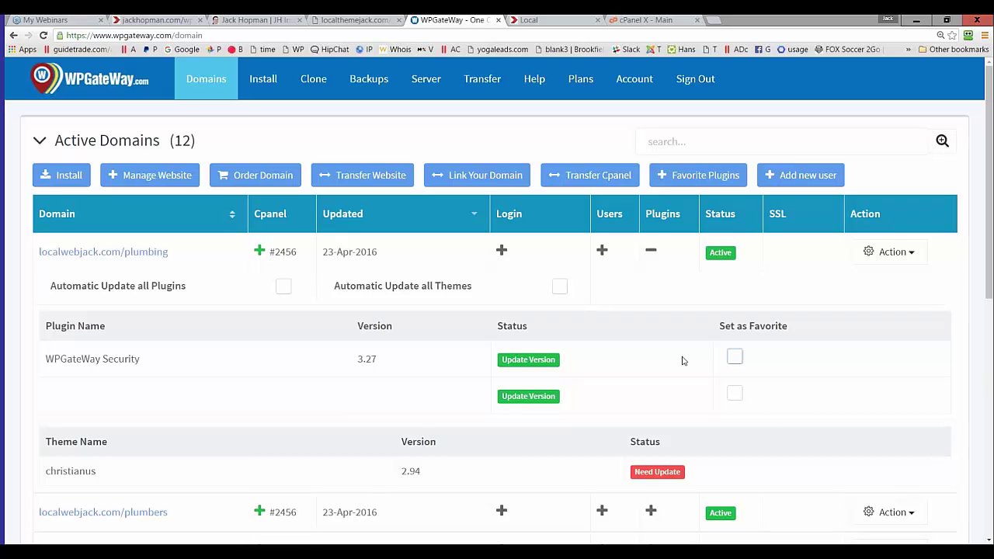
pyautogui.click(652, 252)
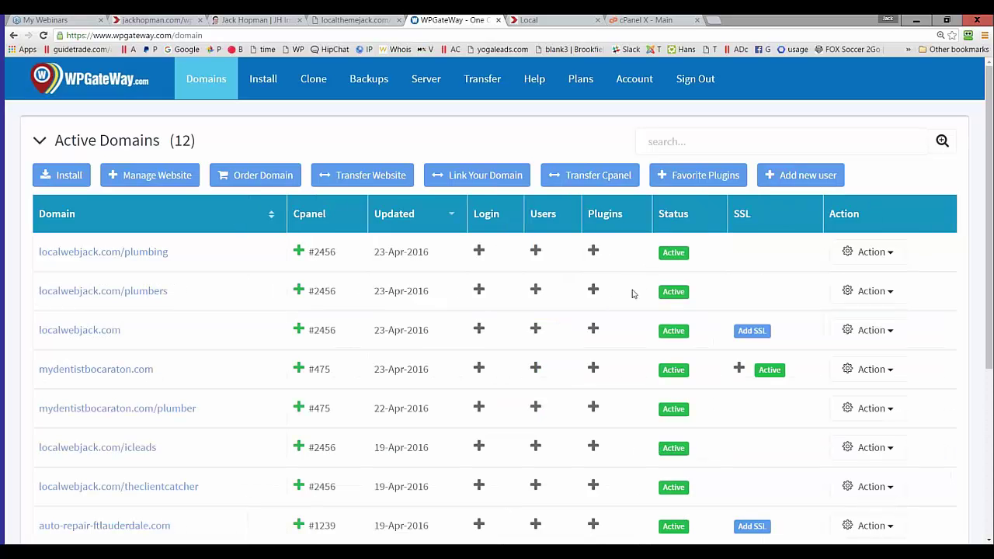
# Start a website installation and select the clonejack.com/cpanel account for it.
pyautogui.click(72, 184)
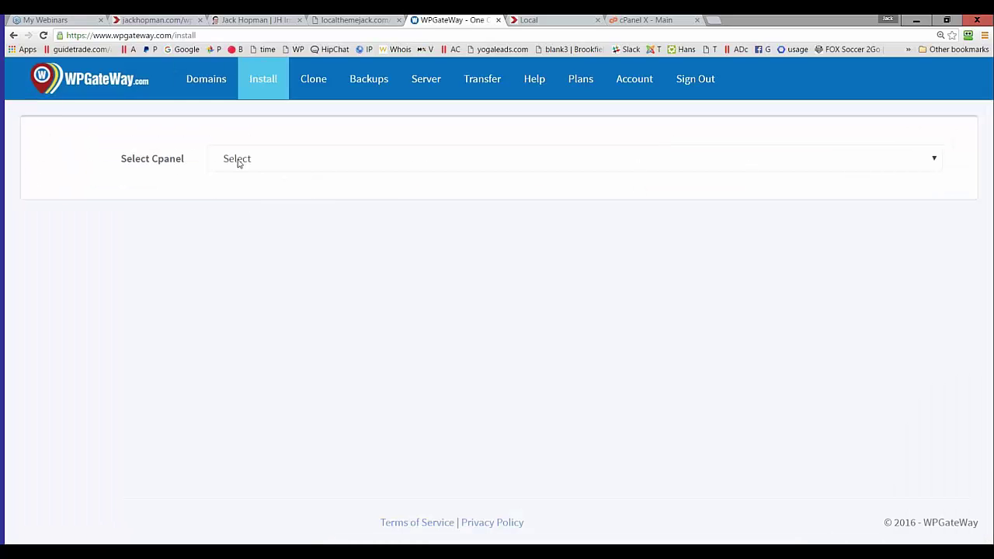
pyautogui.click(264, 161)
pyautogui.click(257, 208)
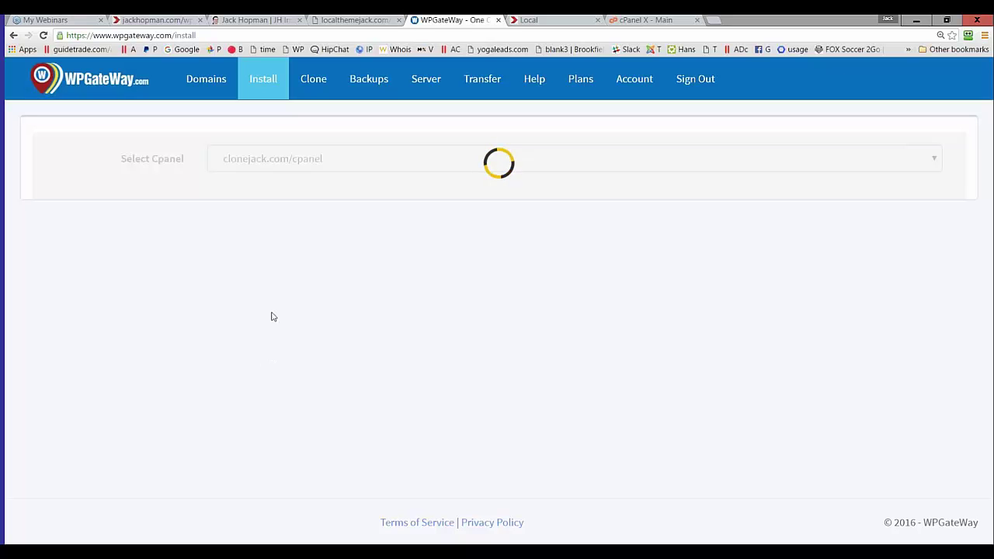
# Return to the active domains list, and show and hide the cPanel details of localwebjack.com/plumbers.
pyautogui.click(198, 79)
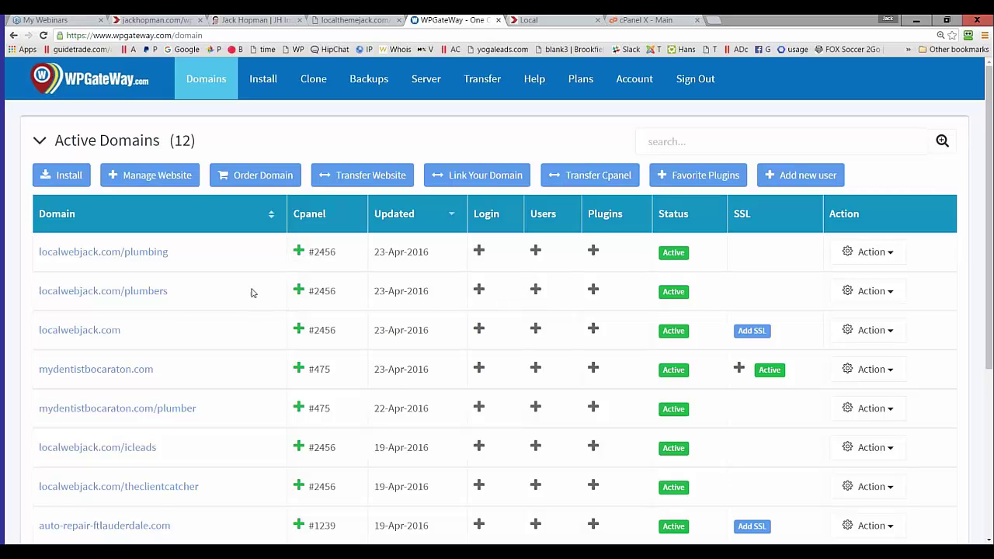
pyautogui.click(299, 292)
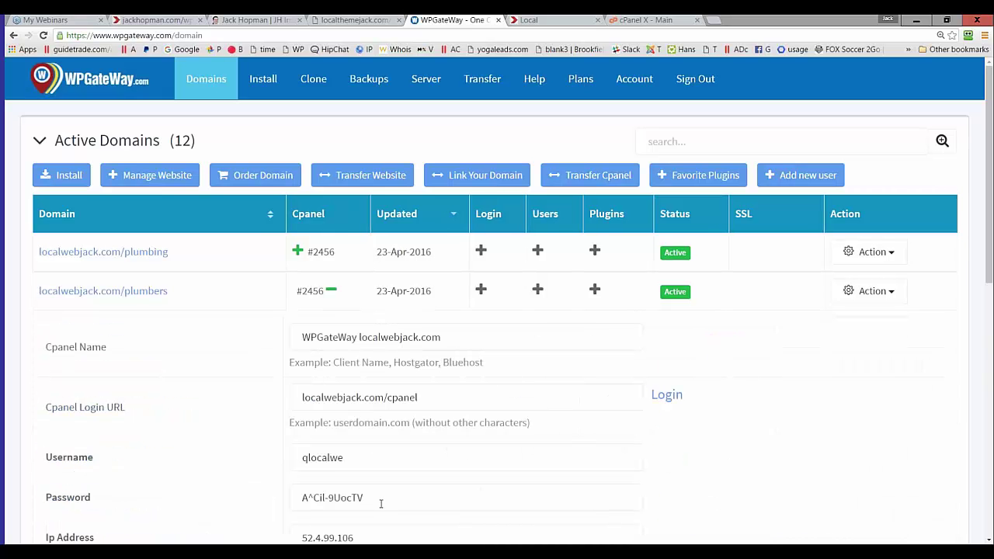
pyautogui.click(331, 291)
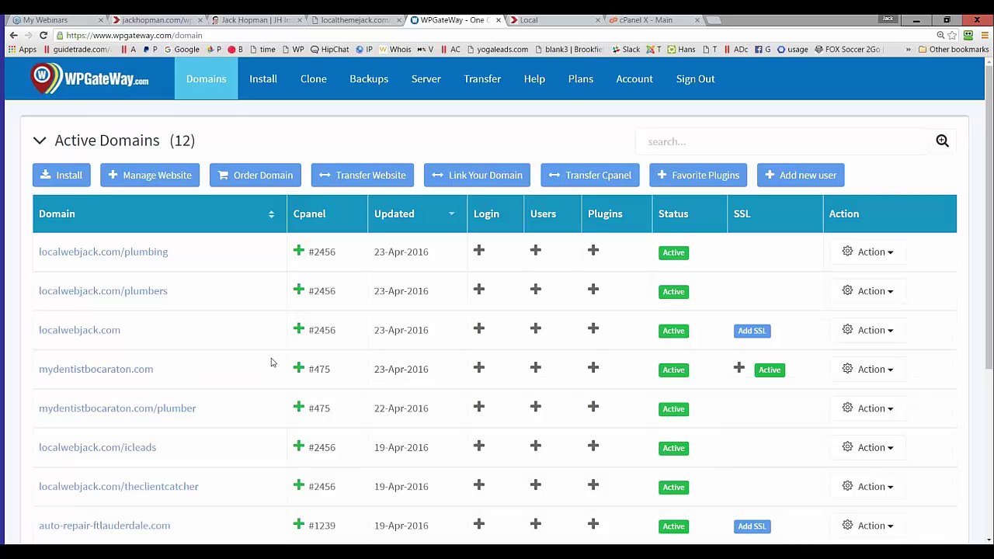
# Enable automatic updates of all plugins and all themes for localwebjack.com/plumbing, and collapse its plugin details.
pyautogui.click(592, 253)
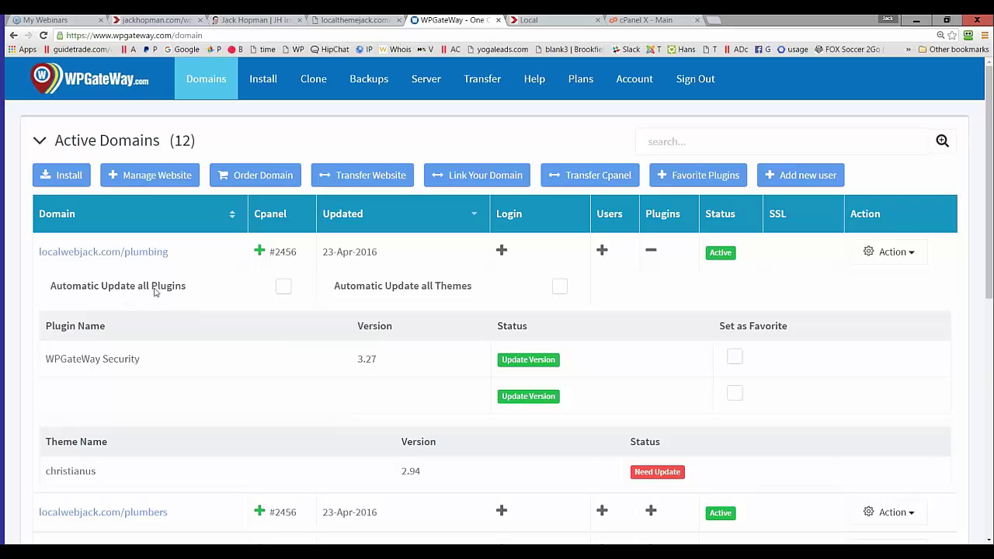
pyautogui.moveTo(185, 287); pyautogui.dragTo(50, 289)
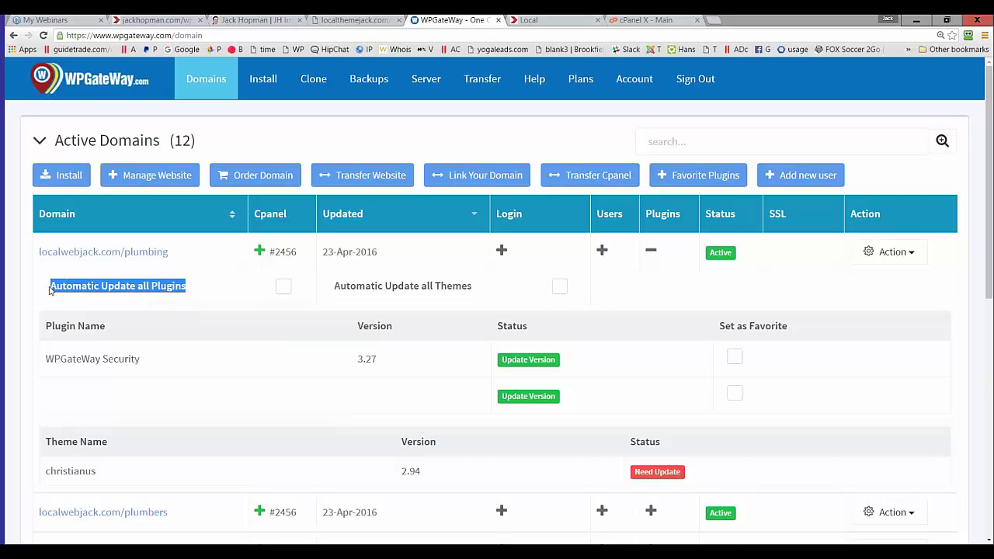
pyautogui.click(283, 289)
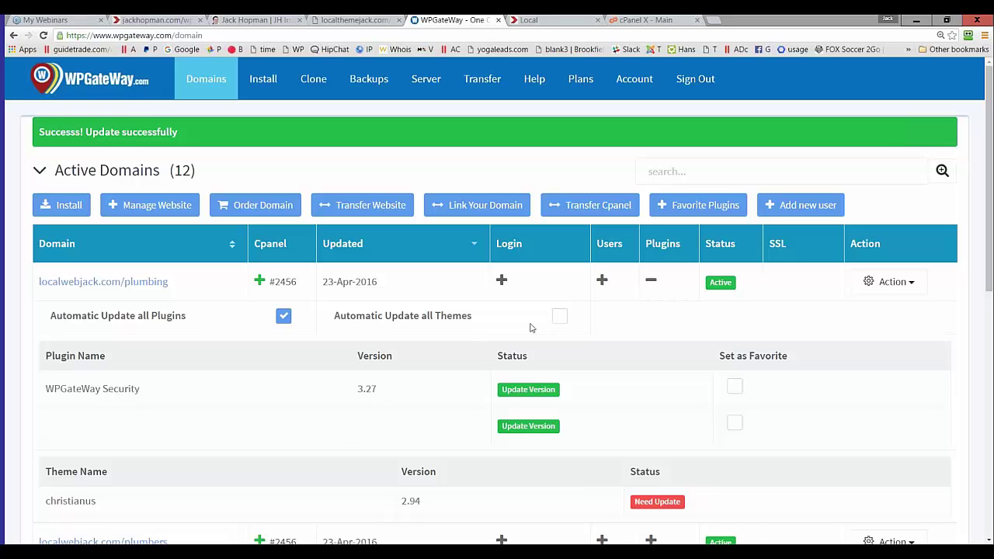
pyautogui.click(566, 317)
pyautogui.click(652, 279)
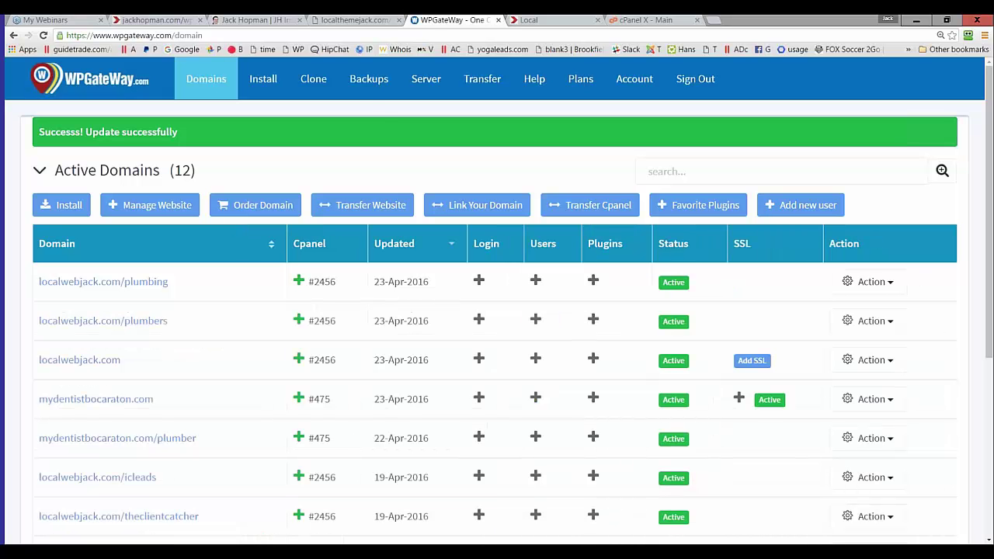
# Look at the Backup Dashboard and return to the active domains list.
pyautogui.click(370, 91)
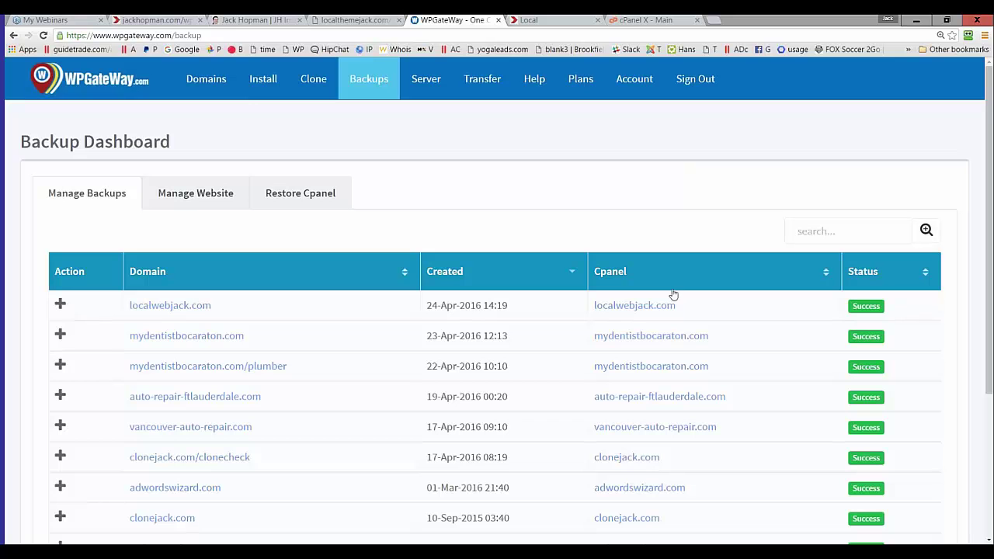
pyautogui.click(203, 79)
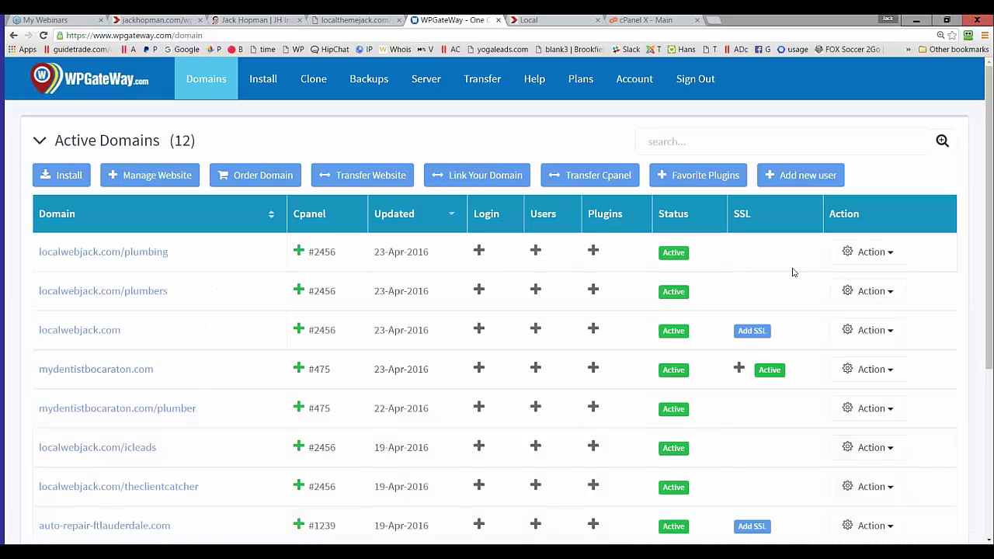
# Show the available actions for localwebjack.com/plumbing, check its 24-hour website response chart, and return to the domains list.
pyautogui.click(873, 261)
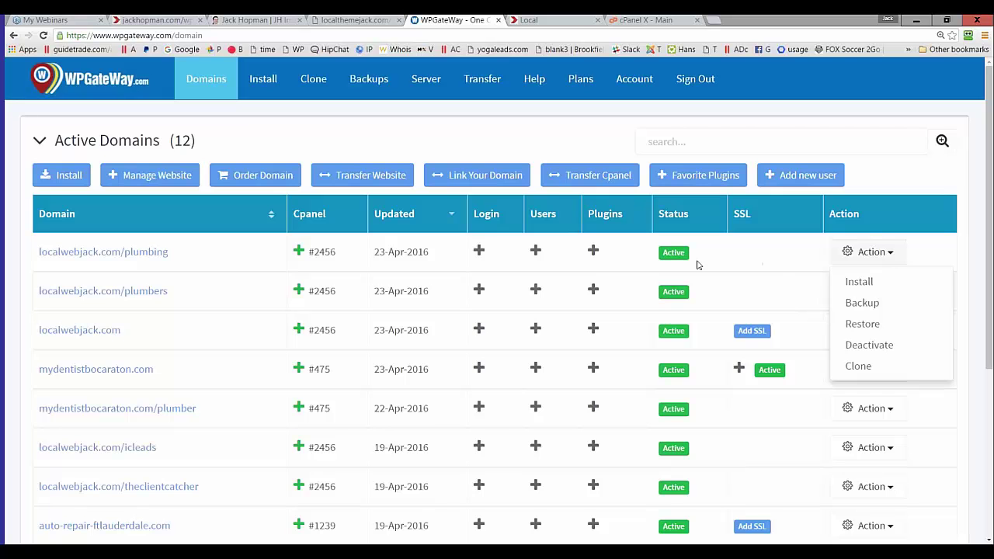
pyautogui.click(674, 255)
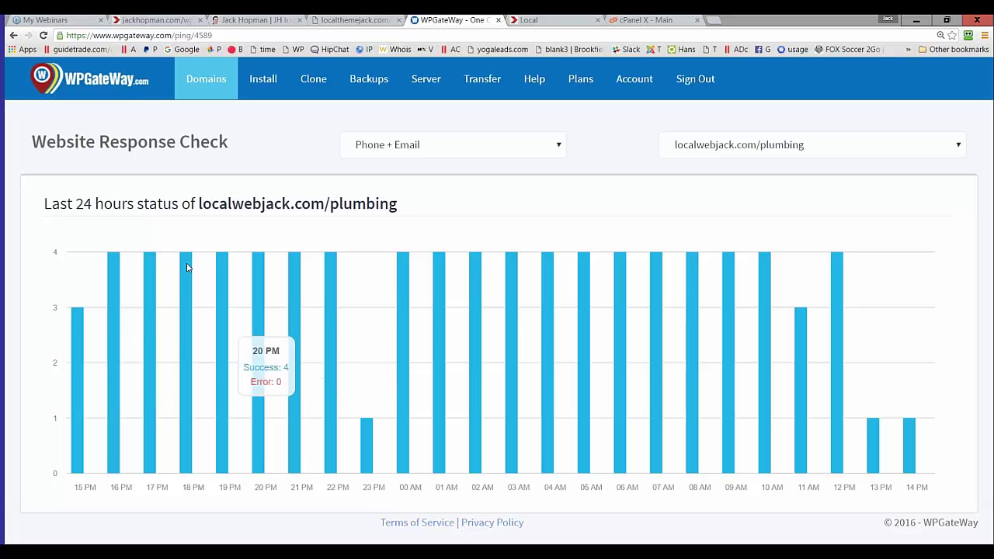
pyautogui.click(194, 84)
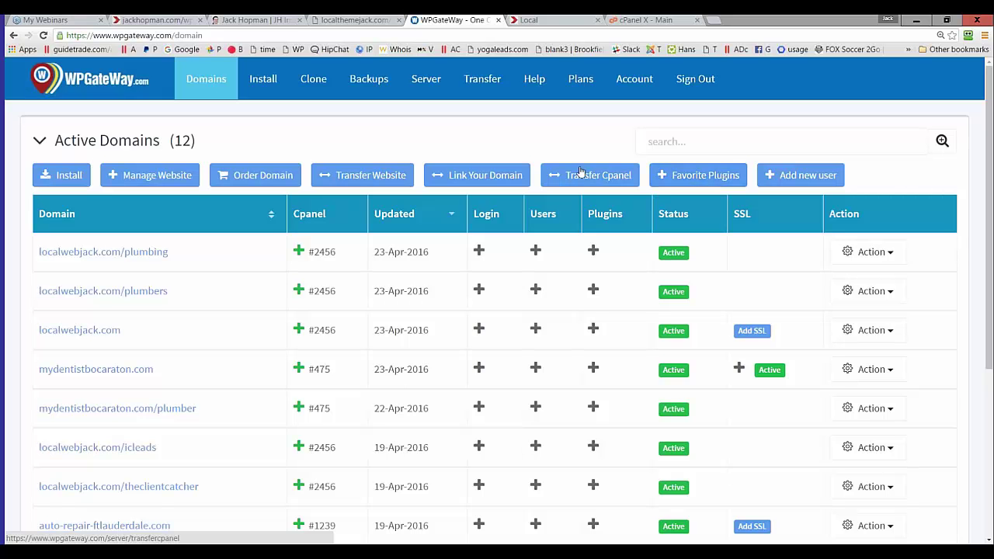
# Look at the Block Countries settings for the server, expand the African countries, and collapse the country list.
pyautogui.click(426, 83)
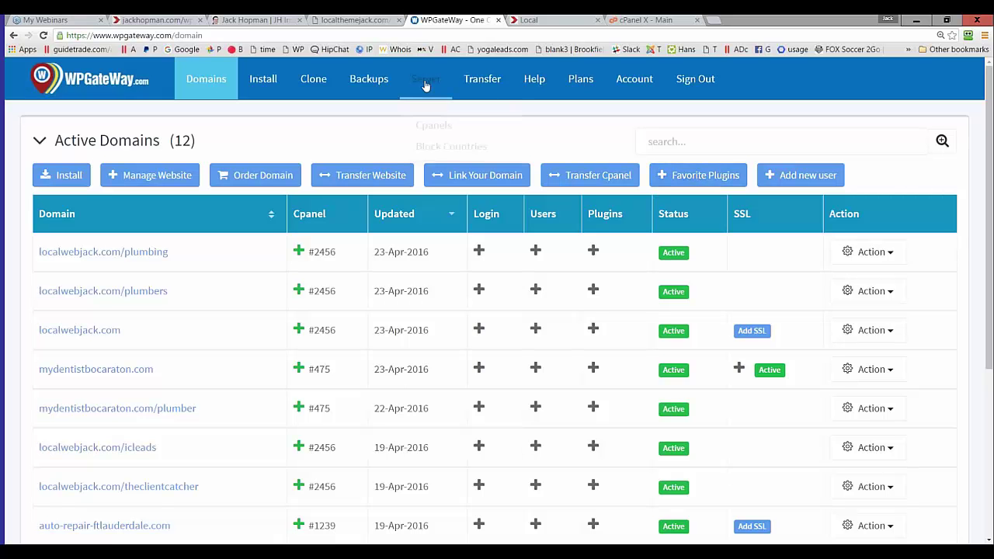
pyautogui.click(440, 138)
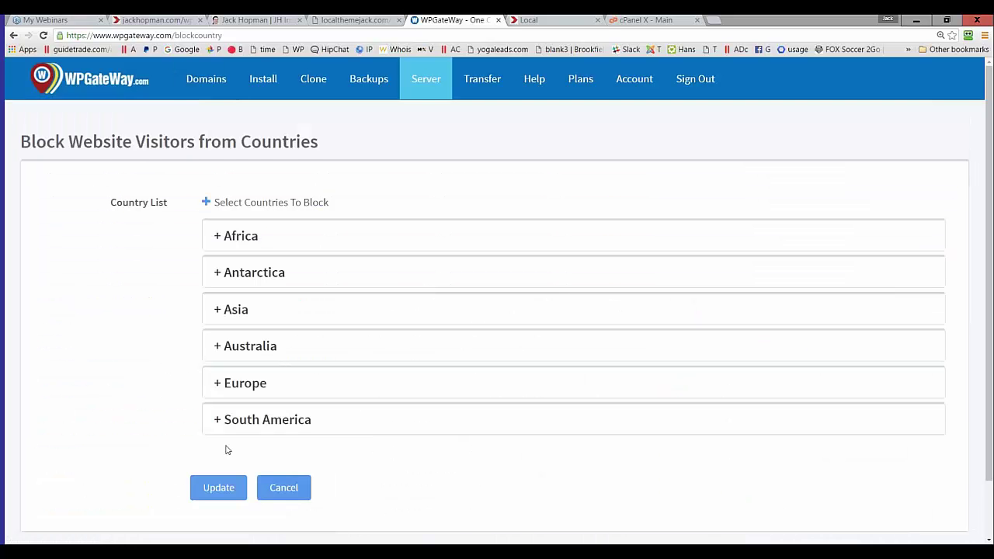
pyautogui.click(217, 237)
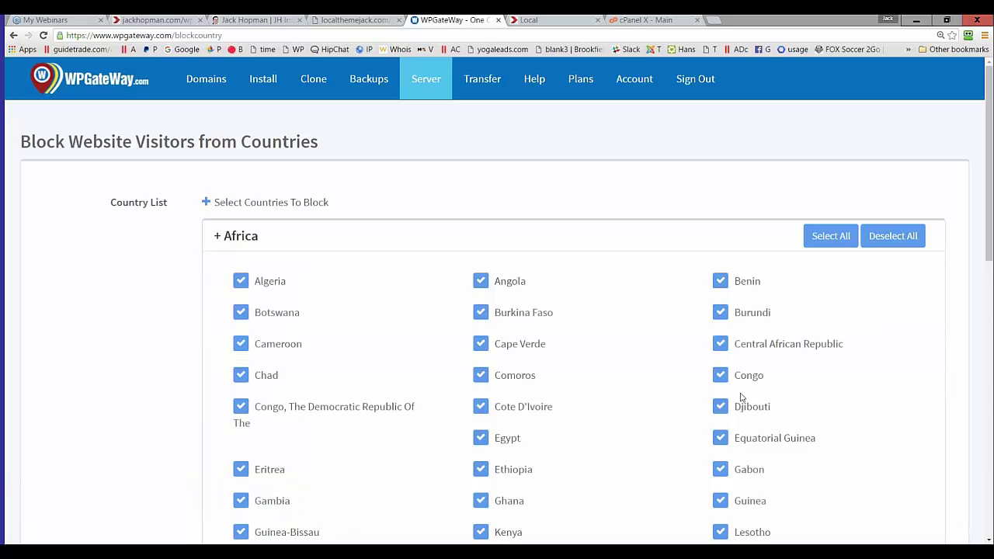
pyautogui.click(211, 204)
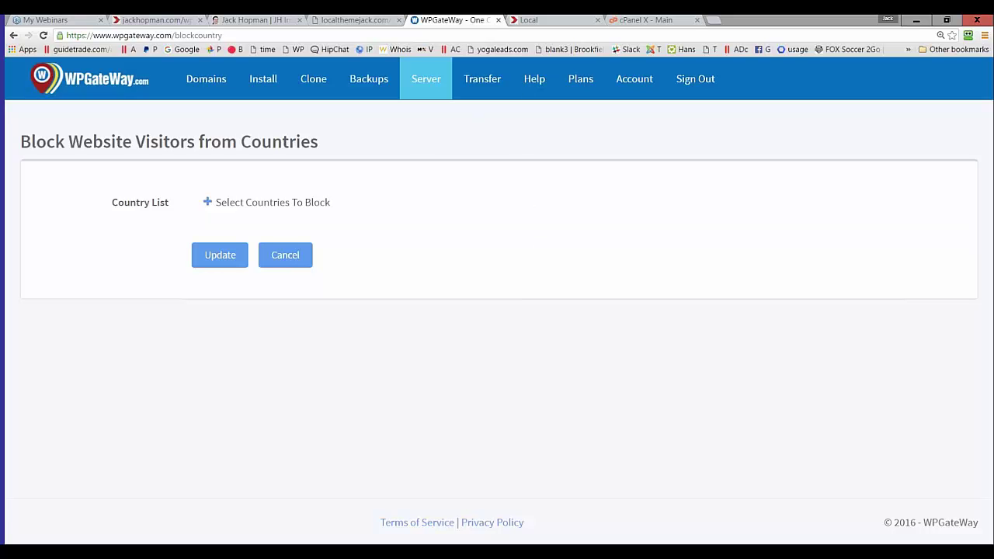
# View the user testimonials on the jackhopman.com/wpgateway sales page and return to WPGateWay.
pyautogui.click(141, 21)
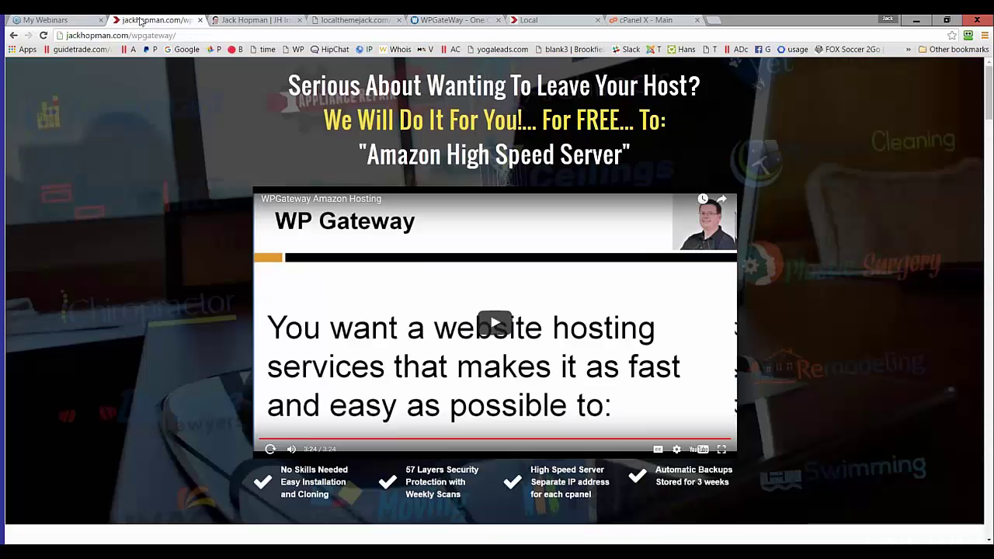
pyautogui.scroll(-7, 218, 222)
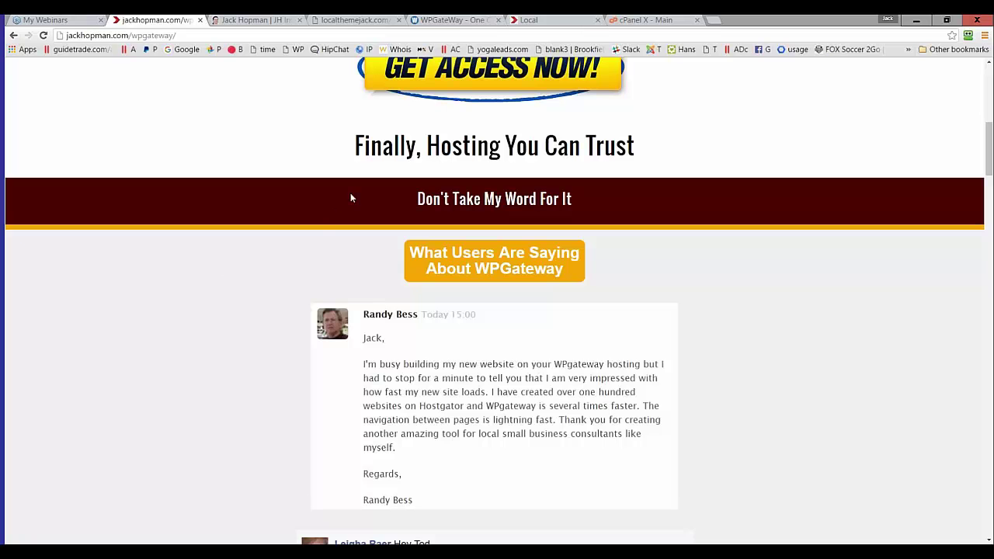
pyautogui.click(455, 21)
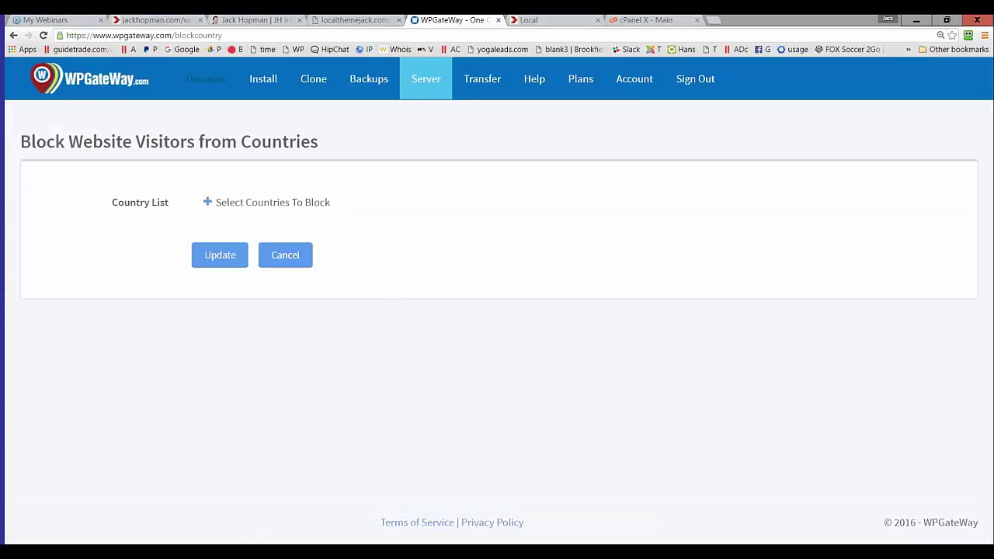
# Start a new website installation with the WPGateWay webinarjack2.com cPanel and the webinarjack2.com domain.
pyautogui.click(262, 78)
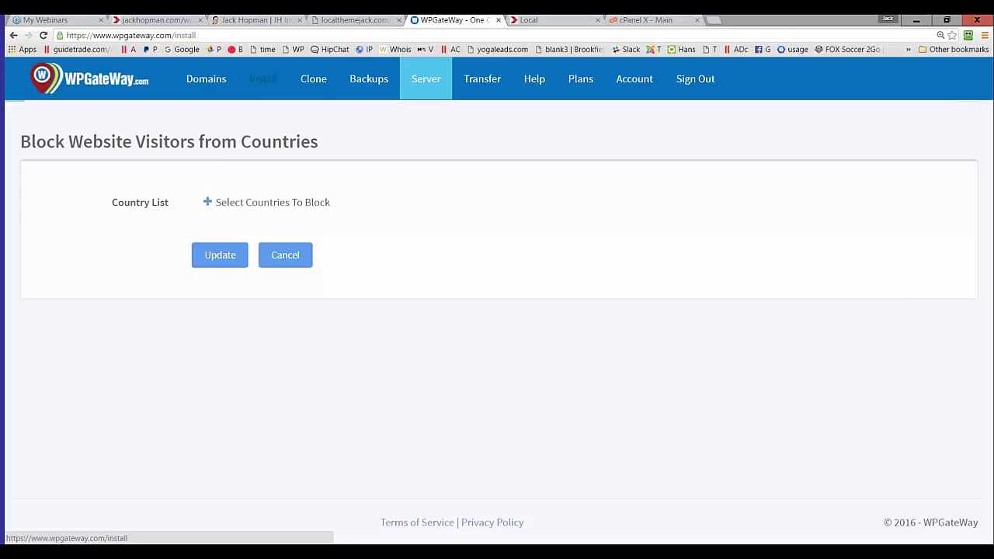
pyautogui.click(288, 164)
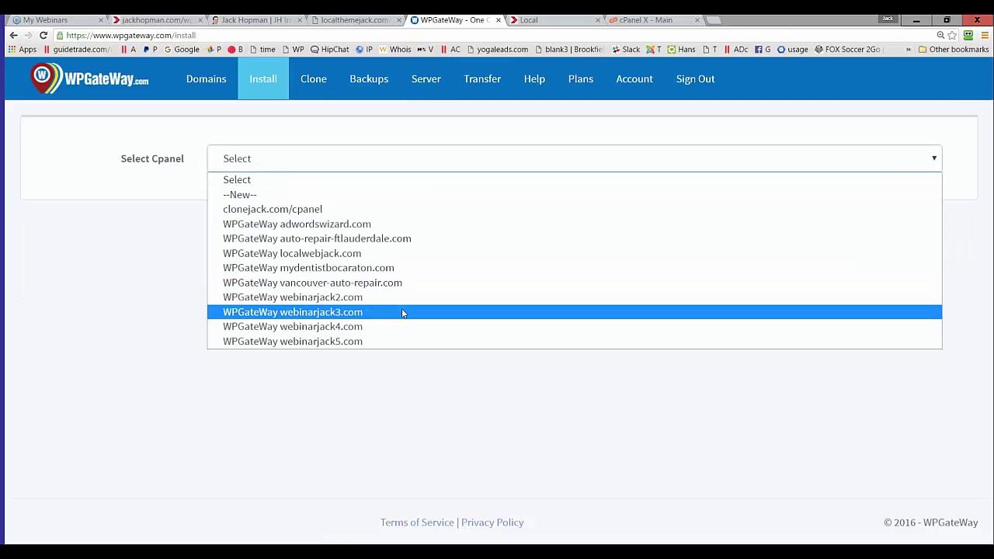
pyautogui.click(362, 303)
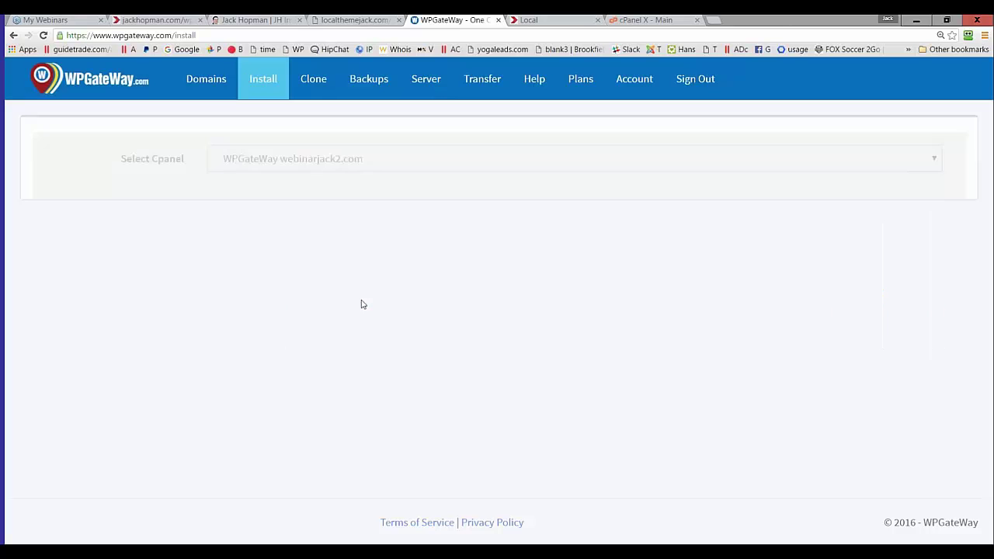
pyautogui.click(261, 203)
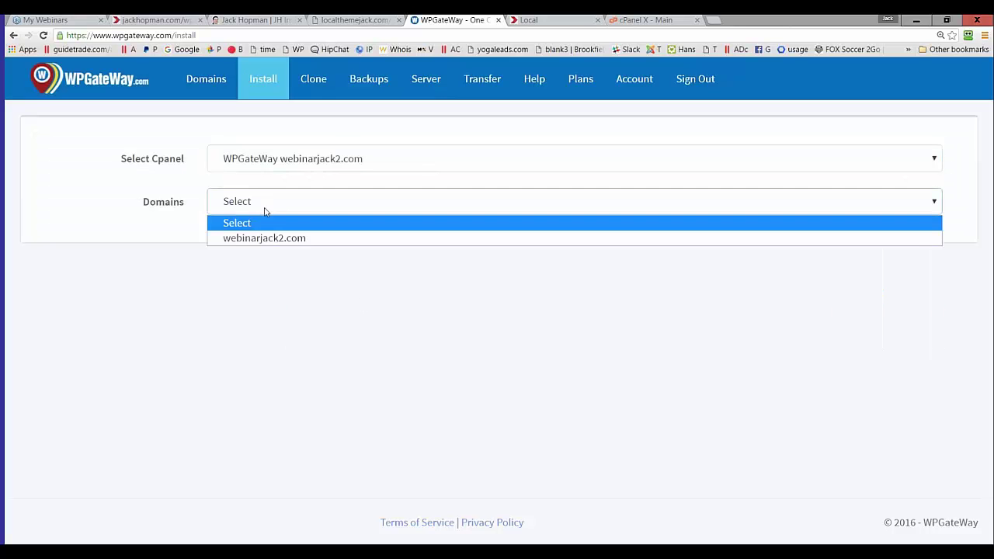
pyautogui.click(263, 235)
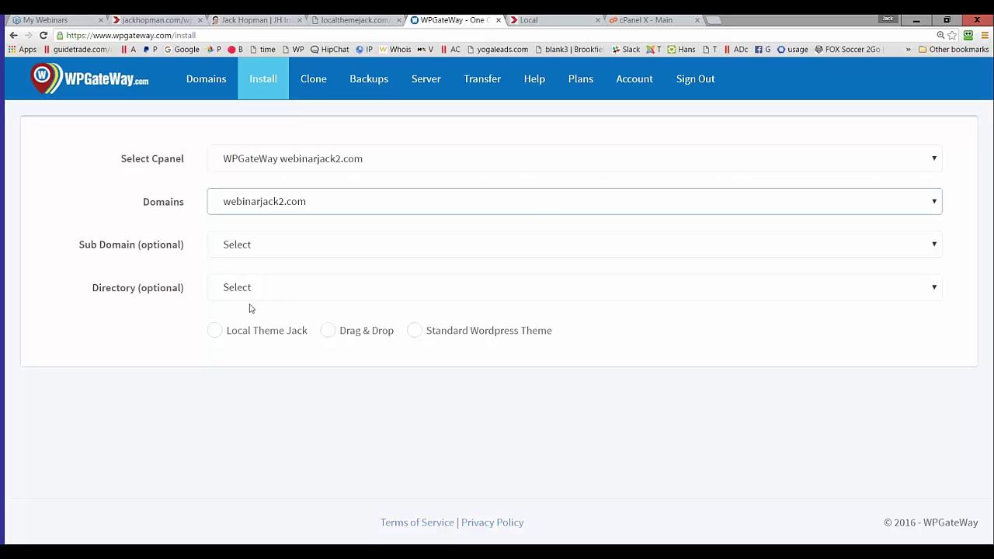
# Set the installation to use a new directory named alfred.
pyautogui.click(260, 296)
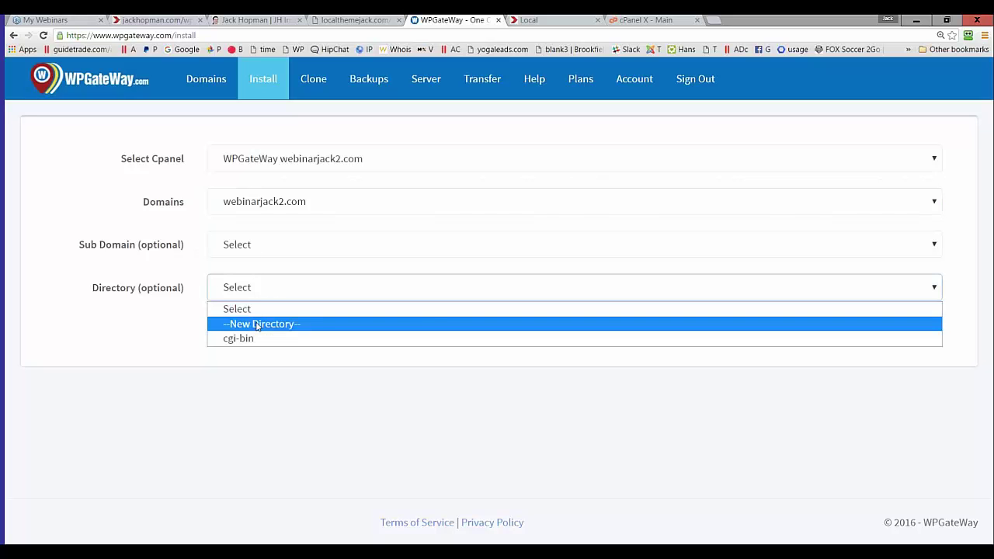
pyautogui.click(257, 325)
pyautogui.click(250, 288)
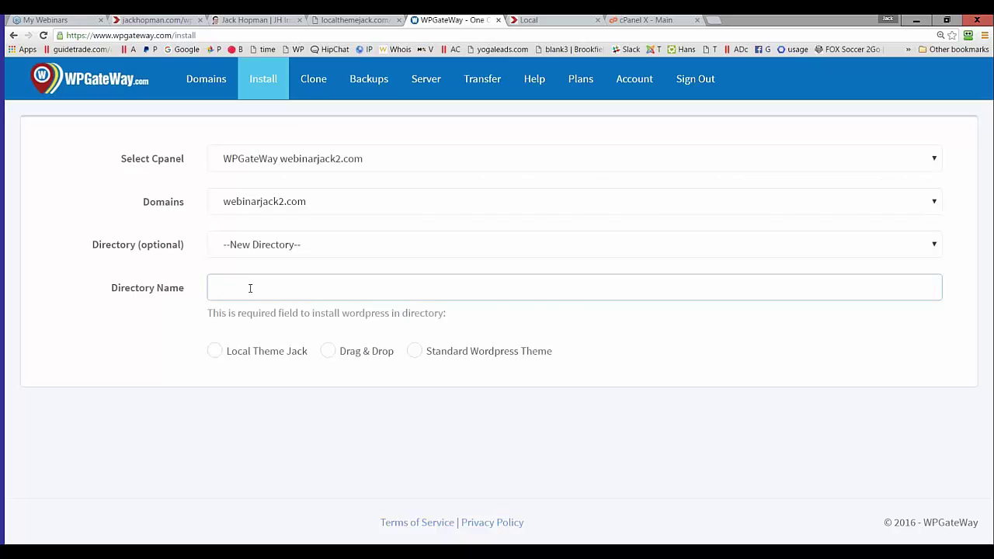
pyautogui.write('alfred')
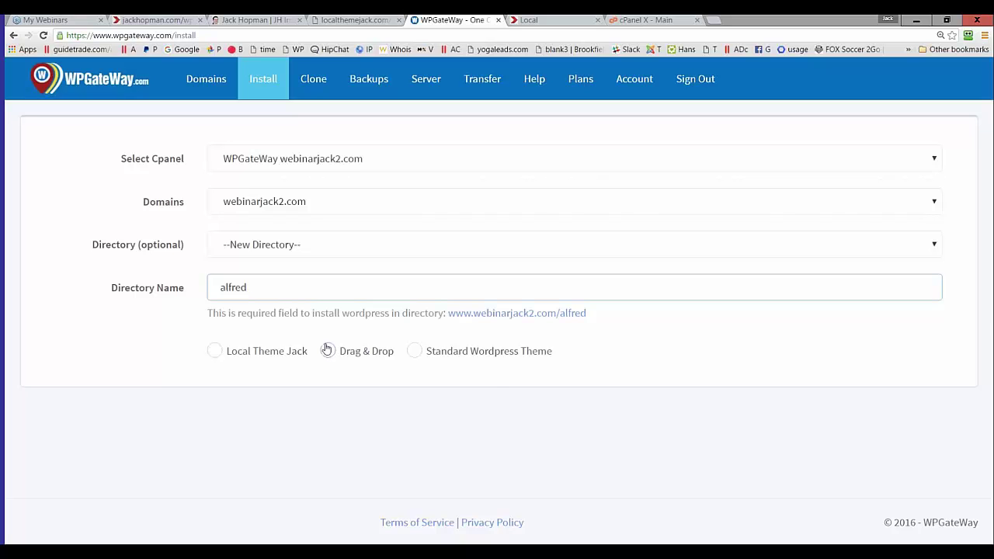
# Choose the Drag & Drop theme type and review the prefilled admin, WordPress title and licence fields of the installation form.
pyautogui.click(326, 350)
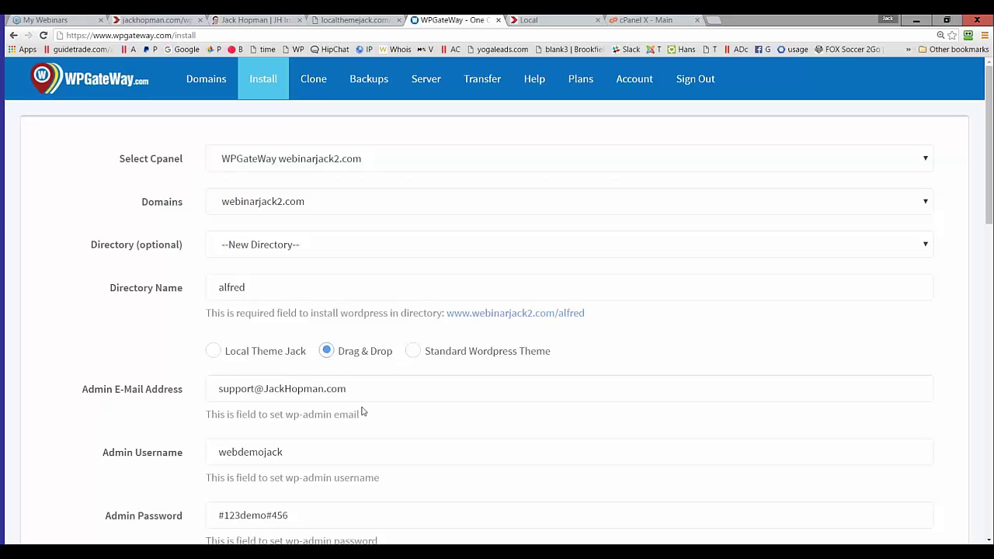
pyautogui.scroll(-4, 381, 409)
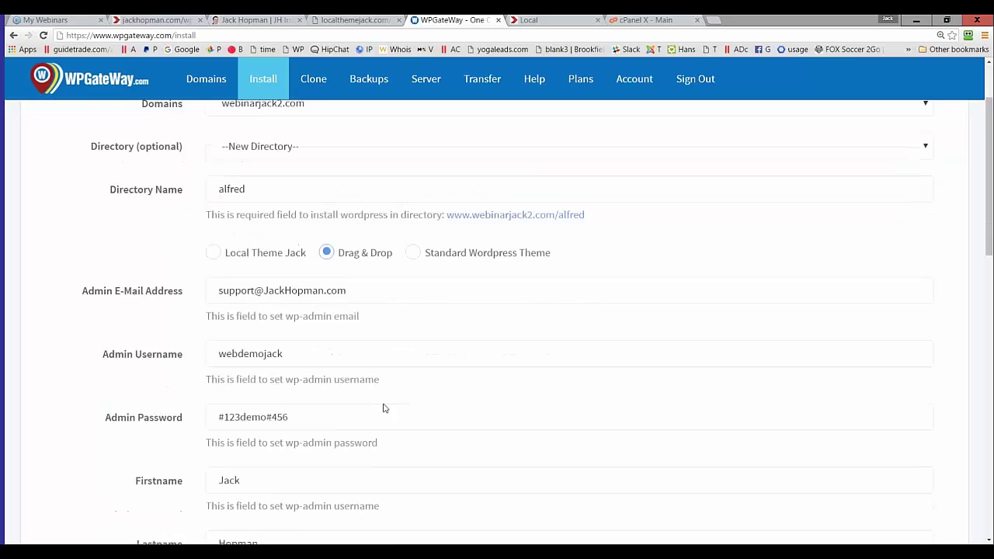
pyautogui.scroll(-1, 381, 409)
pyautogui.scroll(3, 380, 409)
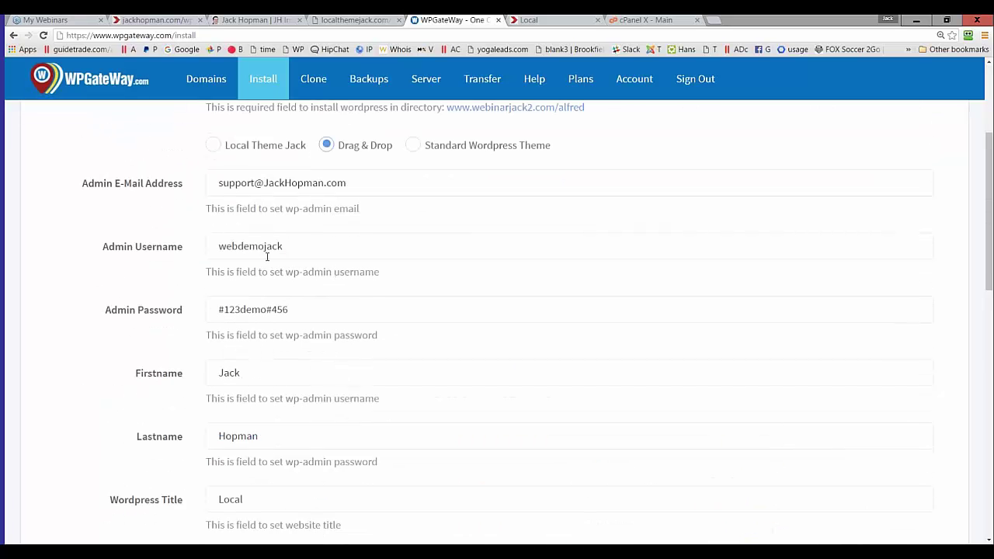
pyautogui.scroll(-2, 267, 256)
pyautogui.scroll(2, 233, 417)
pyautogui.scroll(-1, 273, 409)
pyautogui.scroll(-2, 272, 410)
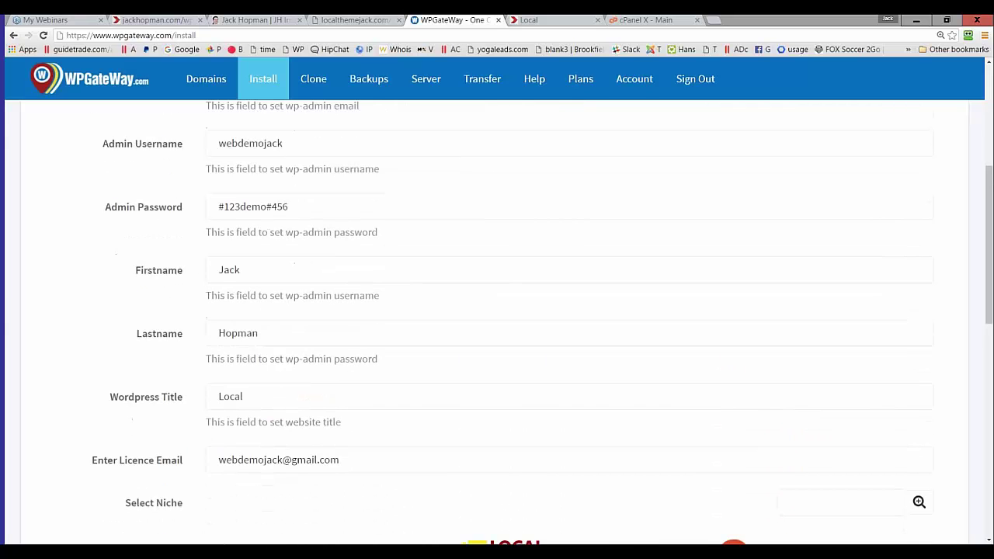
pyautogui.scroll(3, 259, 339)
pyautogui.scroll(-3, 242, 464)
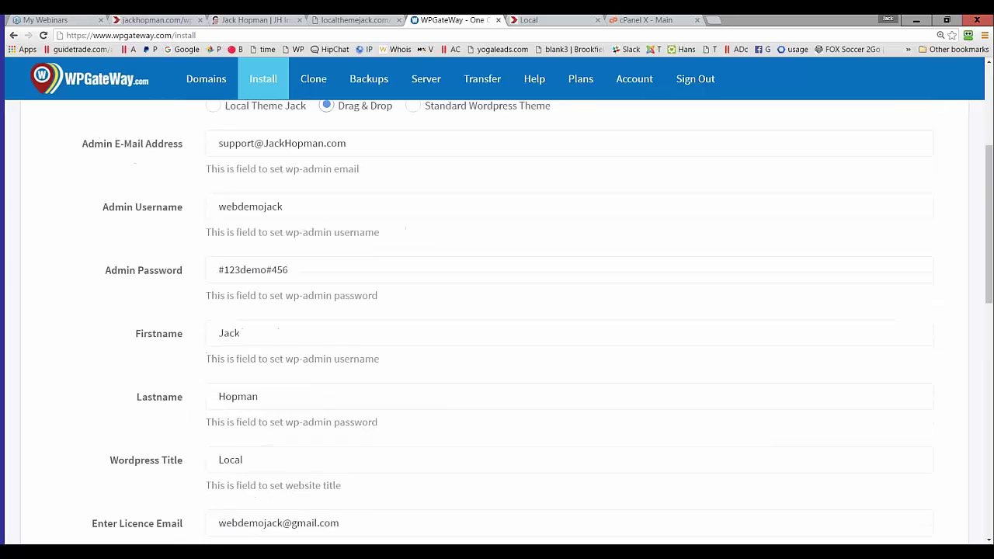
pyautogui.scroll(-2, 249, 438)
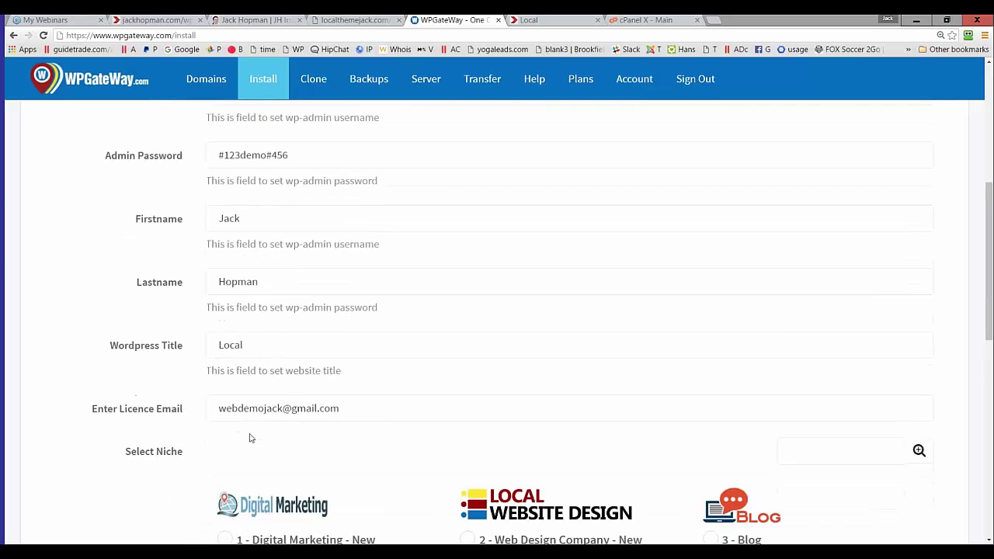
pyautogui.scroll(-1, 644, 388)
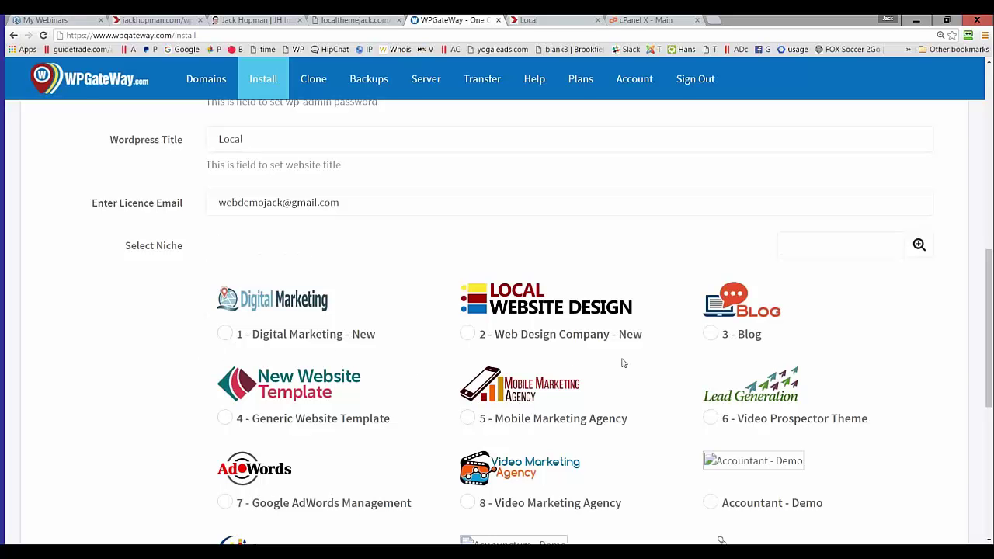
# Select the 6 - Video Prospector Theme niche and install the theme.
pyautogui.click(467, 418)
pyautogui.click(710, 418)
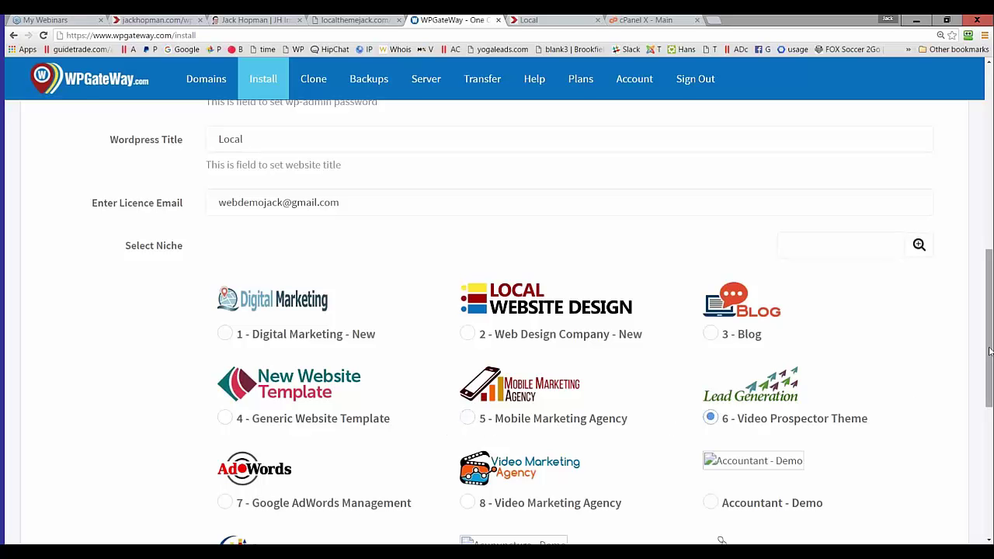
pyautogui.scroll(-5, 911, 403)
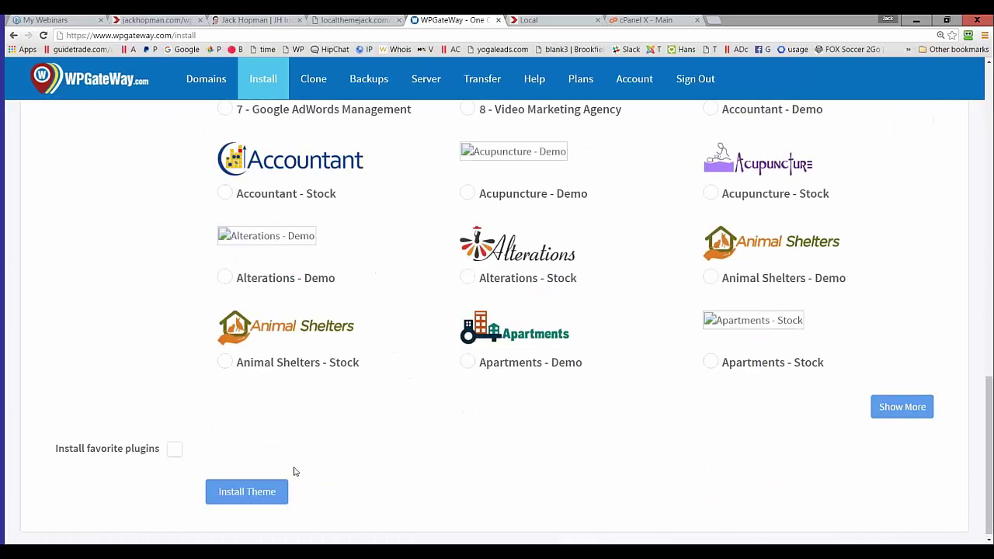
pyautogui.click(262, 491)
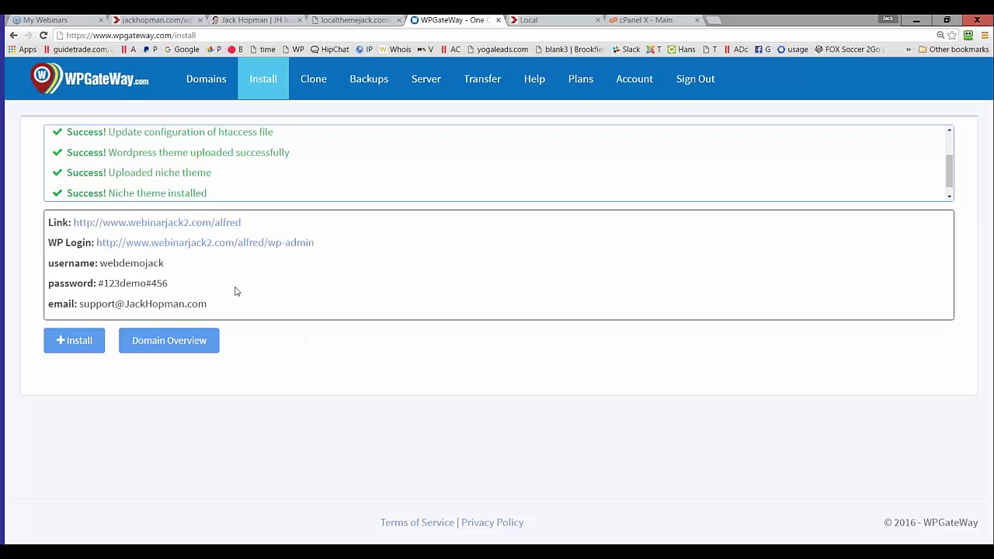
# Open the new site at webinarjack2.com/alfred, look through its home page from header to footer, and return to WPGateWay.
pyautogui.click(153, 224)
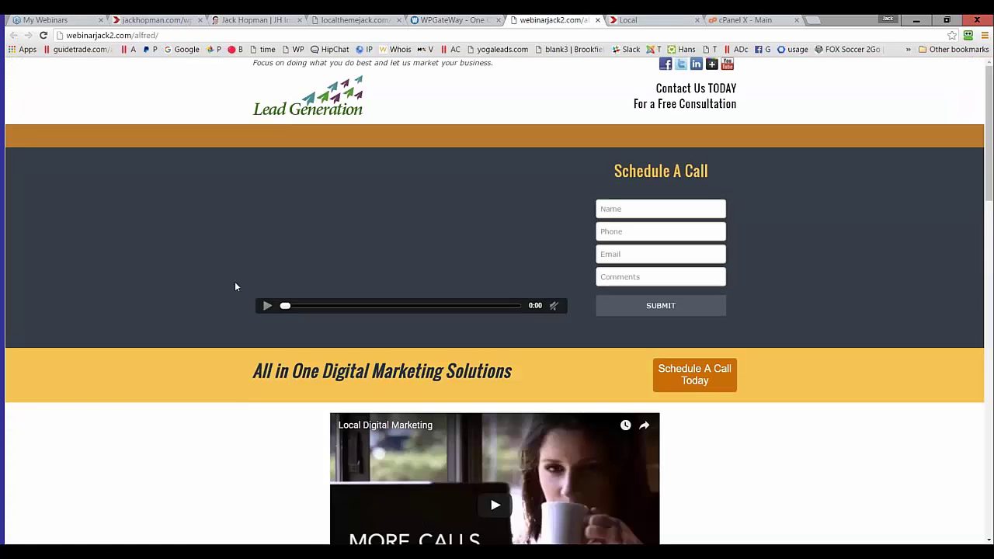
pyautogui.scroll(-3, 434, 334)
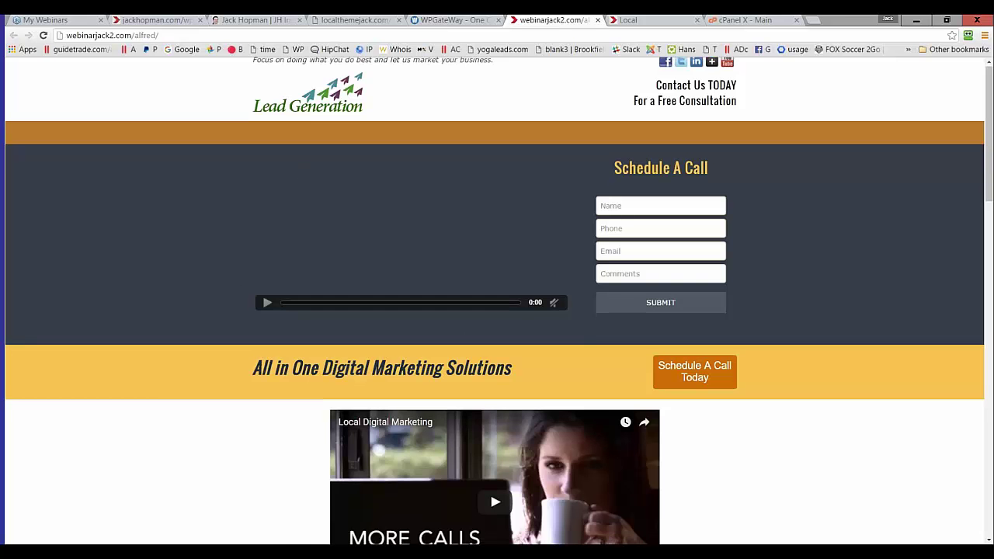
pyautogui.scroll(-12, 410, 326)
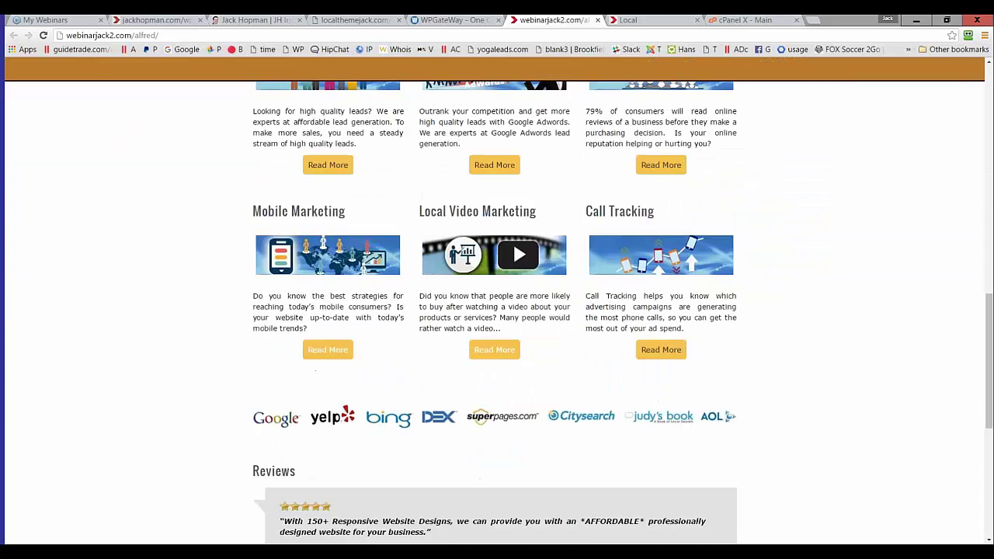
pyautogui.scroll(-1, 608, 461)
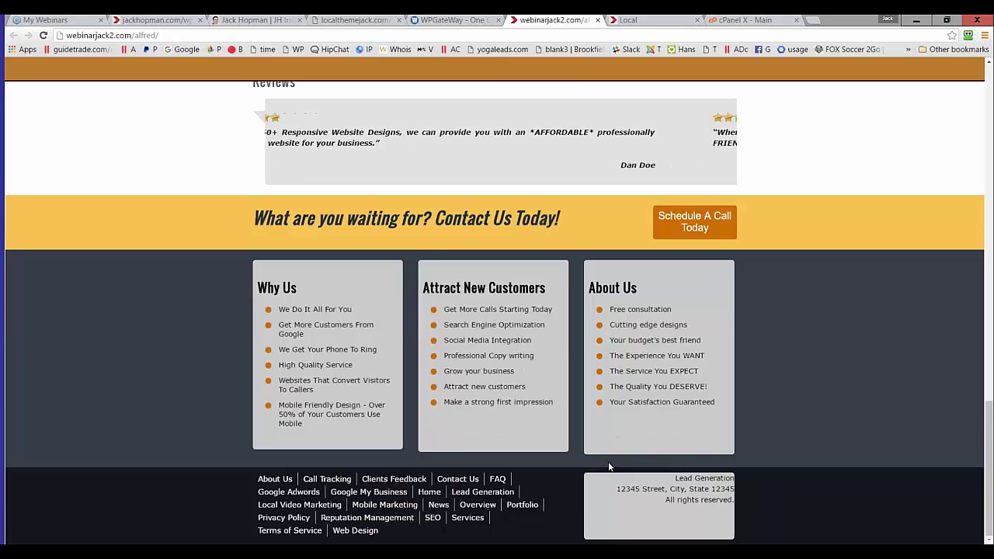
pyautogui.scroll(4, 609, 462)
pyautogui.scroll(6, 609, 466)
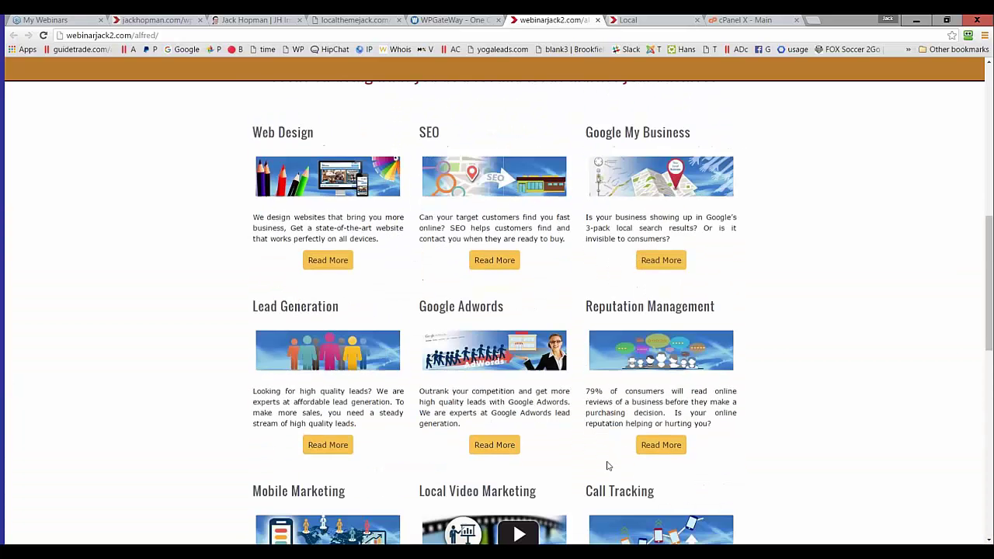
pyautogui.scroll(7, 608, 466)
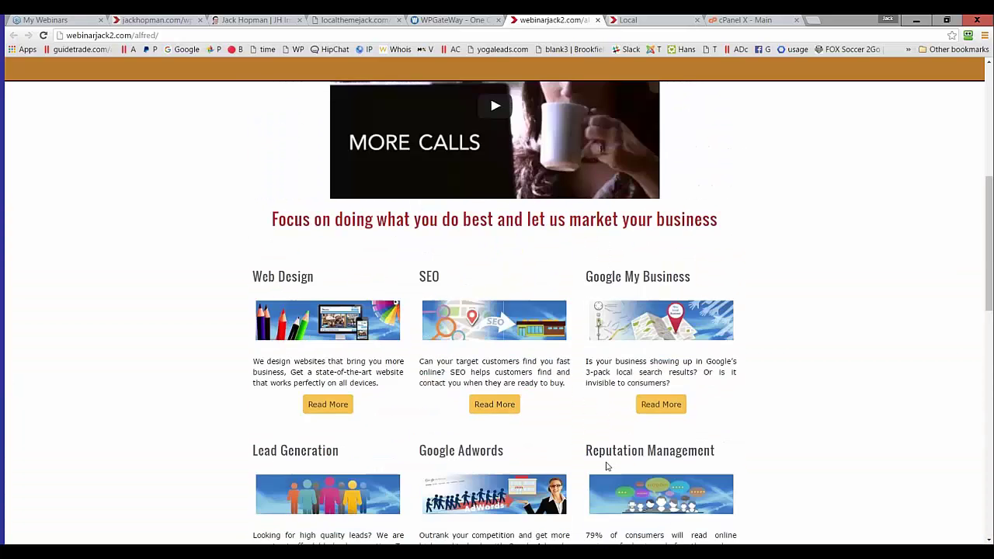
pyautogui.scroll(-7, 401, 368)
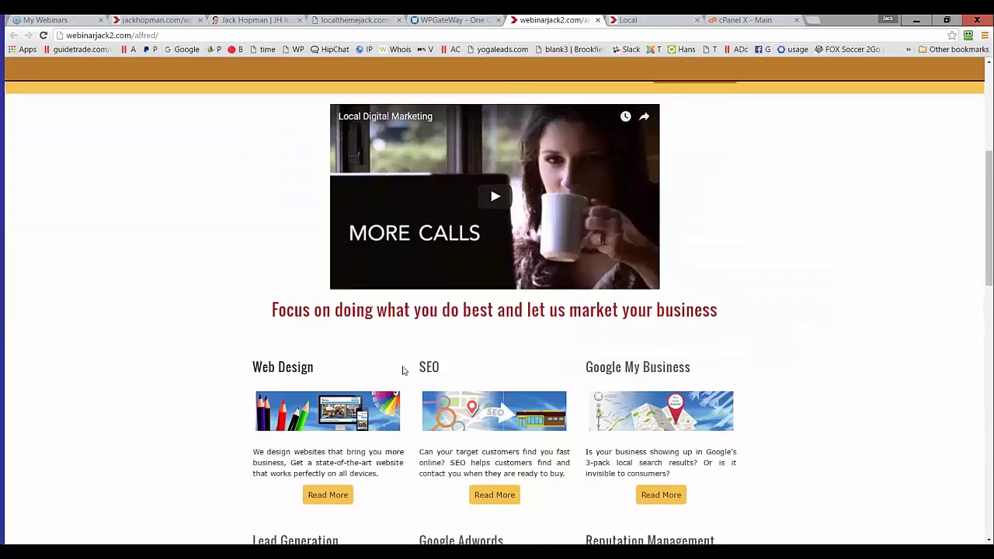
pyautogui.click(424, 20)
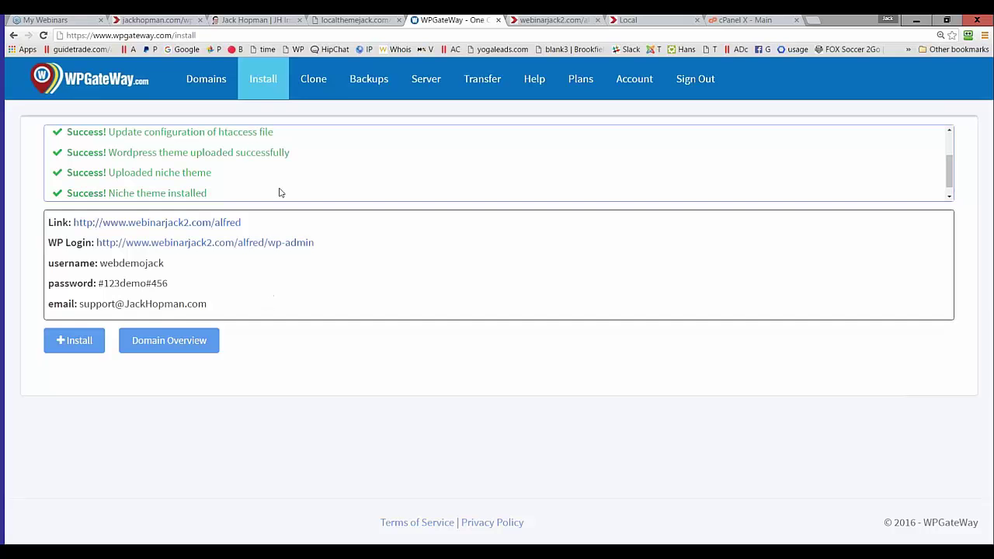
# In the domains overview, examine the cPanel details, update date and login entry of webinarjack2.com/alfred.
pyautogui.click(213, 81)
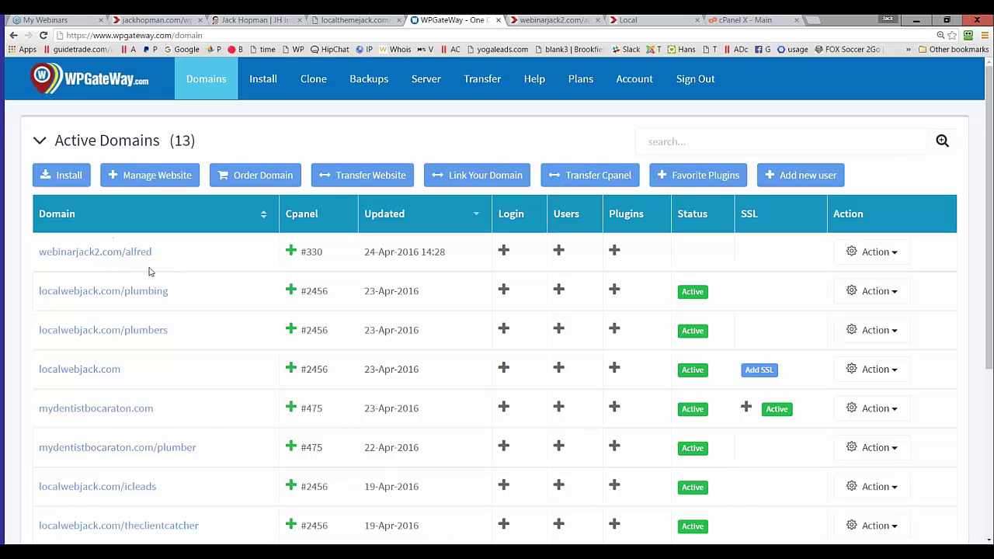
pyautogui.click(291, 250)
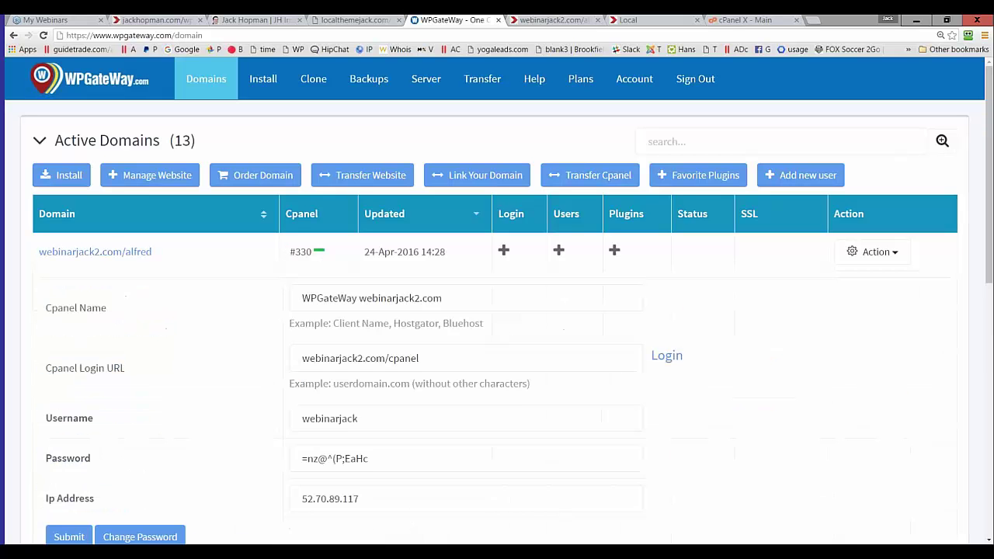
pyautogui.click(318, 250)
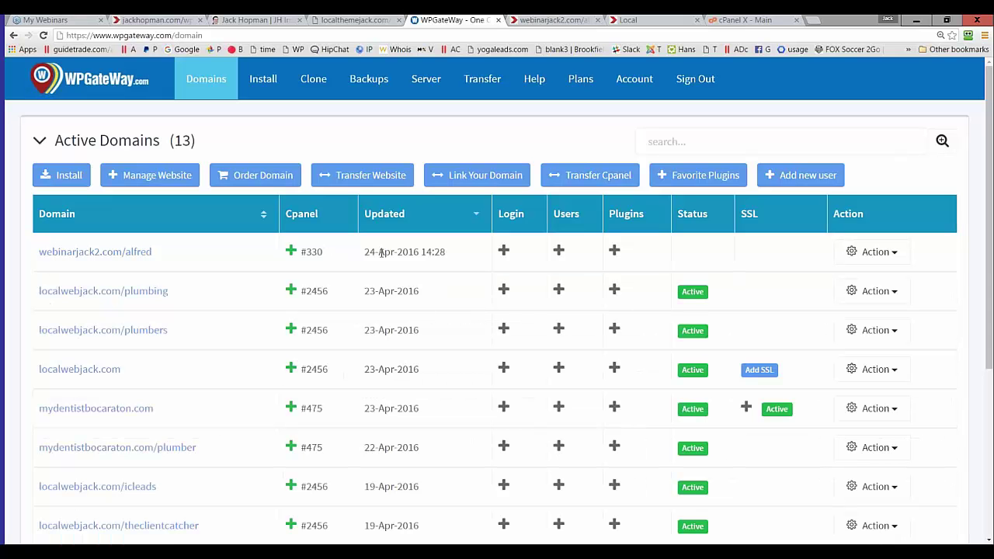
pyautogui.moveTo(370, 251); pyautogui.dragTo(422, 249)
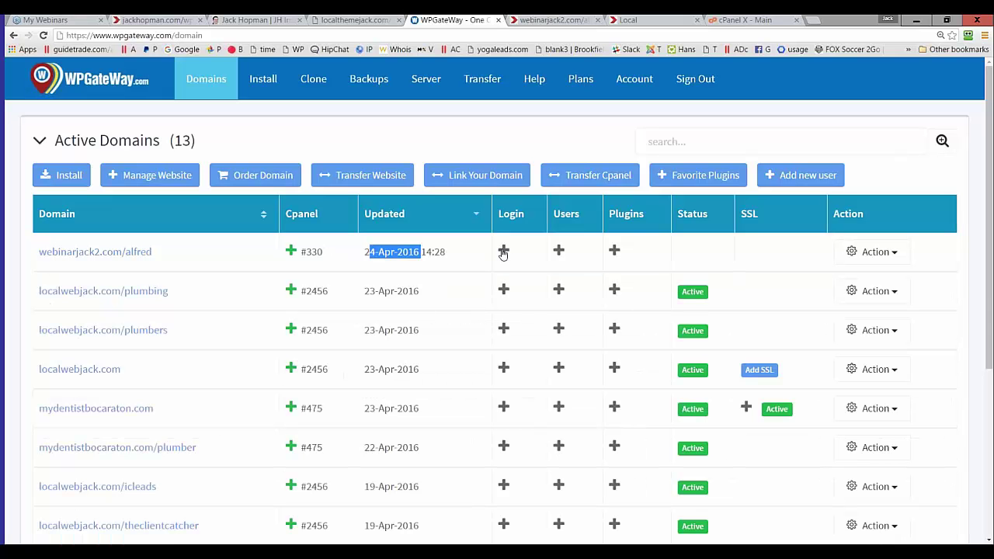
pyautogui.click(503, 251)
pyautogui.click(504, 251)
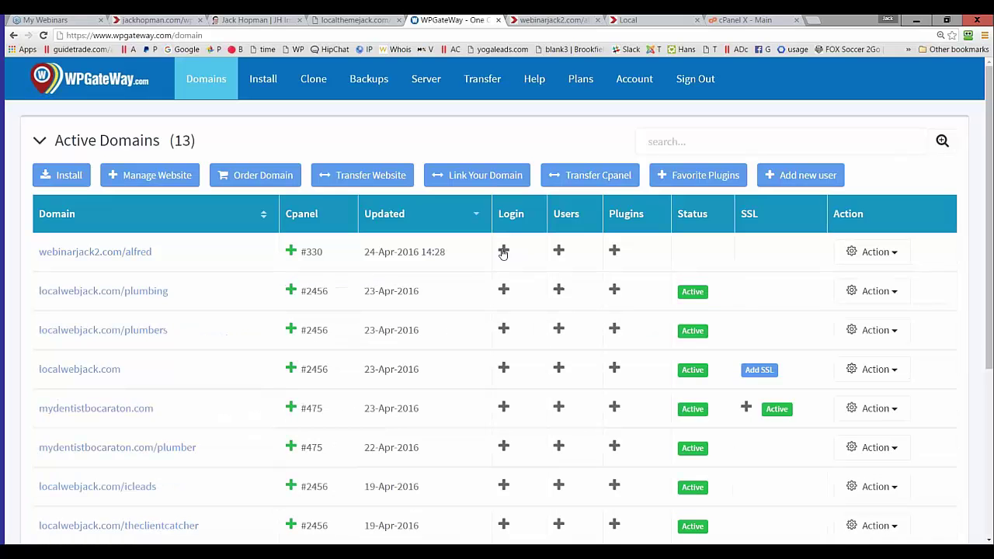
# Look at the admin users of webinarjack2.com/alfred and the blank new-user form, and collapse the user details.
pyautogui.click(559, 251)
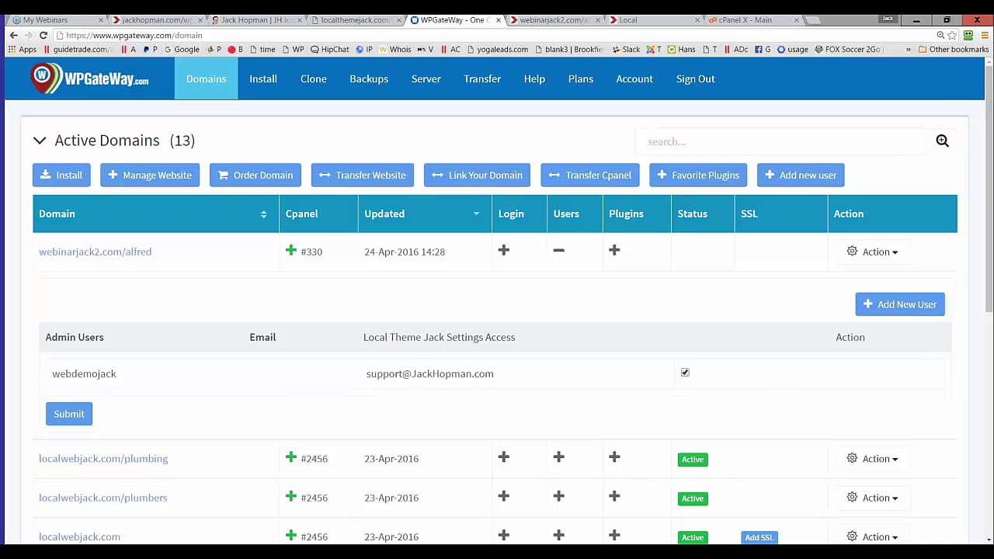
pyautogui.click(904, 307)
pyautogui.scroll(-3, 329, 303)
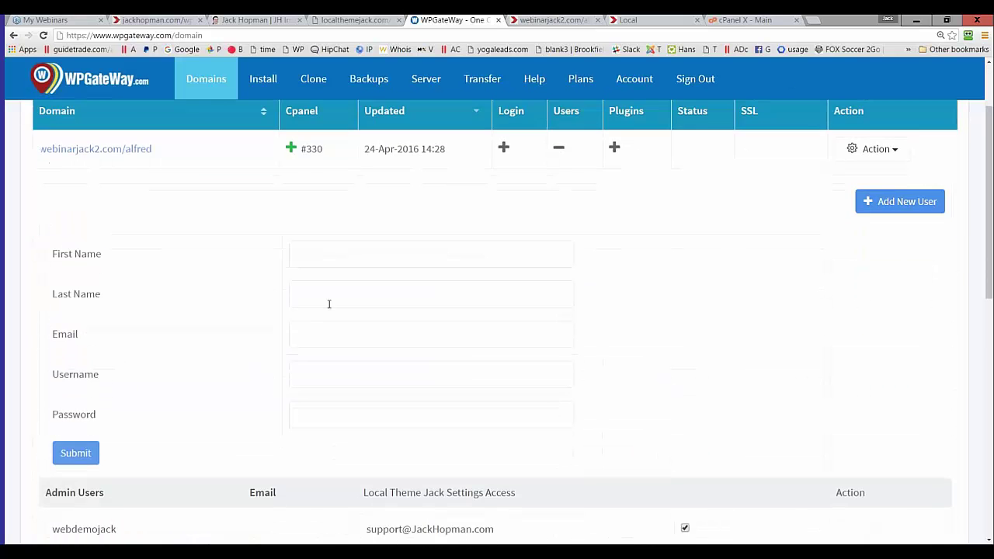
pyautogui.scroll(-1, 240, 393)
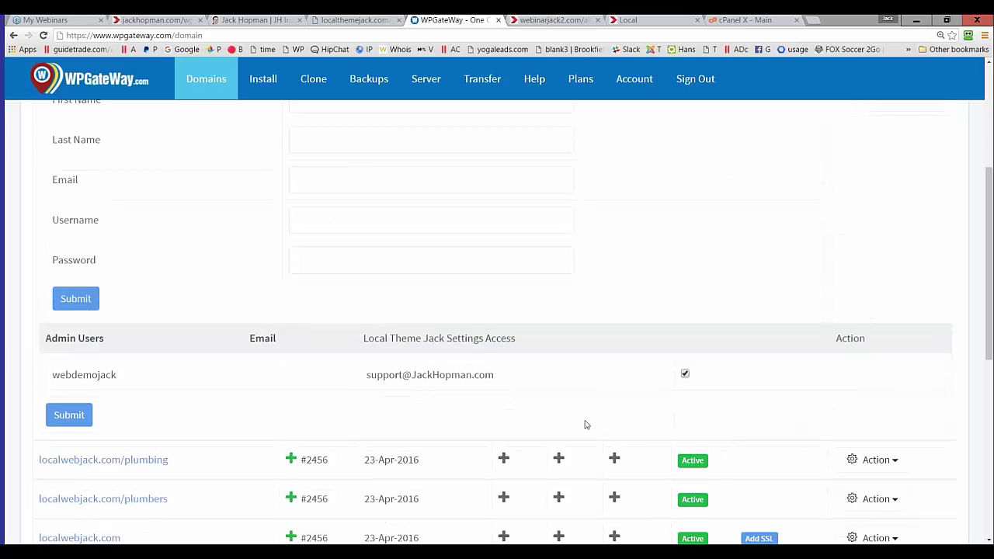
pyautogui.scroll(4, 639, 433)
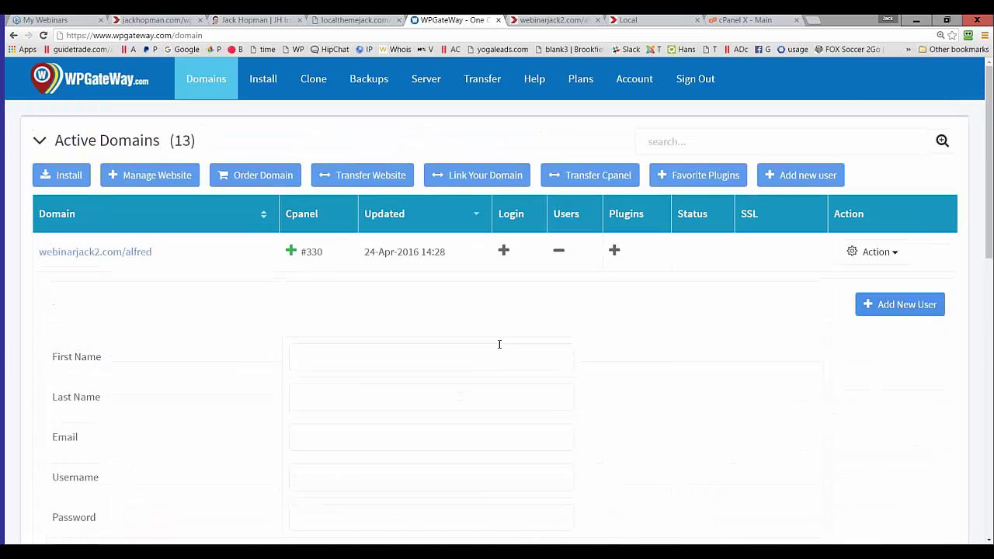
pyautogui.click(559, 252)
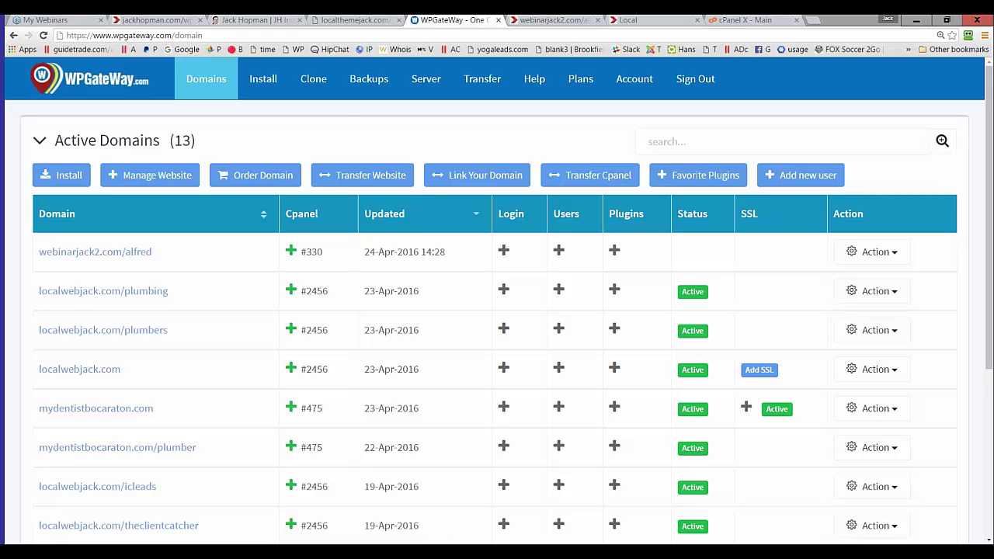
# Start a site clone with the WPGateWay vancouver-auto-repair.com cPanel and vancouver-auto-repair.com as the source domain.
pyautogui.click(314, 82)
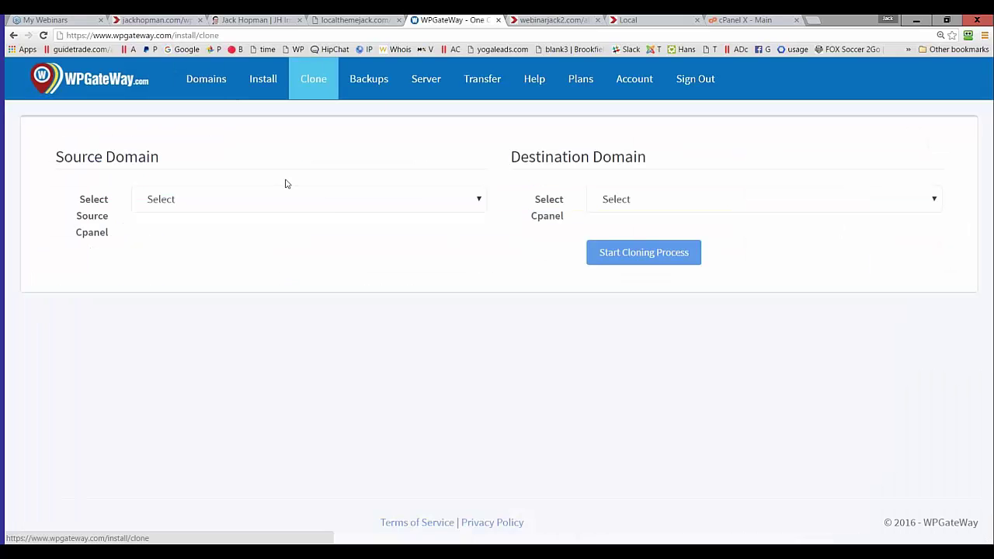
pyautogui.click(160, 206)
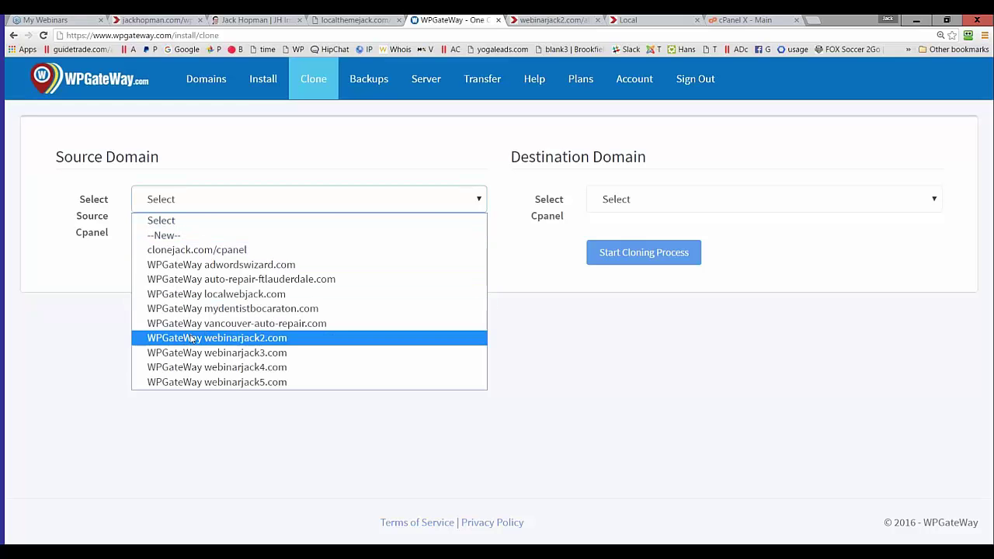
pyautogui.click(229, 323)
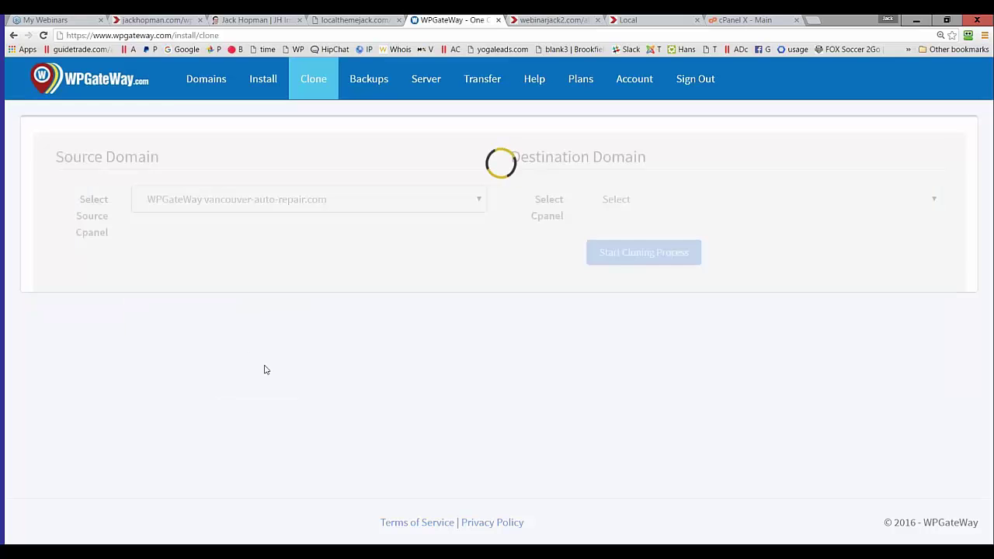
pyautogui.click(229, 281)
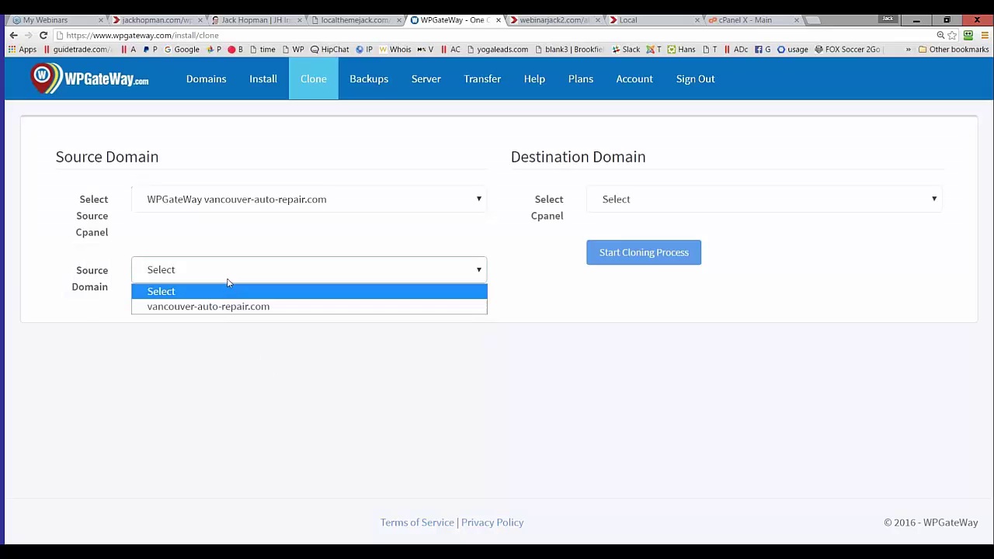
pyautogui.click(207, 307)
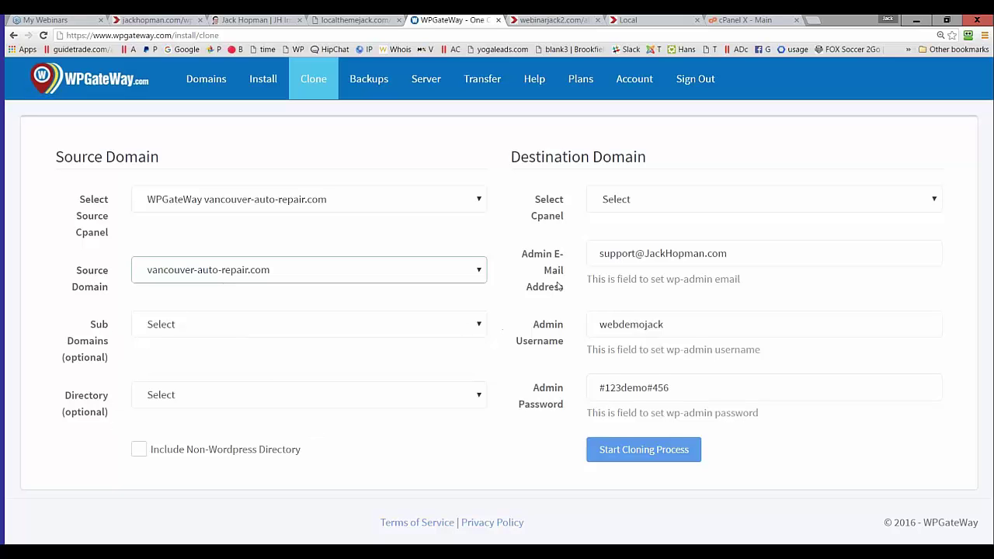
# Check the optional source subdomain and directory choices, and set the clone's destination to the WPGateWay webinarjack3.com cPanel with webinarjack3.com as domain.
pyautogui.click(223, 323)
pyautogui.click(224, 325)
pyautogui.click(205, 394)
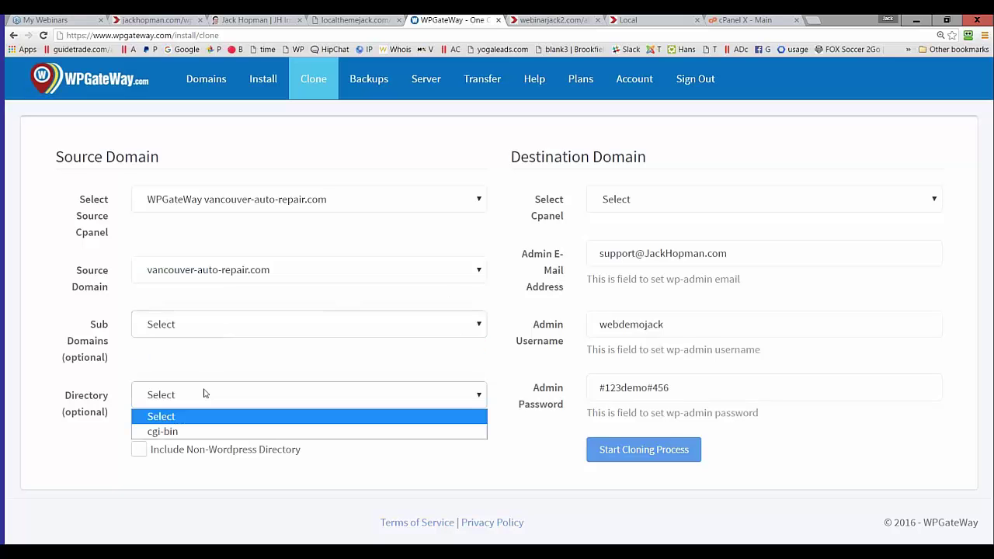
pyautogui.click(211, 391)
pyautogui.click(626, 203)
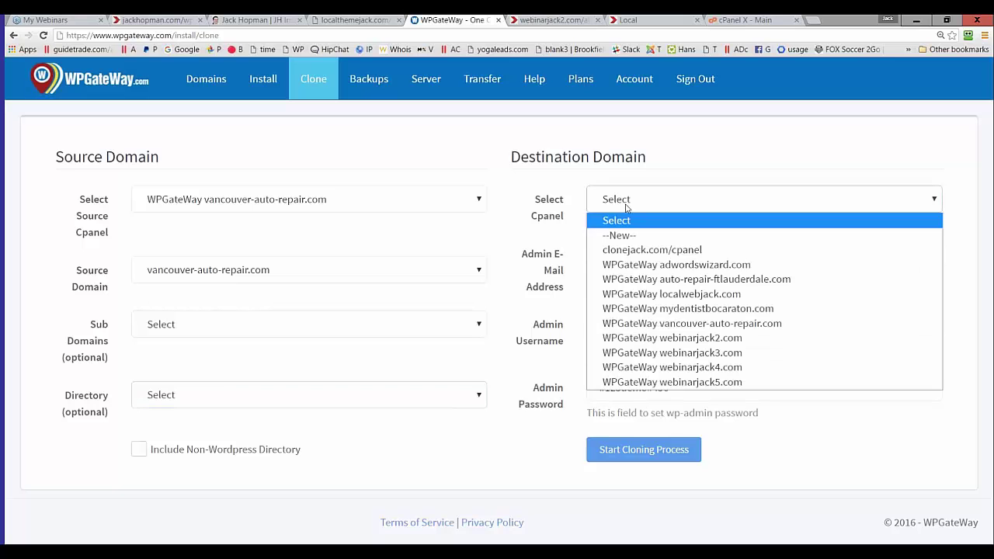
pyautogui.click(613, 352)
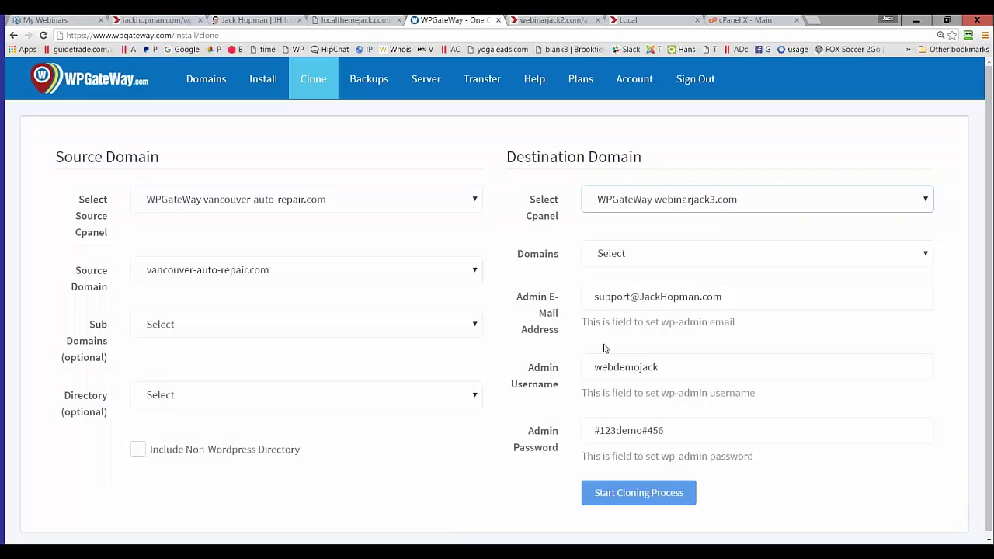
pyautogui.click(643, 259)
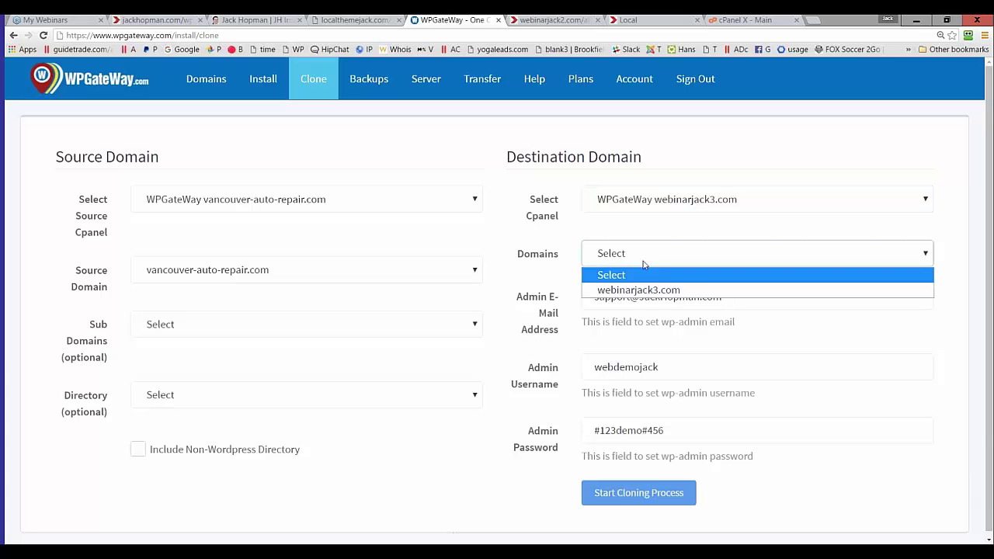
pyautogui.click(626, 290)
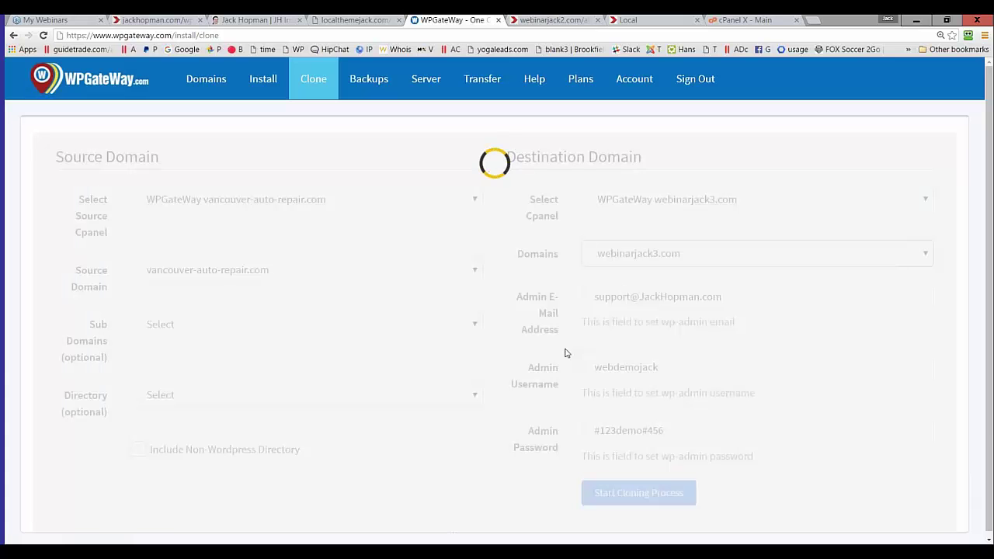
# Review the source and destination sections of the clone form, highlighting both headings, and dismiss the screenshot notification.
pyautogui.scroll(-2, 638, 371)
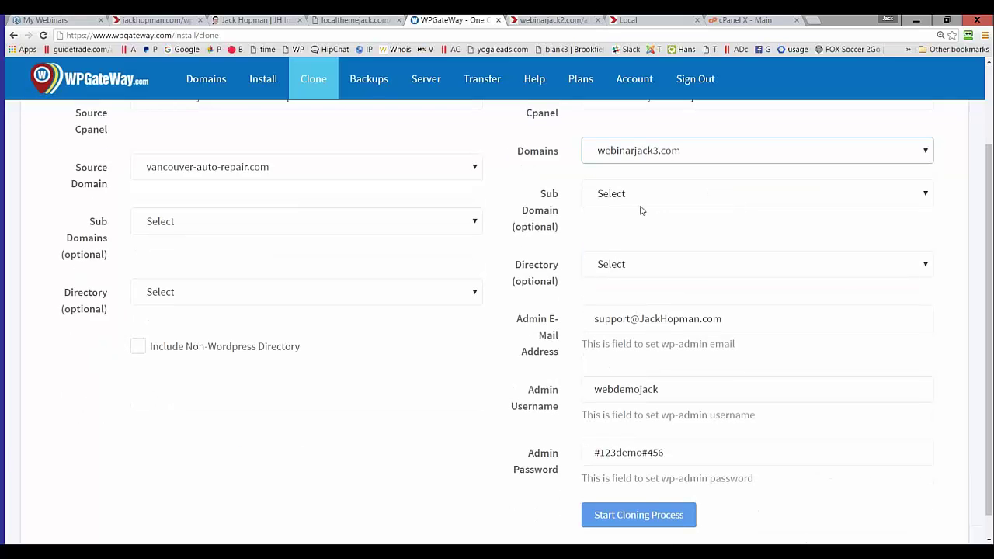
pyautogui.scroll(2, 629, 248)
pyautogui.scroll(-1, 591, 288)
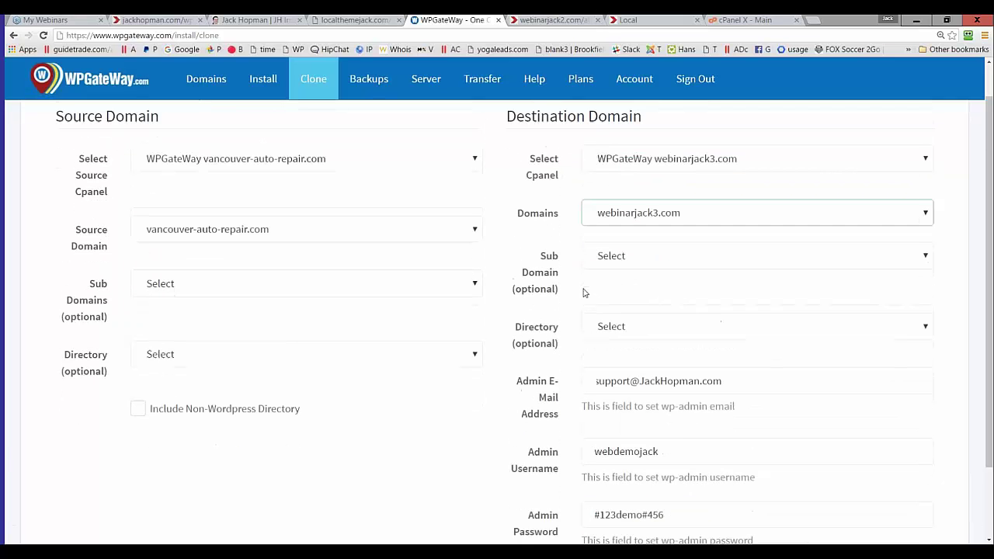
pyautogui.scroll(1, 584, 291)
pyautogui.moveTo(171, 166); pyautogui.dragTo(54, 158)
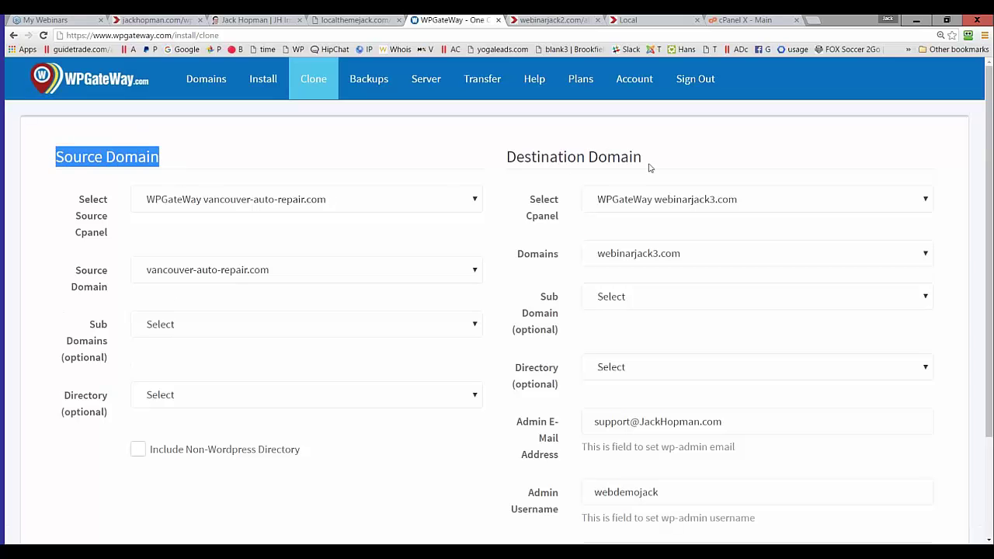
pyautogui.moveTo(651, 167); pyautogui.dragTo(506, 158)
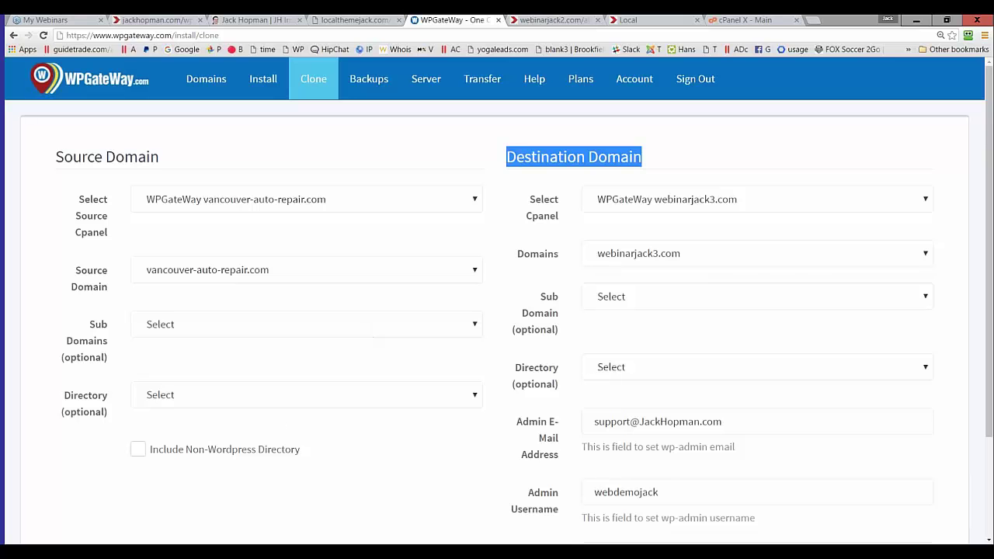
pyautogui.click(68, 528)
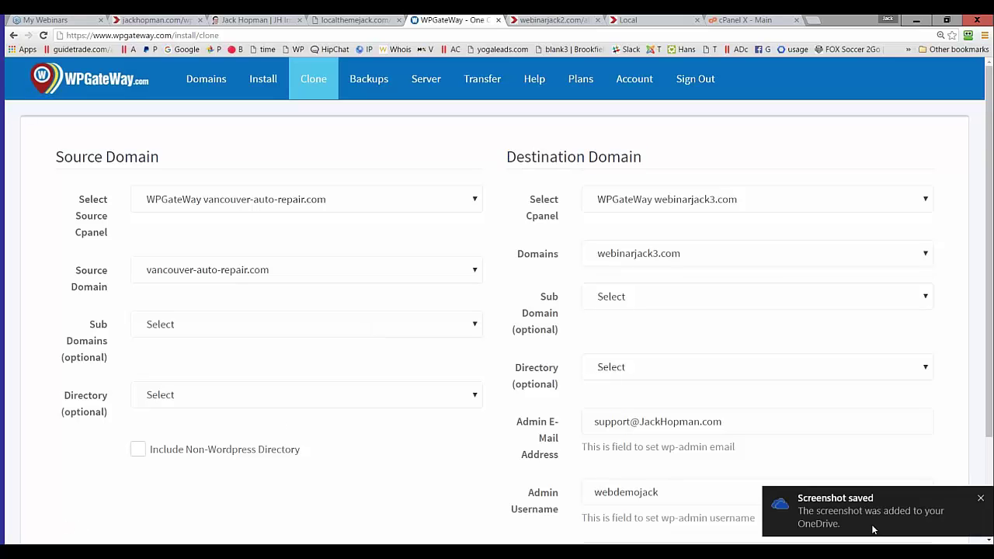
pyautogui.click(979, 500)
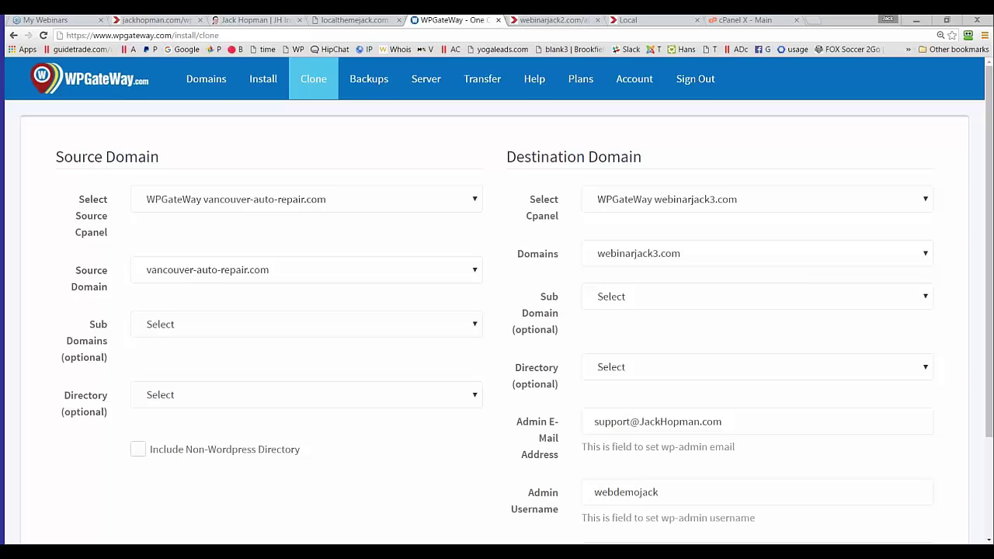
# Return to the domains overview, inspect the cPanel details of webinarjack2.com/alfred, and collapse them again.
pyautogui.click(208, 79)
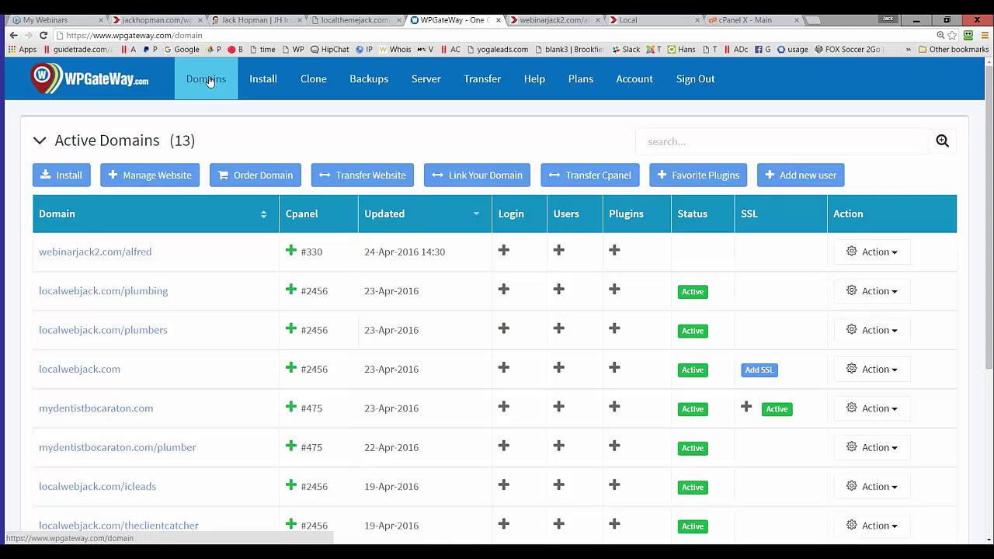
pyautogui.click(291, 251)
pyautogui.scroll(-1, 240, 343)
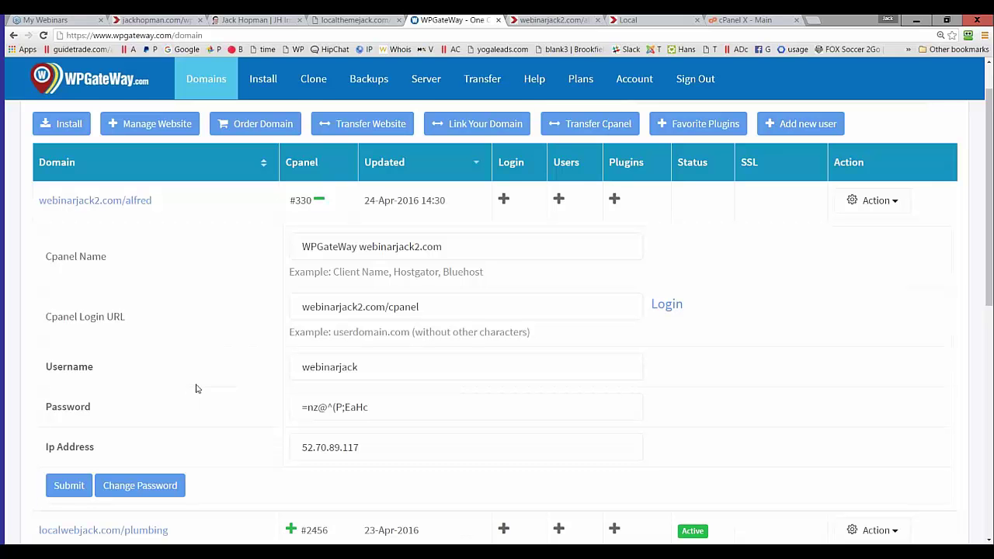
pyautogui.scroll(1, 205, 378)
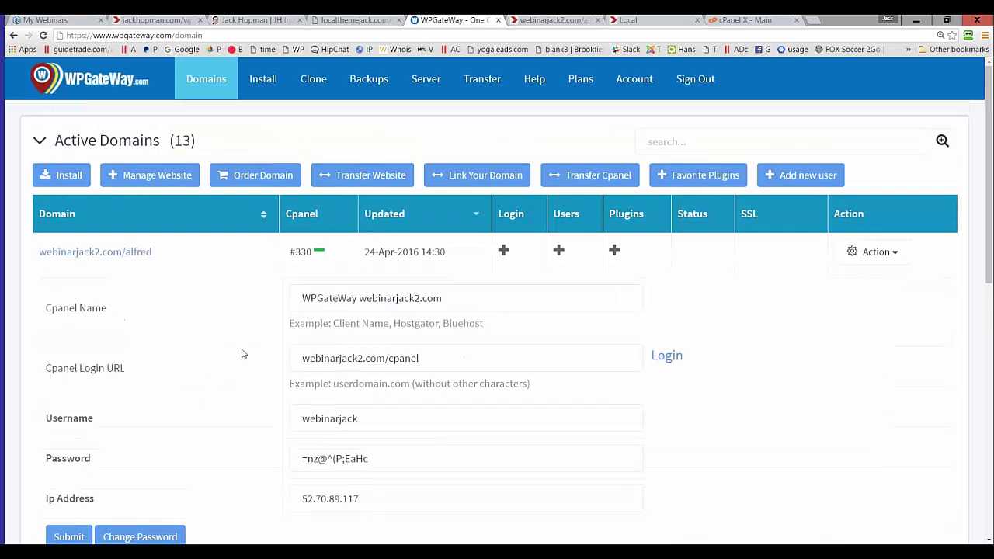
pyautogui.click(319, 253)
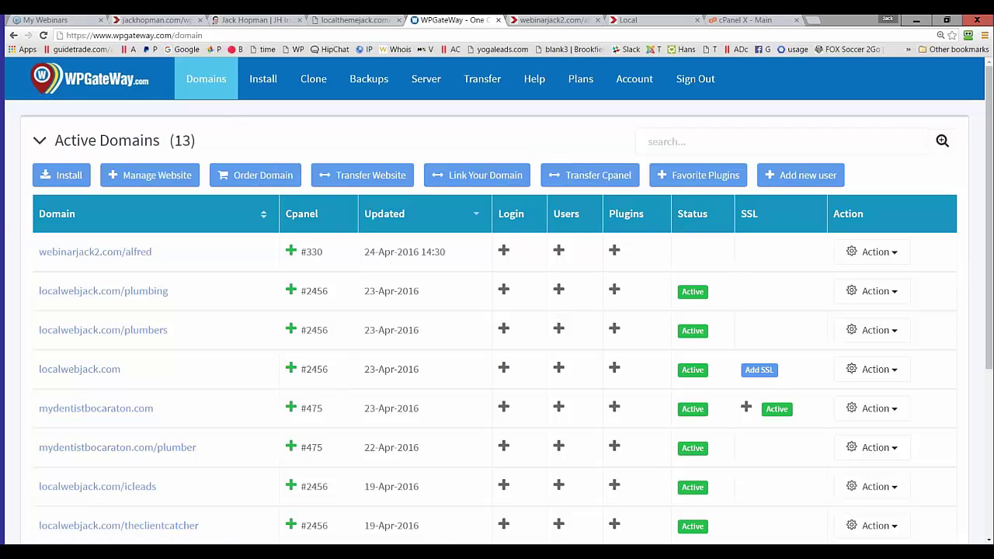
# Switch to the jackhopman.com/wpgateway sales page and read through the user testimonials down to the How It Works section.
pyautogui.click(169, 21)
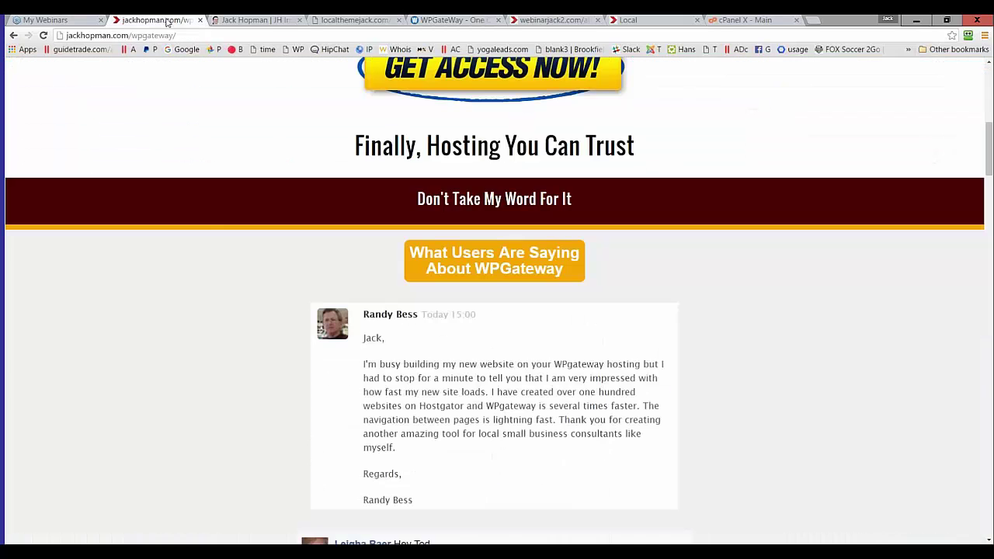
pyautogui.scroll(-10, 208, 243)
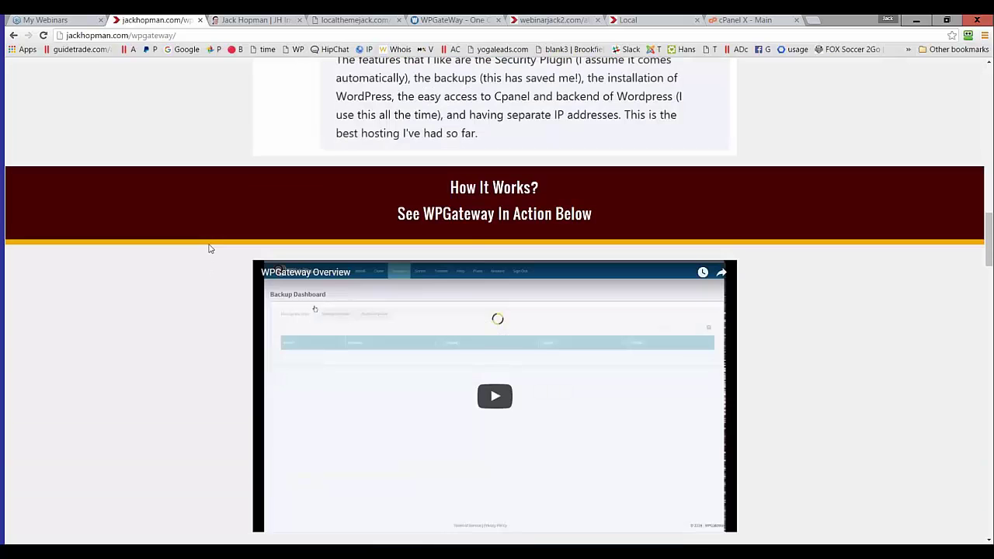
pyautogui.scroll(10, 208, 249)
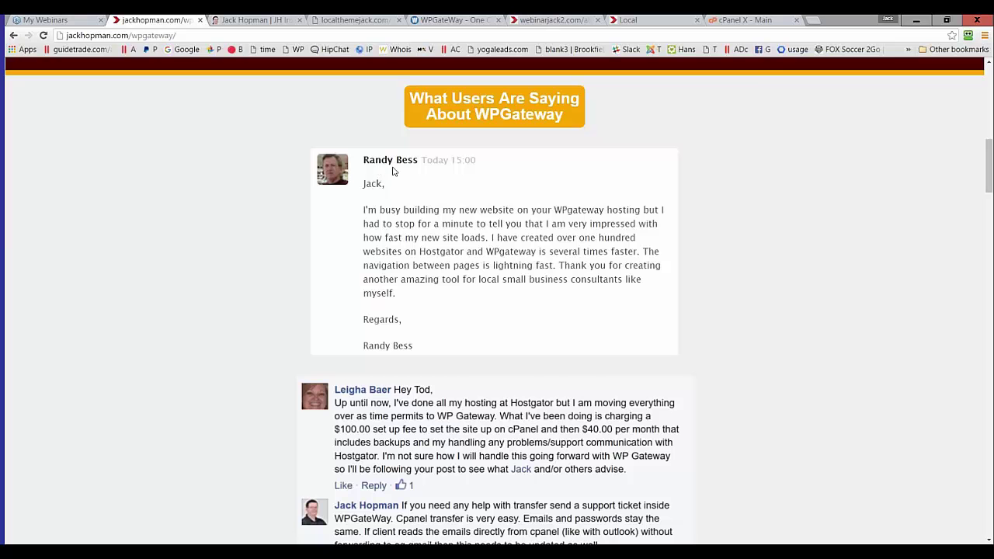
pyautogui.scroll(-1, 364, 231)
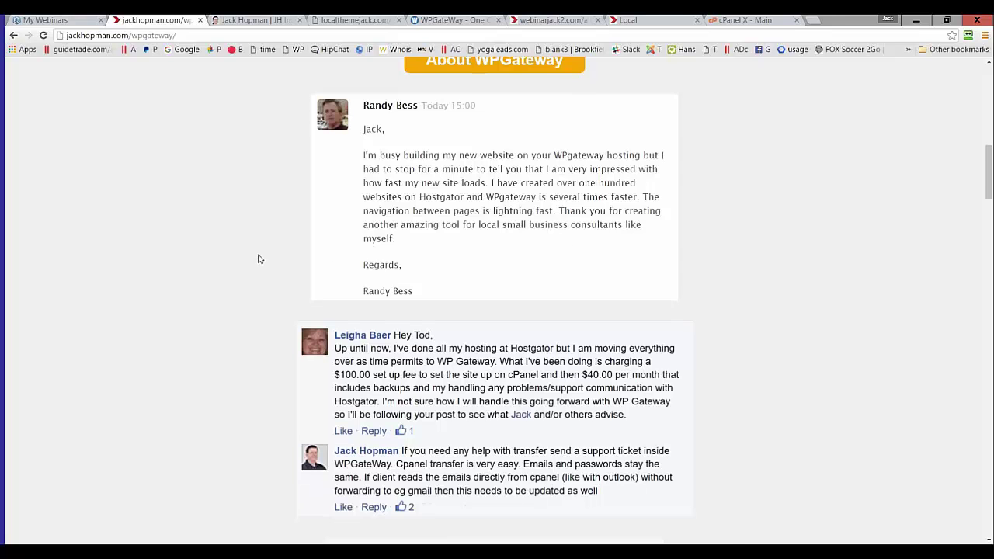
pyautogui.scroll(-2, 260, 260)
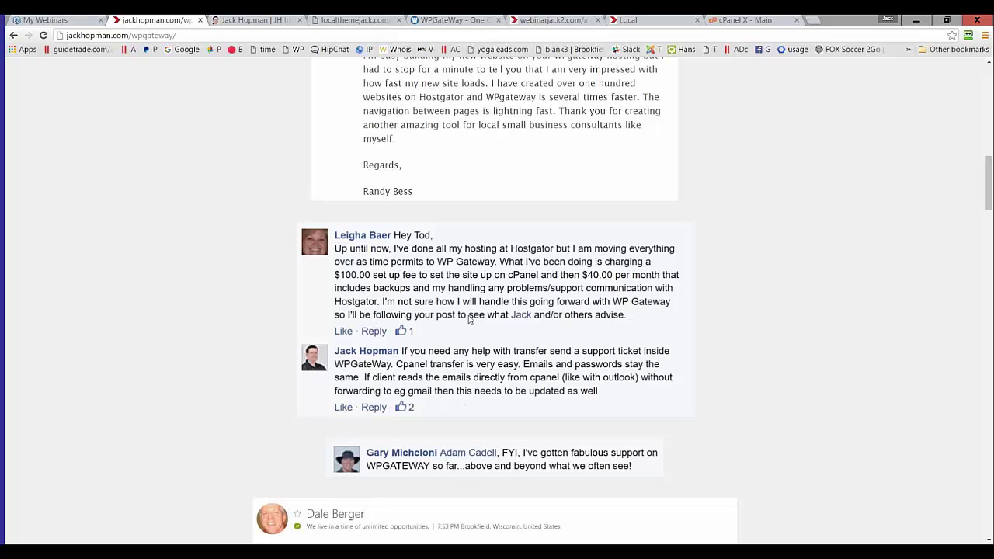
pyautogui.scroll(-1, 177, 312)
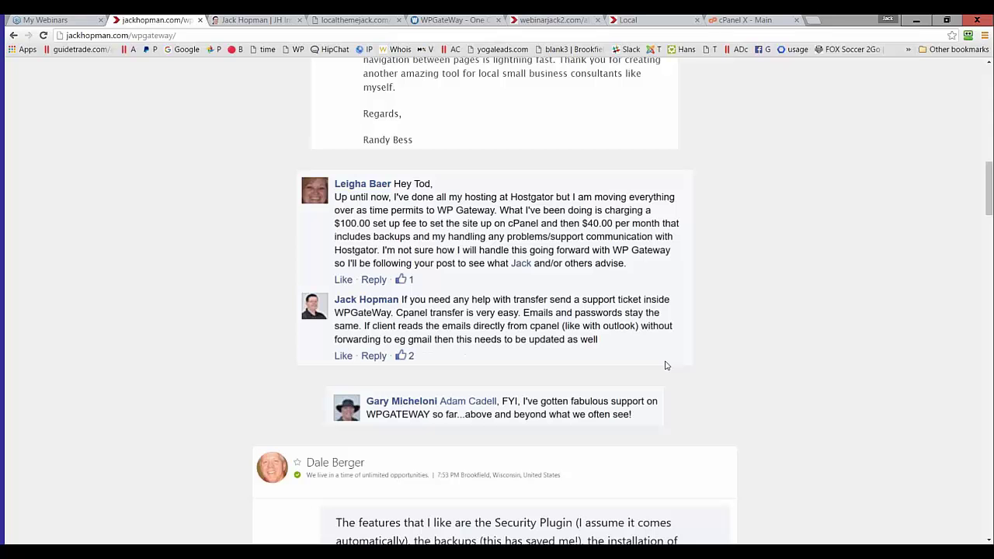
pyautogui.scroll(-3, 692, 366)
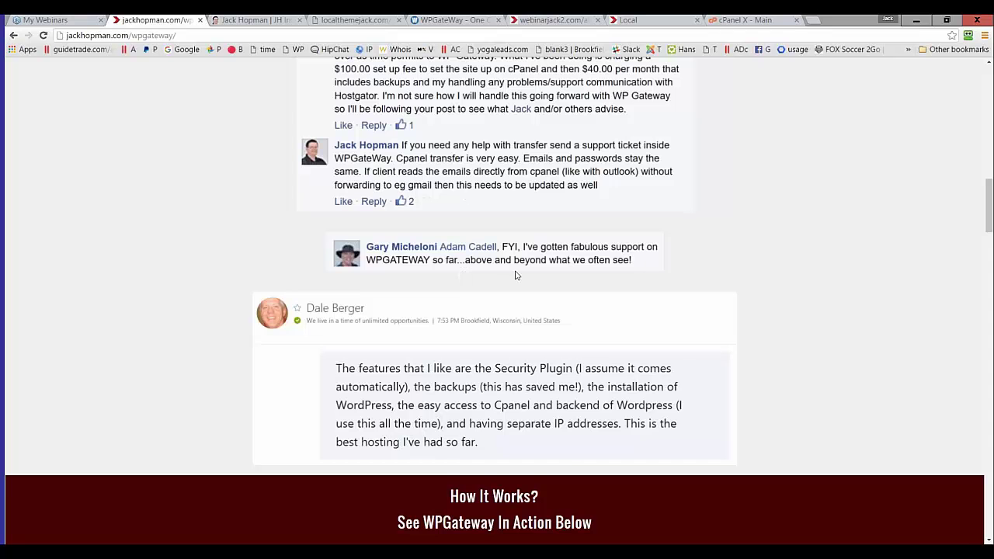
pyautogui.scroll(-1, 187, 326)
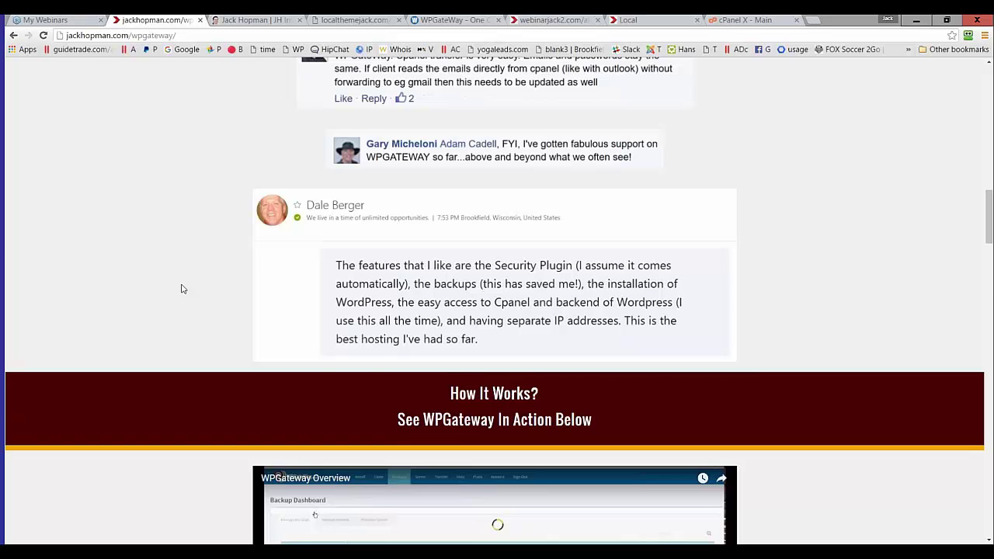
pyautogui.scroll(-2, 181, 289)
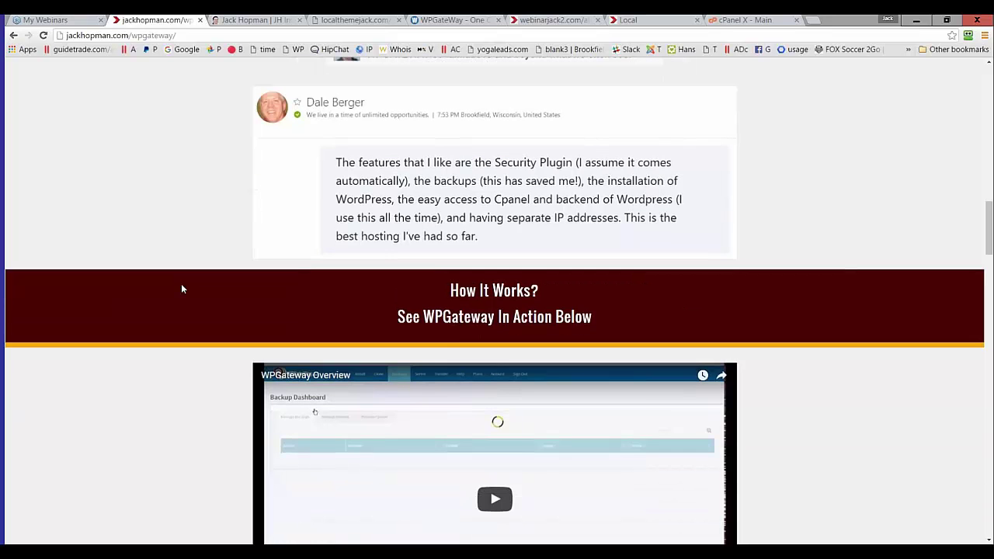
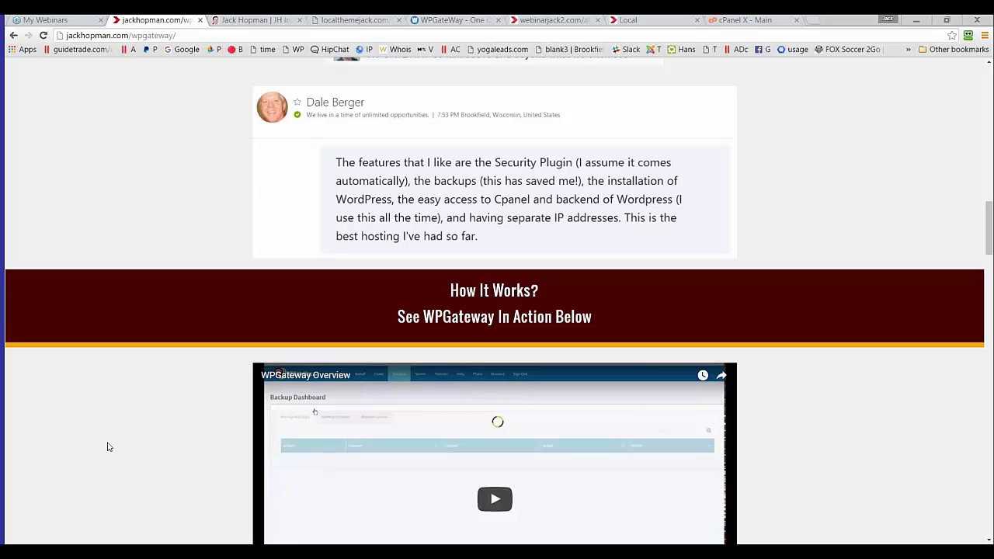
# Go to the list of what WPGateWay includes and highlight the entries on WordPress and HTML hosting and the Amazon server.
pyautogui.scroll(-2, 111, 446)
pyautogui.scroll(-5, 110, 443)
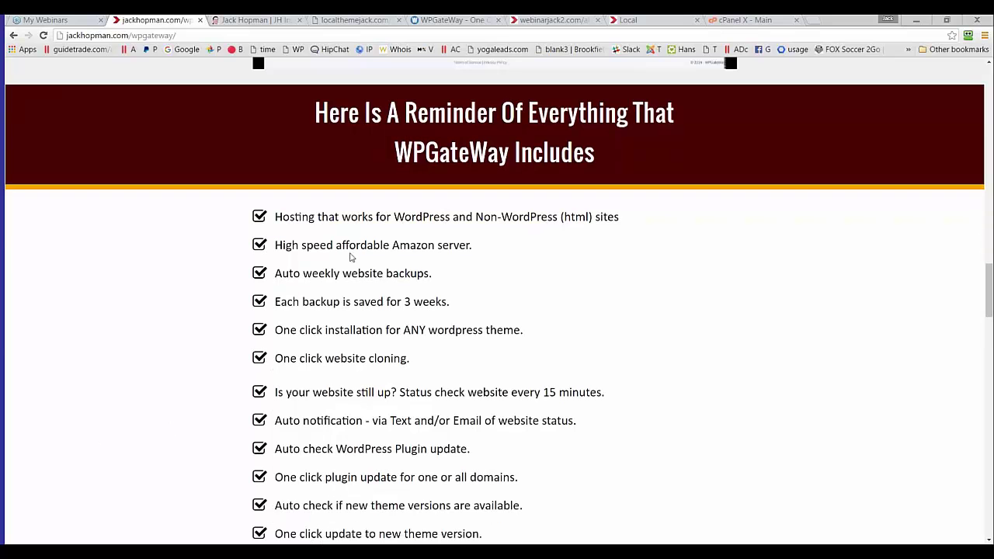
pyautogui.moveTo(295, 218); pyautogui.dragTo(327, 219)
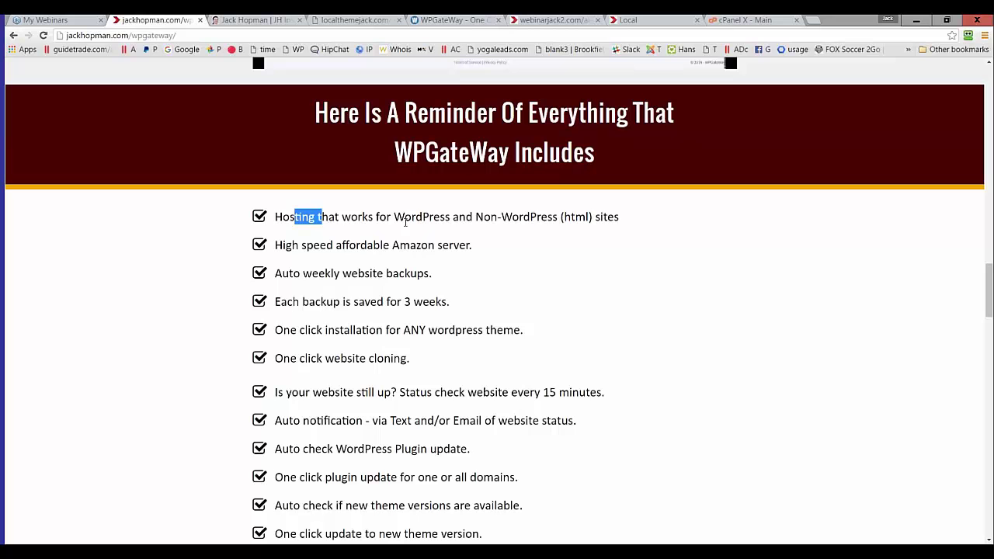
pyautogui.click(468, 220)
pyautogui.moveTo(626, 225); pyautogui.dragTo(282, 217)
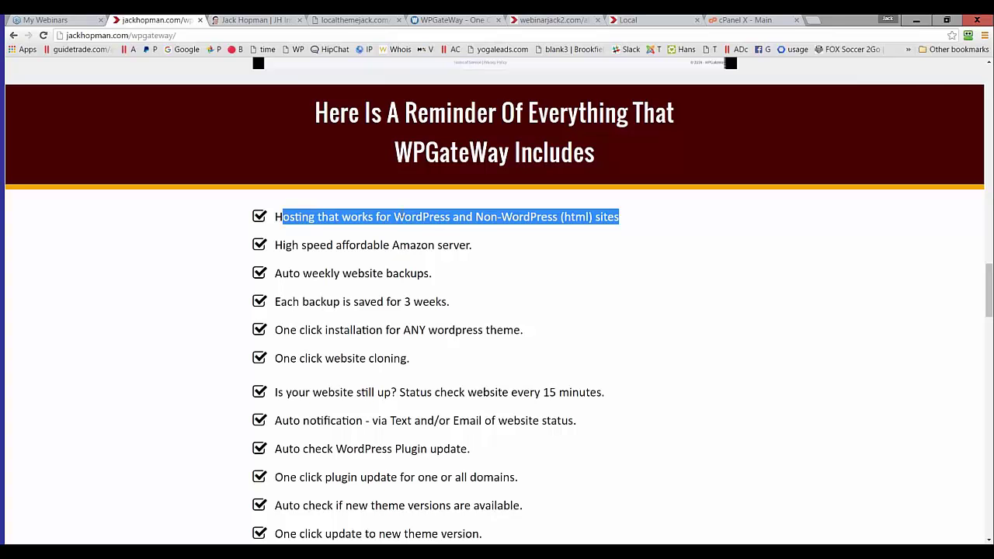
pyautogui.click(397, 217)
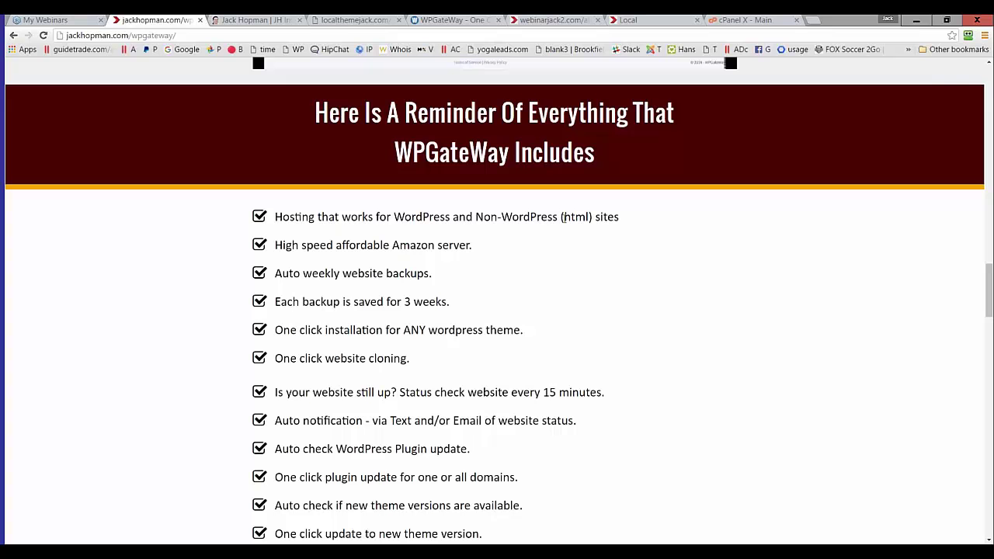
pyautogui.moveTo(563, 218); pyautogui.dragTo(579, 218)
pyautogui.moveTo(356, 245); pyautogui.dragTo(367, 246)
# Highlight the feature entries on auto weekly website backups and each backup being saved for 3 weeks, then clear the highlight.
pyautogui.moveTo(319, 273); pyautogui.dragTo(373, 273)
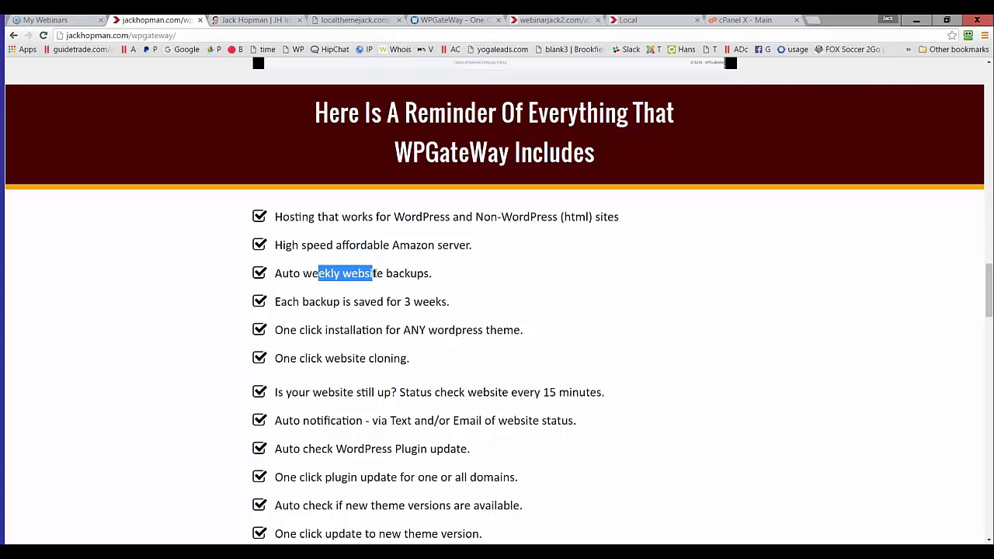
pyautogui.scroll(-1, 374, 273)
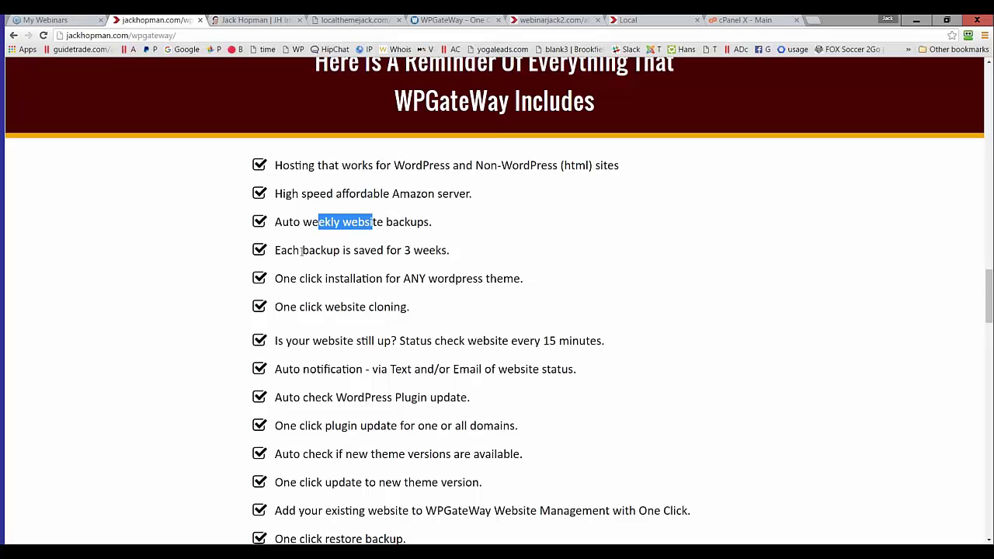
pyautogui.moveTo(302, 250); pyautogui.dragTo(449, 248)
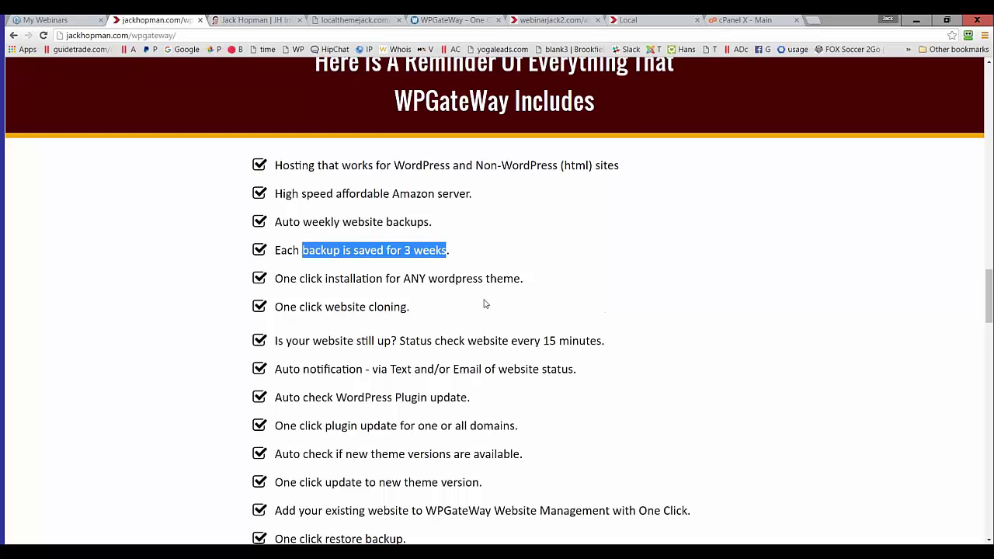
pyautogui.click(436, 254)
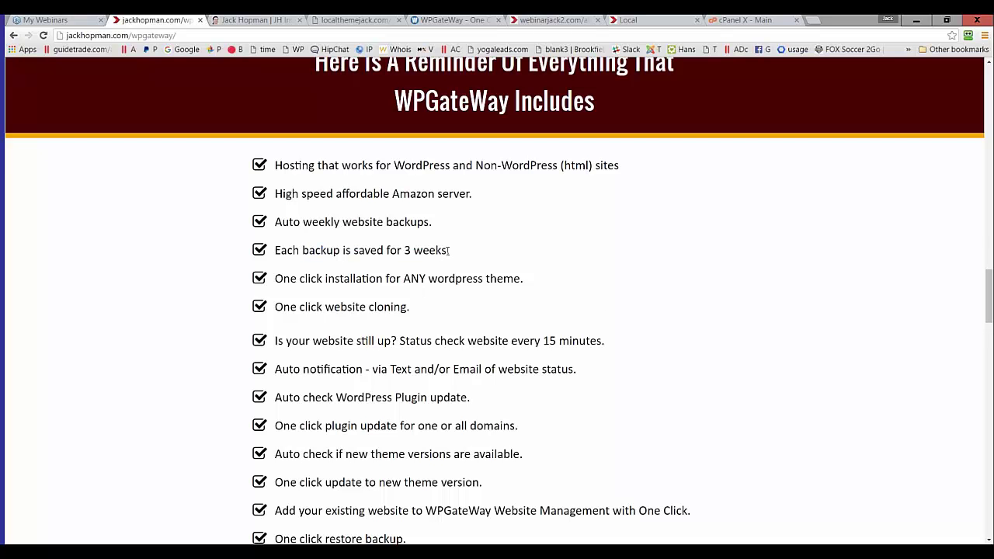
# Highlight the feature entries on one click installation for any WordPress theme and one click website cloning.
pyautogui.moveTo(336, 281); pyautogui.dragTo(411, 279)
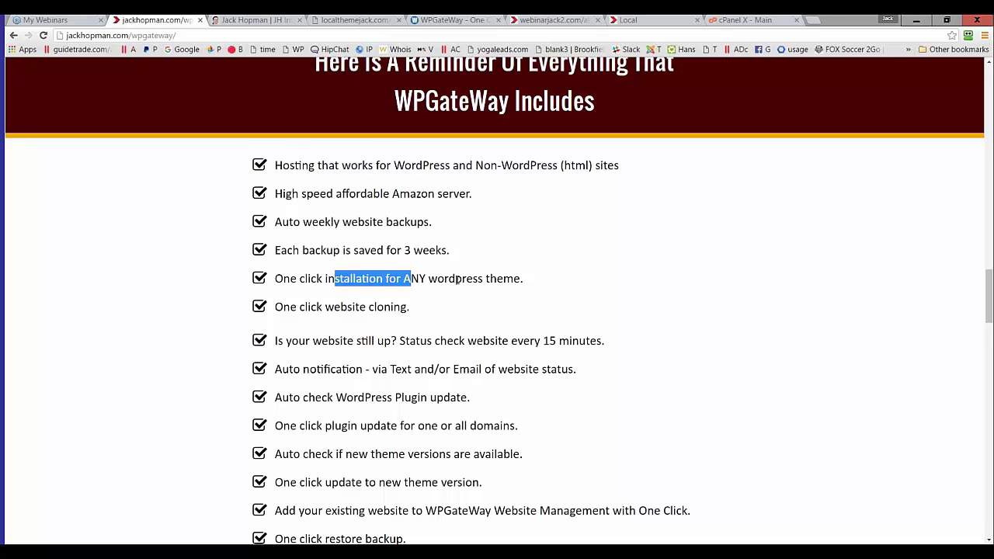
pyautogui.scroll(-1, 455, 282)
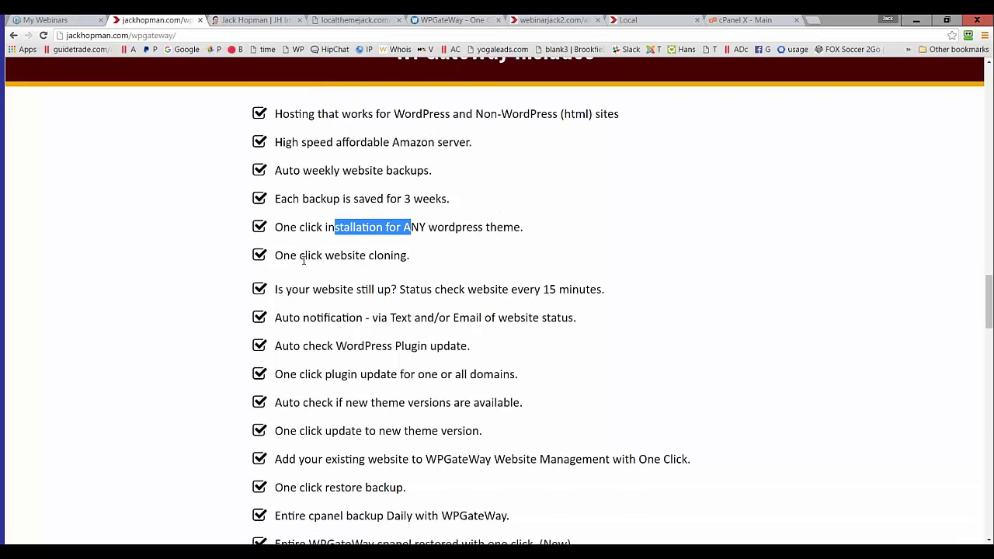
pyautogui.click(306, 260)
pyautogui.moveTo(306, 261); pyautogui.dragTo(396, 257)
# Highlight the entries on the 15-minute website status check, the WordPress plugin update check, and one click plugin updates.
pyautogui.scroll(-2, 315, 216)
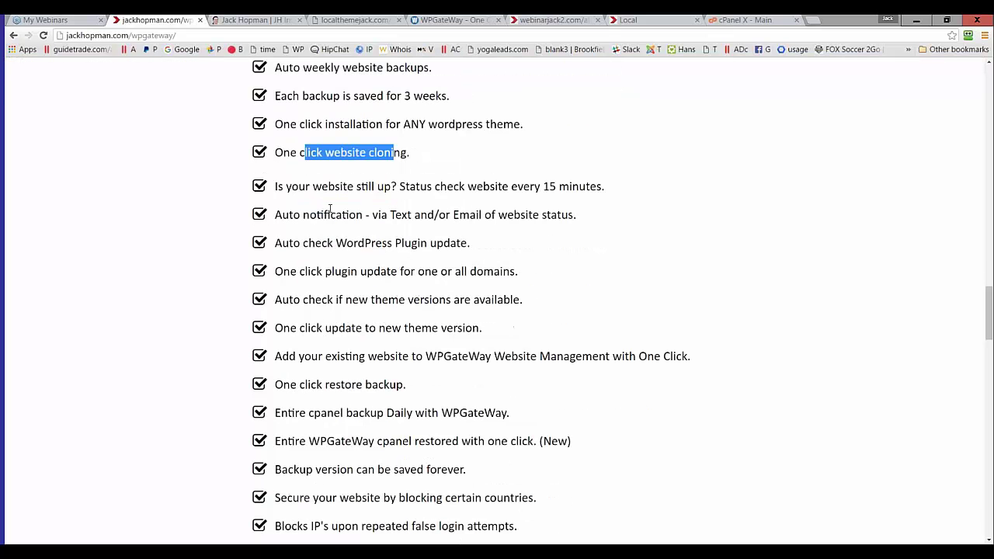
pyautogui.moveTo(404, 187); pyautogui.dragTo(579, 188)
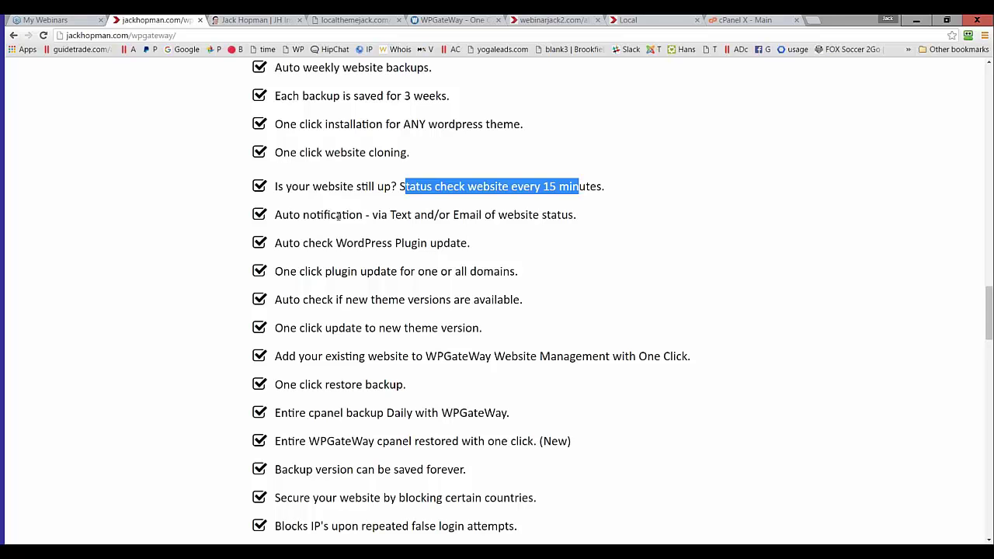
pyautogui.scroll(-1, 372, 231)
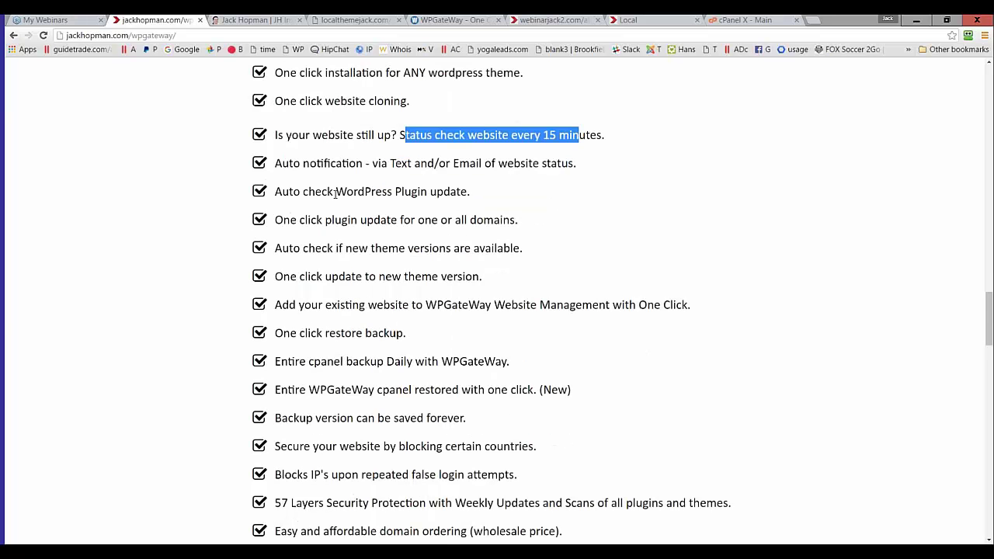
pyautogui.moveTo(336, 192); pyautogui.dragTo(418, 191)
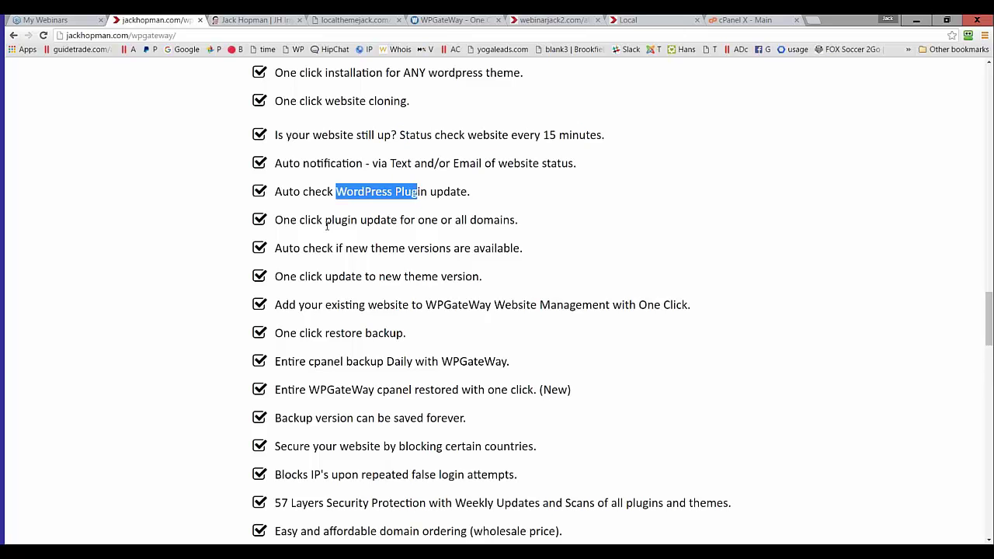
pyautogui.moveTo(350, 221); pyautogui.dragTo(388, 221)
pyautogui.click(335, 224)
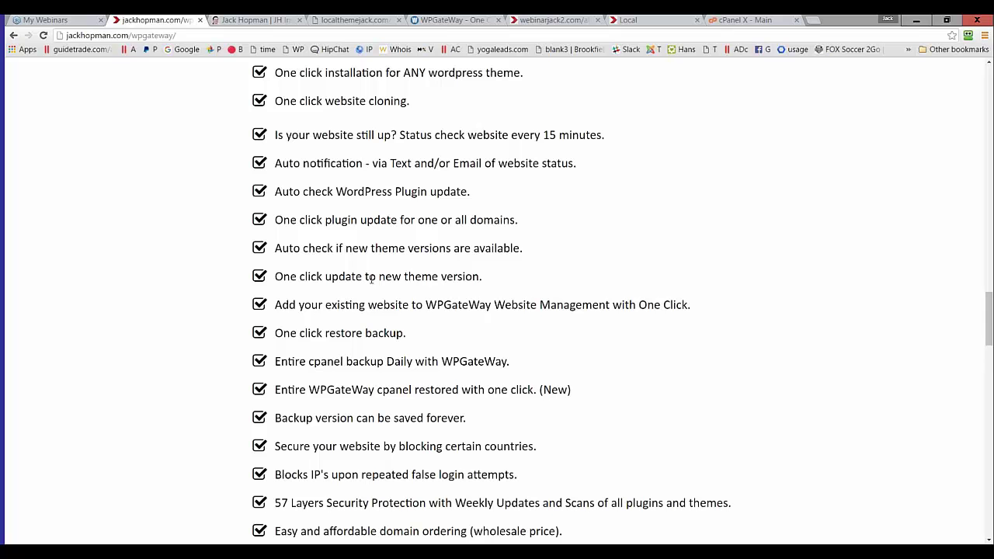
# Highlight the entries on updating to a new theme version and adding an existing website to WPGateWay Website Management.
pyautogui.moveTo(366, 276); pyautogui.dragTo(385, 276)
pyautogui.moveTo(383, 304); pyautogui.dragTo(423, 305)
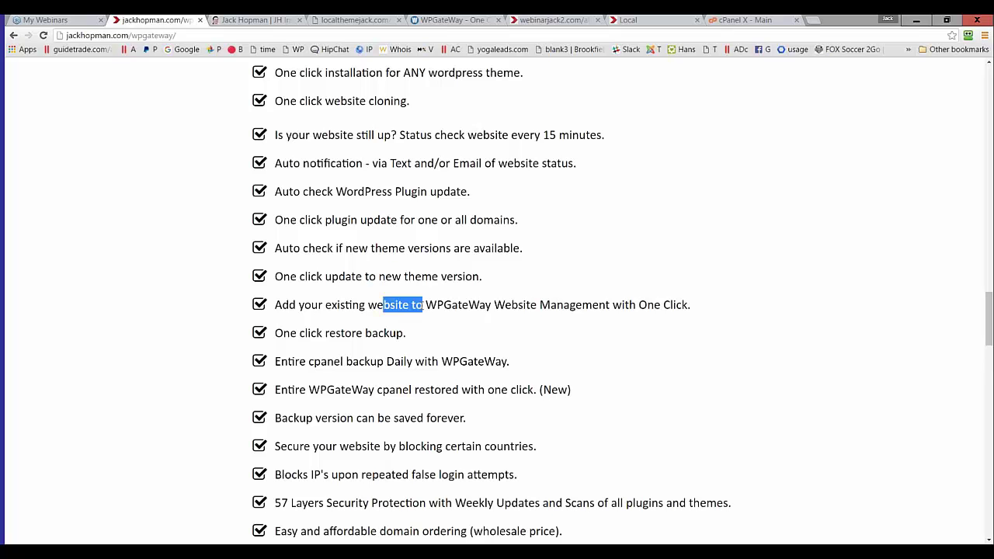
pyautogui.moveTo(494, 305); pyautogui.dragTo(551, 304)
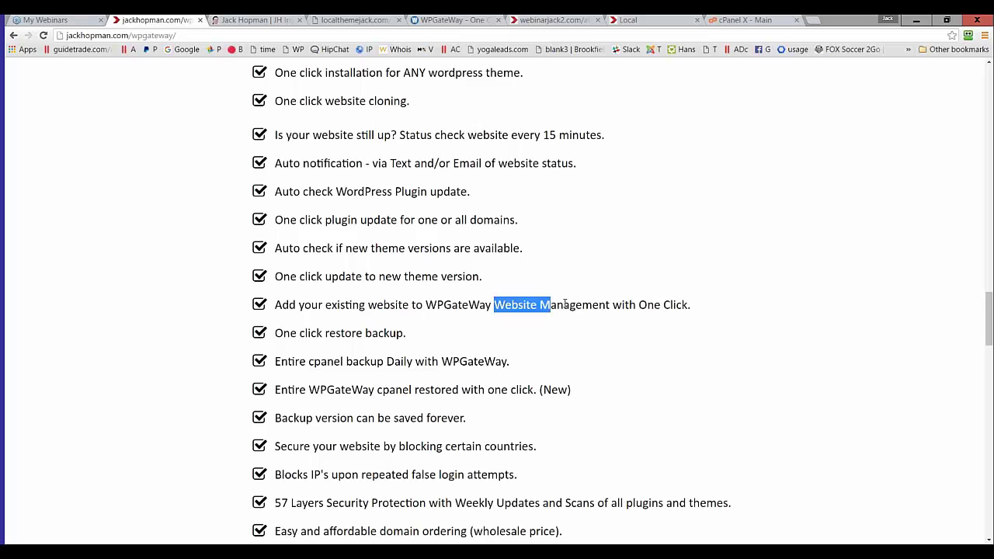
pyautogui.moveTo(691, 305); pyautogui.dragTo(284, 307)
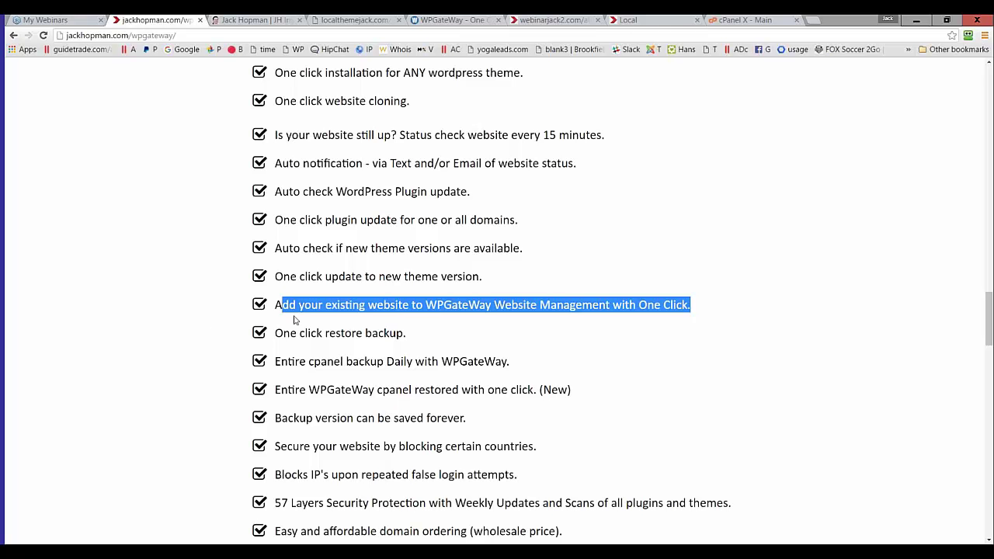
# Highlight the entries on one click restore, daily cPanel backup, full cPanel restore, and backup versions saved forever.
pyautogui.moveTo(304, 332); pyautogui.dragTo(352, 332)
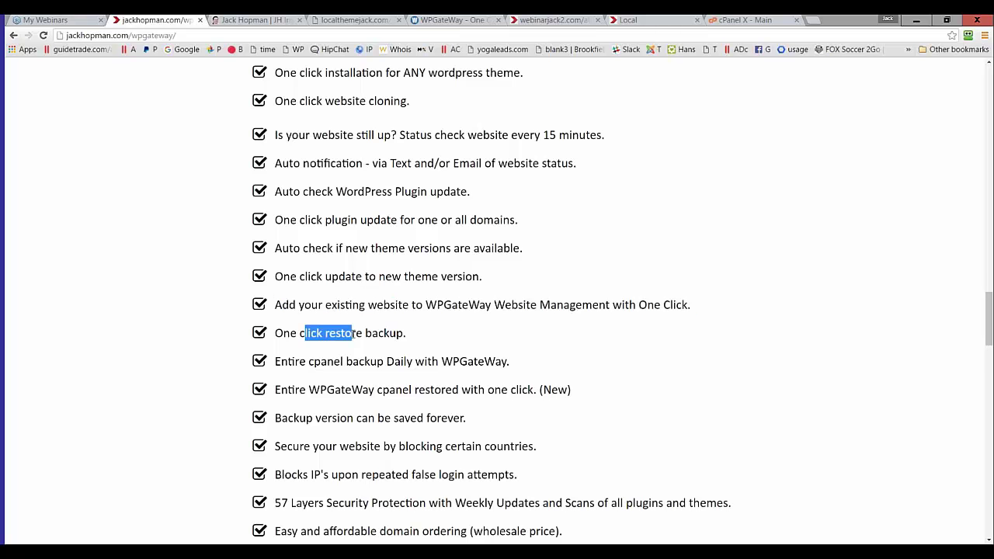
pyautogui.scroll(-1, 336, 311)
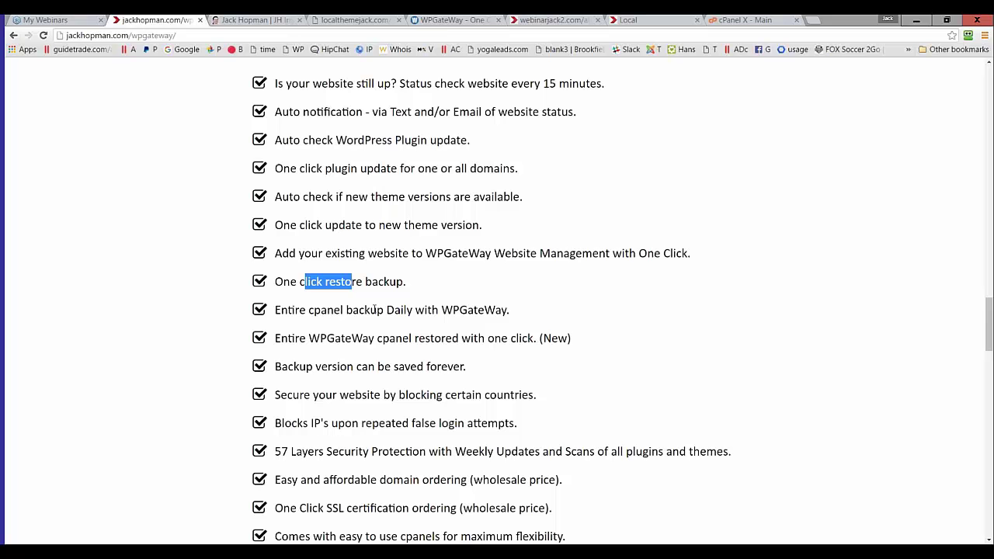
pyautogui.moveTo(359, 309); pyautogui.dragTo(401, 310)
pyautogui.scroll(-2, 401, 314)
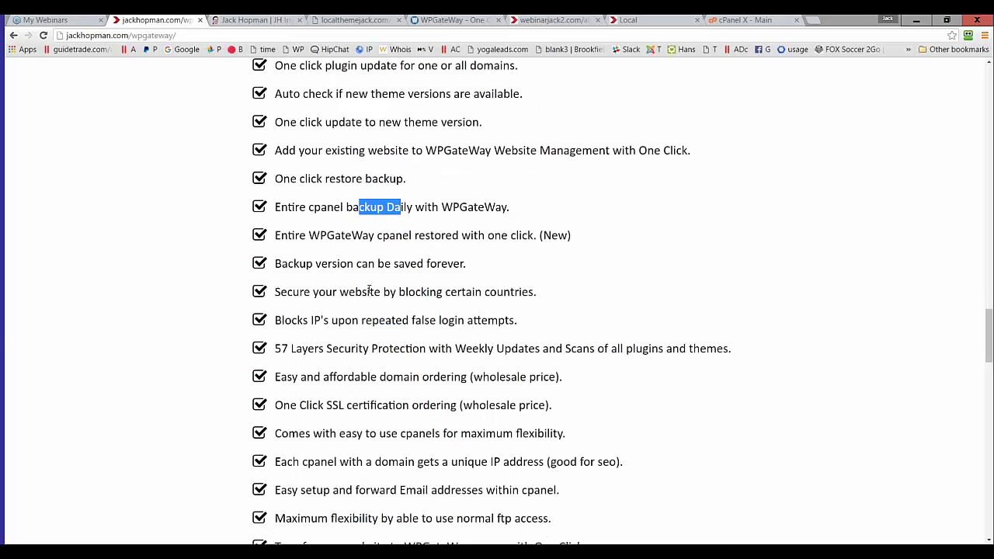
pyautogui.moveTo(401, 235); pyautogui.dragTo(418, 235)
pyautogui.moveTo(327, 263); pyautogui.dragTo(386, 263)
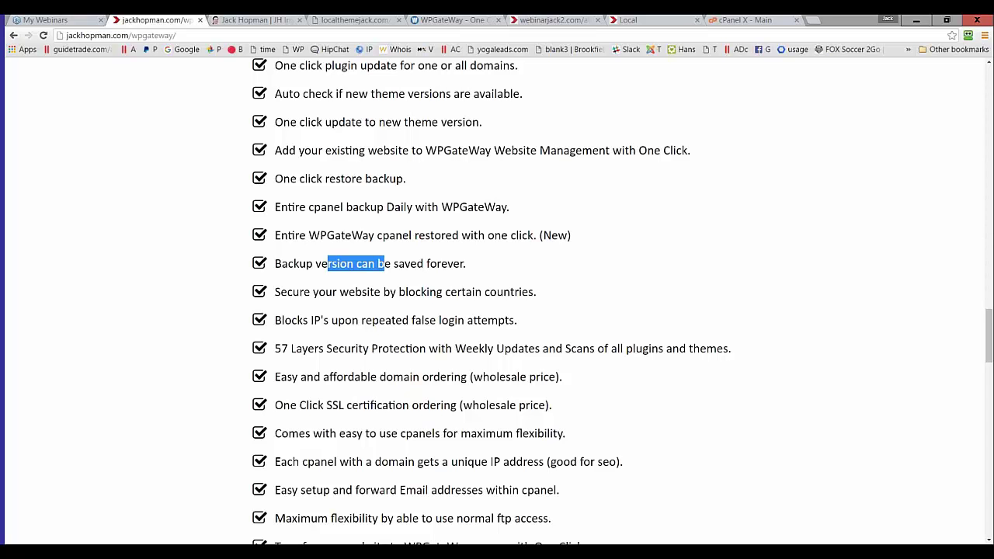
pyautogui.click(385, 264)
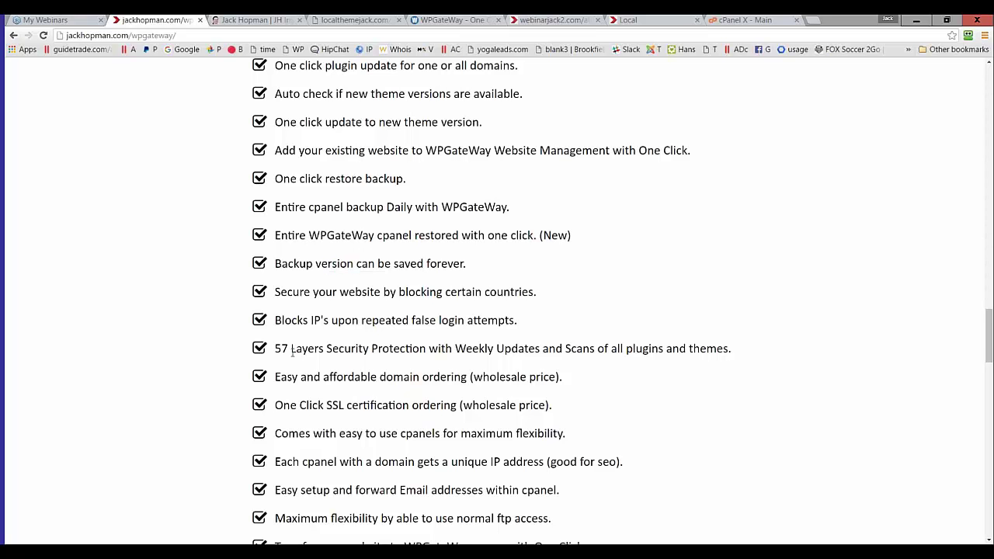
# Highlight the entries on 57 layers security protection, one click SSL certification ordering, and easy to use cPanels.
pyautogui.moveTo(292, 352); pyautogui.dragTo(427, 350)
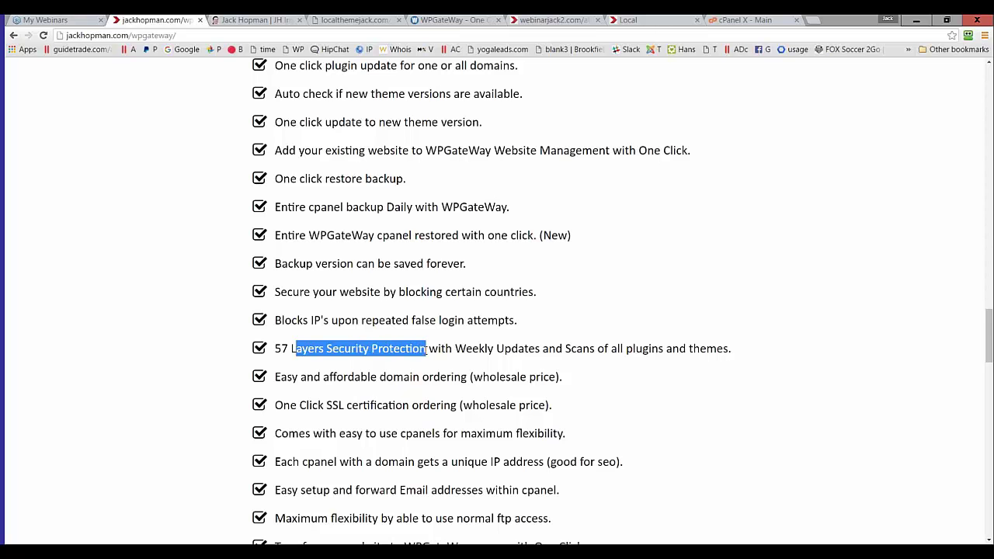
pyautogui.scroll(-1, 334, 287)
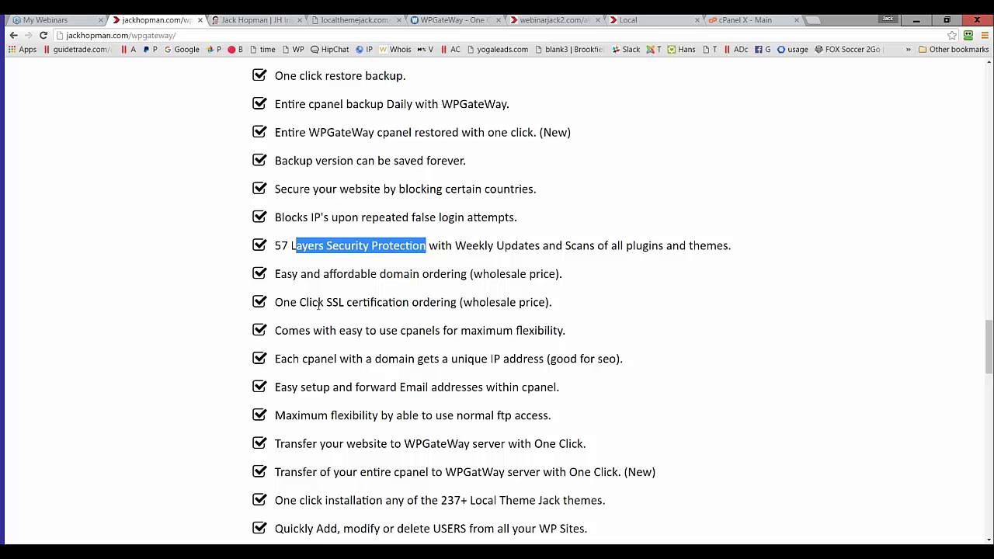
pyautogui.moveTo(318, 303); pyautogui.dragTo(378, 303)
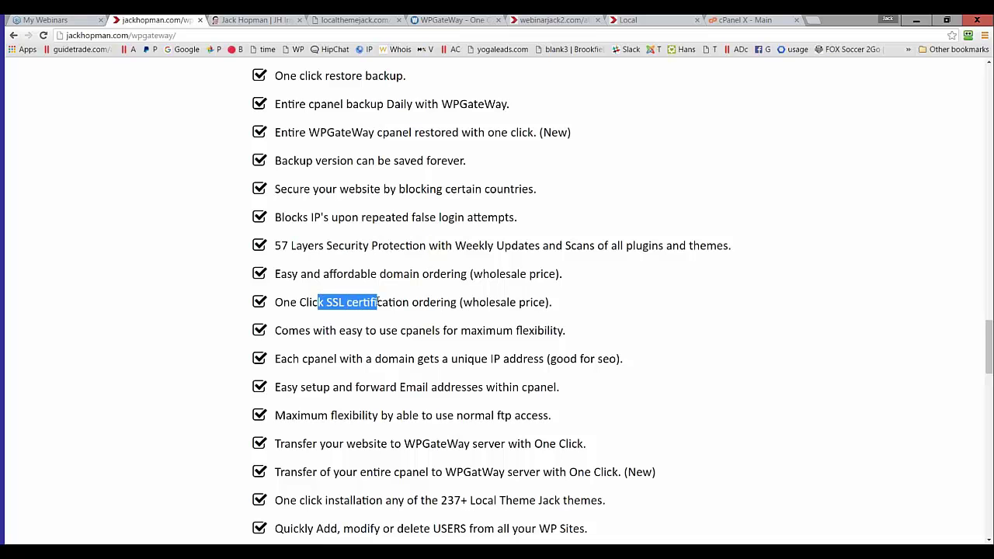
pyautogui.scroll(-1, 378, 301)
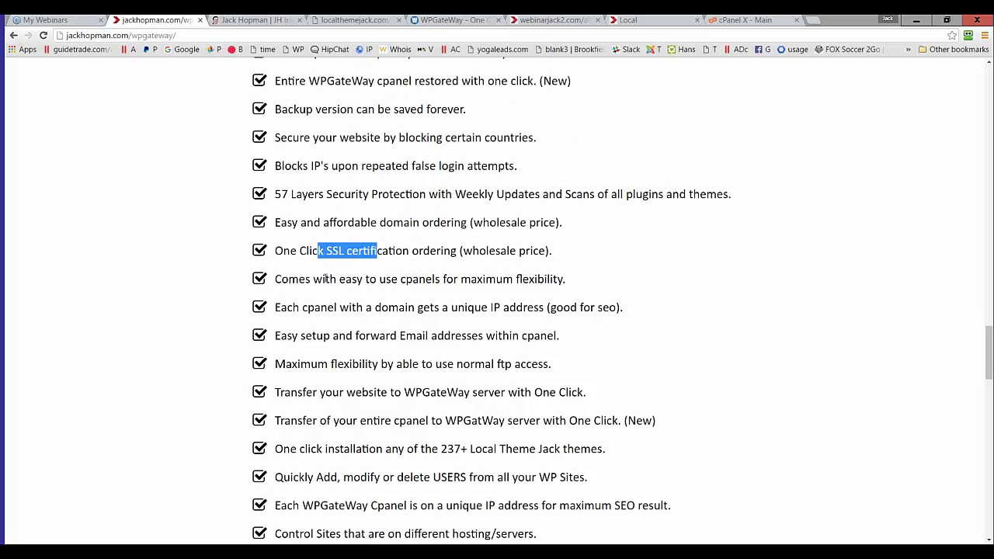
pyautogui.moveTo(399, 278); pyautogui.dragTo(522, 279)
# Highlight the entries on a unique IP address per cPanel, email address setup and forwarding, and normal FTP access.
pyautogui.scroll(-2, 379, 206)
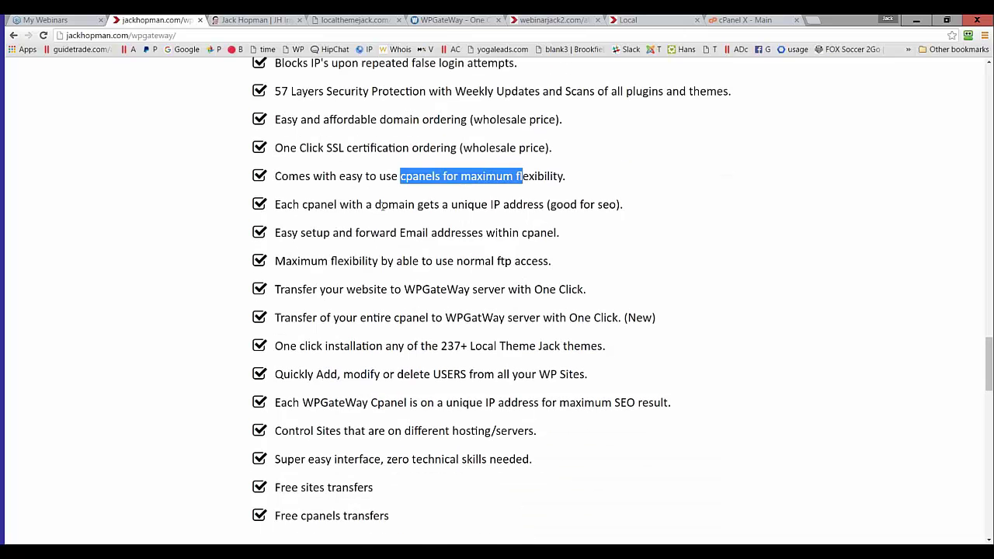
pyautogui.moveTo(381, 205); pyautogui.dragTo(528, 205)
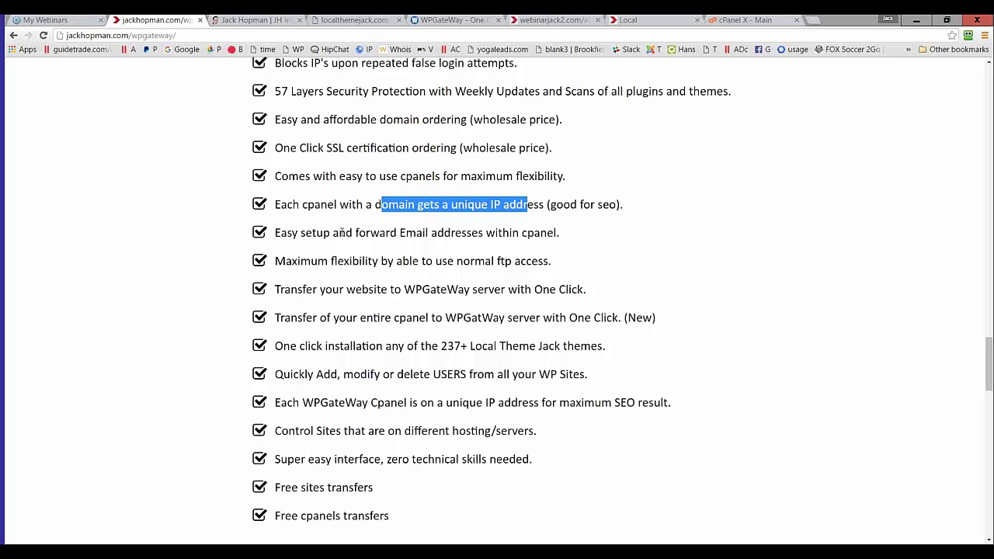
pyautogui.moveTo(332, 233); pyautogui.dragTo(461, 233)
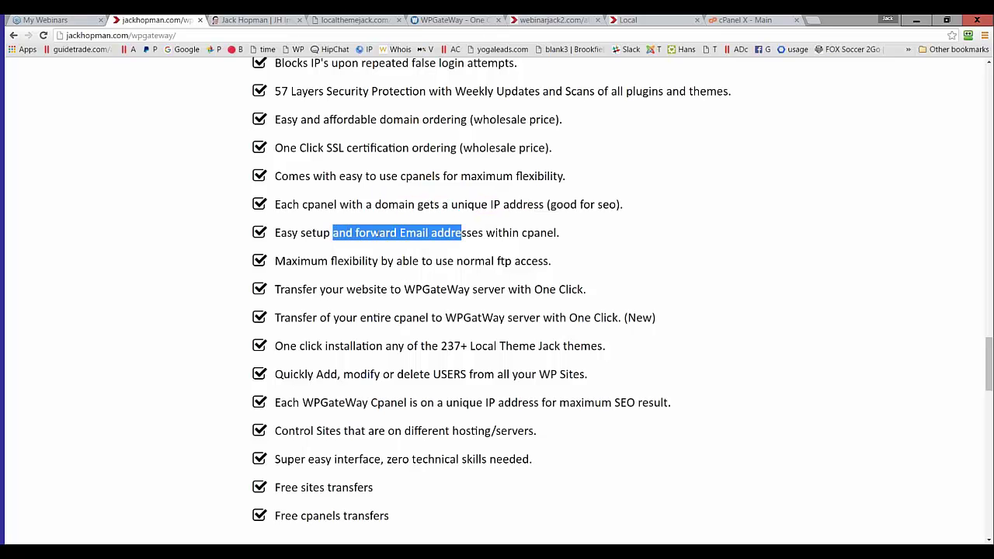
pyautogui.click(376, 233)
pyautogui.moveTo(386, 233); pyautogui.dragTo(517, 227)
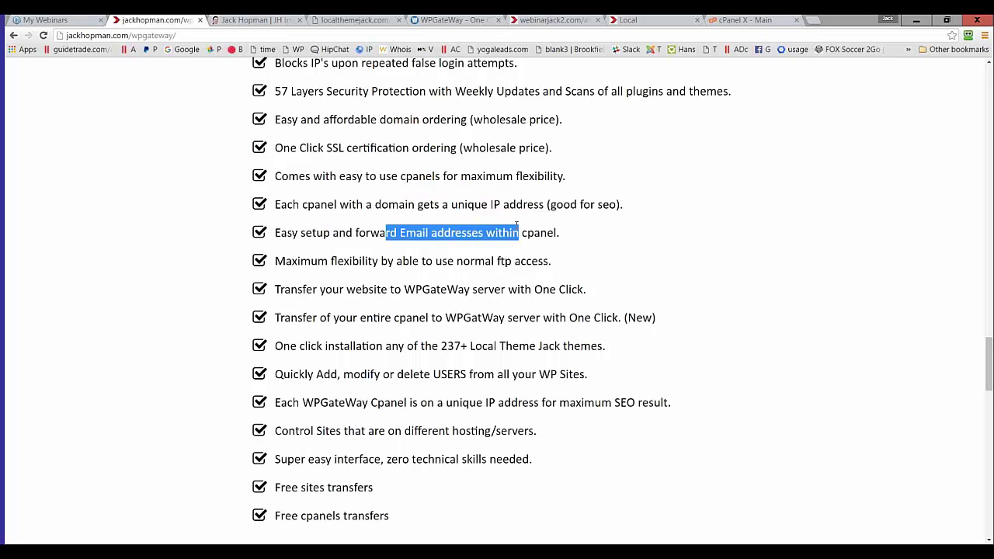
pyautogui.moveTo(359, 261); pyautogui.dragTo(510, 267)
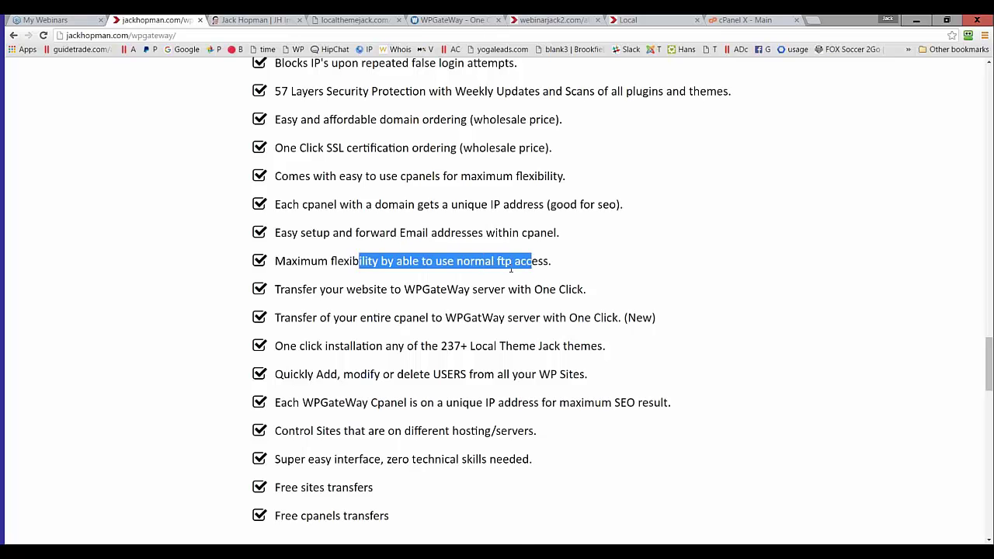
# Review the rest of the feature list, highlighting zero technical skills needed, free sites transfers, and free cPanels transfers.
pyautogui.scroll(-1, 448, 267)
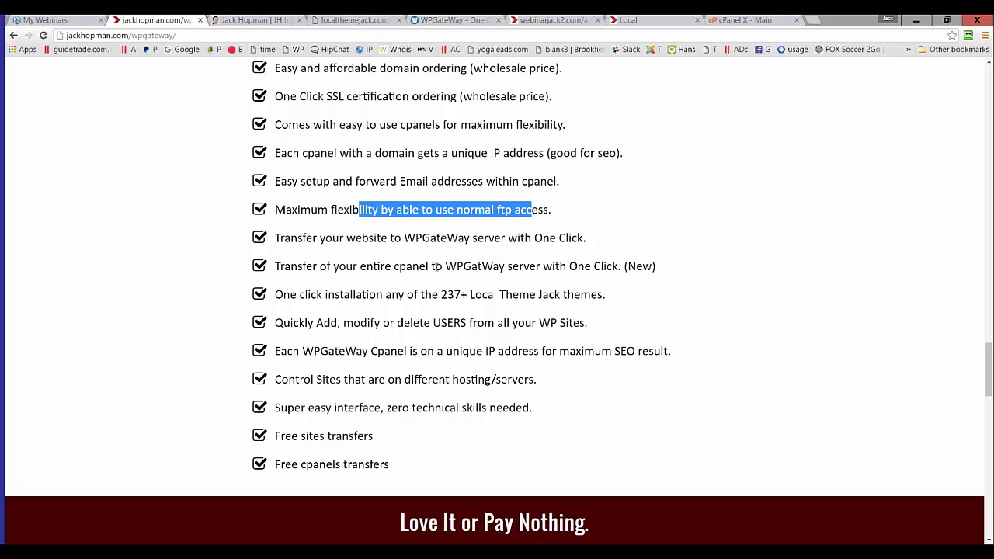
pyautogui.scroll(-1, 388, 296)
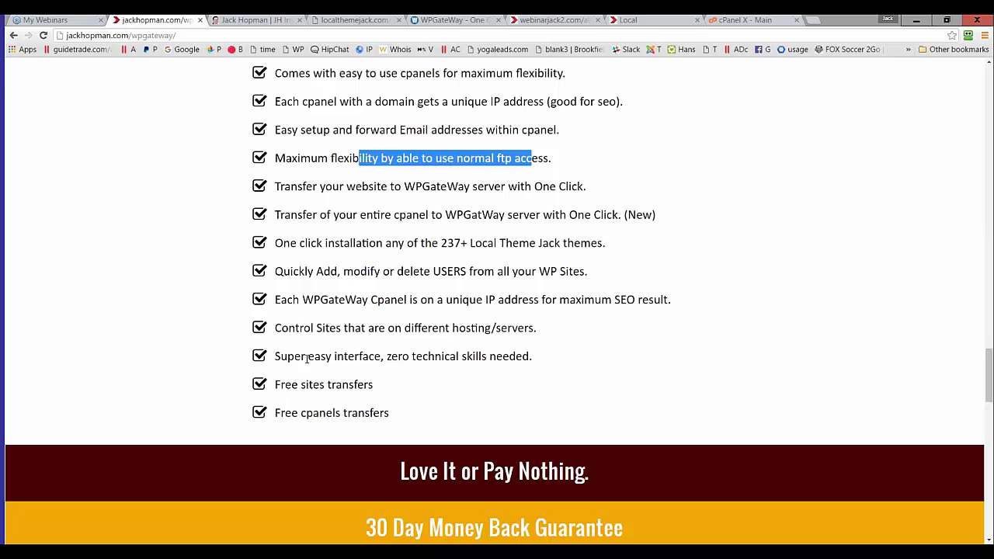
pyautogui.moveTo(409, 358); pyautogui.dragTo(531, 377)
pyautogui.scroll(-1, 532, 377)
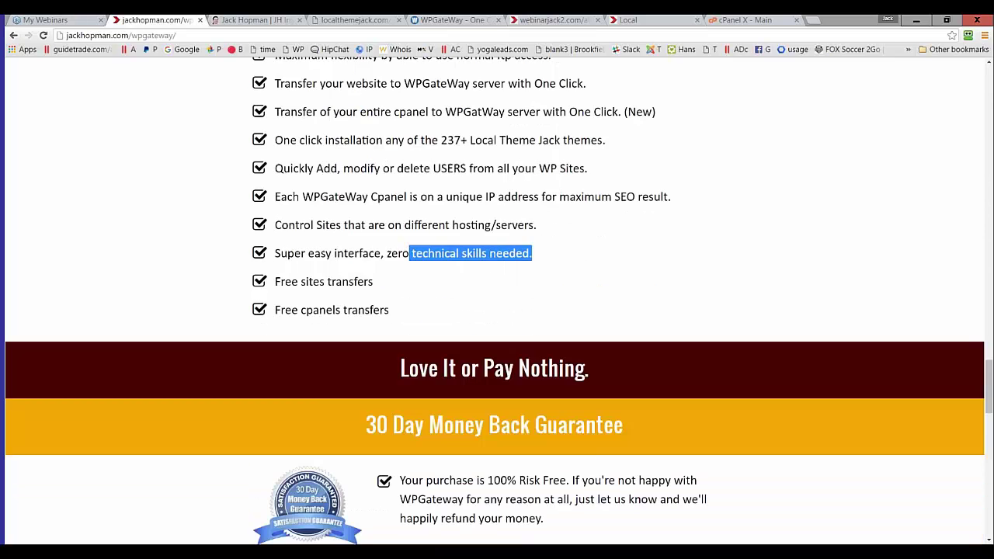
pyautogui.moveTo(301, 282); pyautogui.dragTo(374, 282)
pyautogui.moveTo(319, 310); pyautogui.dragTo(357, 311)
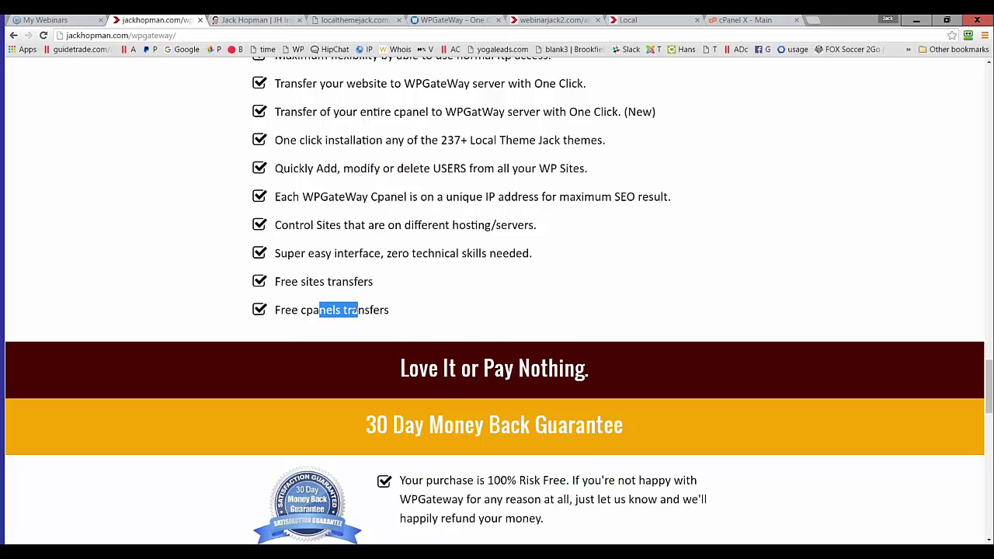
# Review the 30 Day Money Back Guarantee and the discounted Pay As You Go, Economic, and Business pricing packages.
pyautogui.scroll(-4, 356, 310)
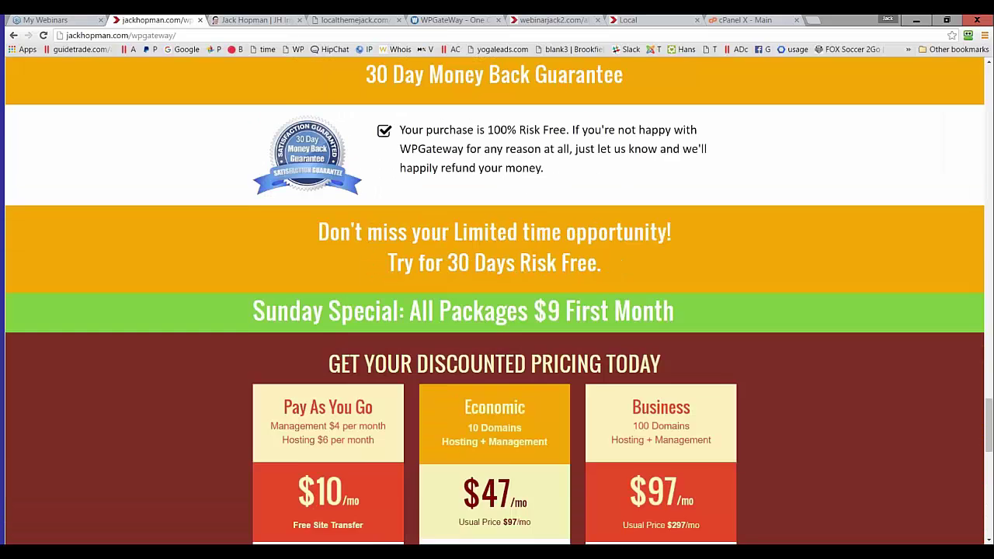
pyautogui.scroll(1, 356, 327)
pyautogui.scroll(-3, 178, 315)
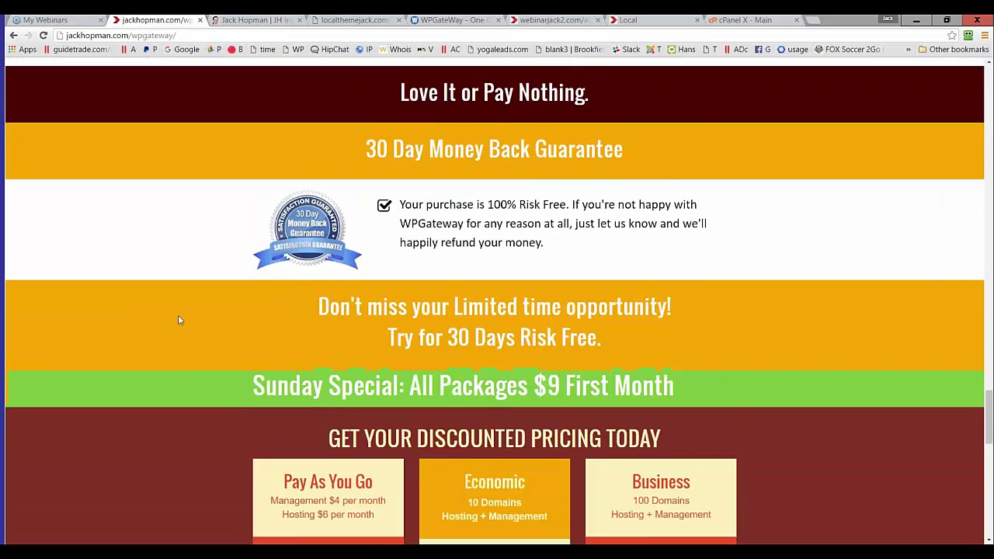
pyautogui.scroll(-2, 178, 318)
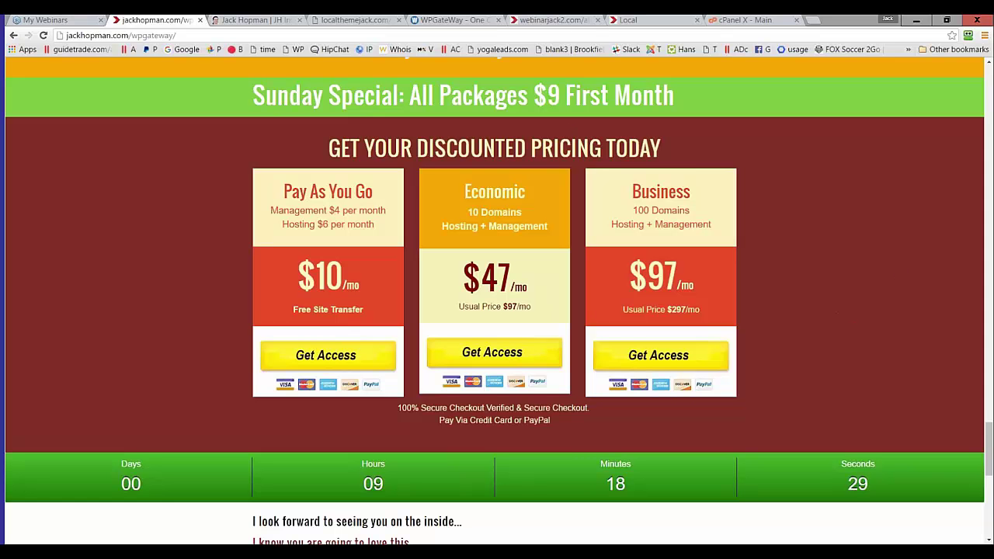
# Highlight the Sunday Special line about all packages at $9 for the first month and select the sales page's address.
pyautogui.moveTo(250, 93); pyautogui.dragTo(676, 94)
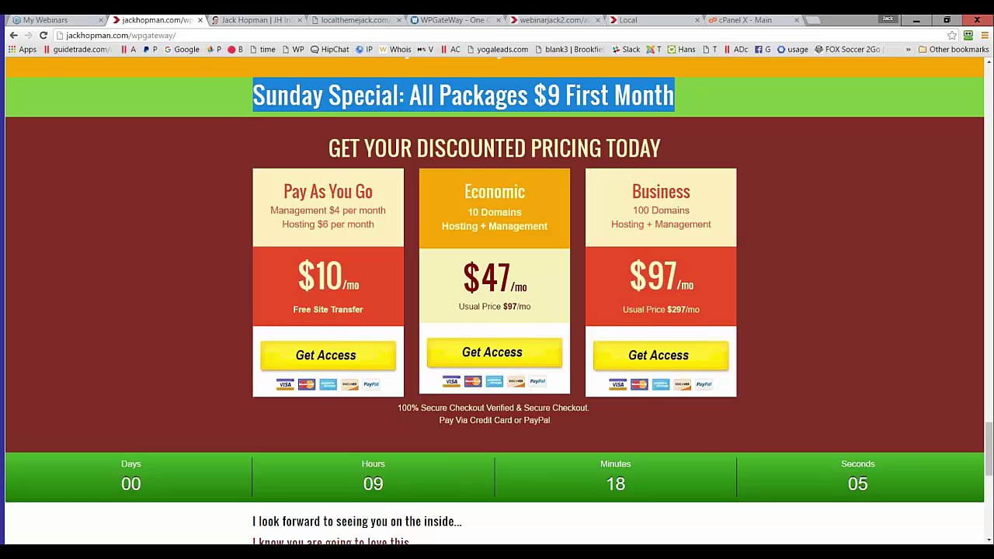
pyautogui.click(103, 35)
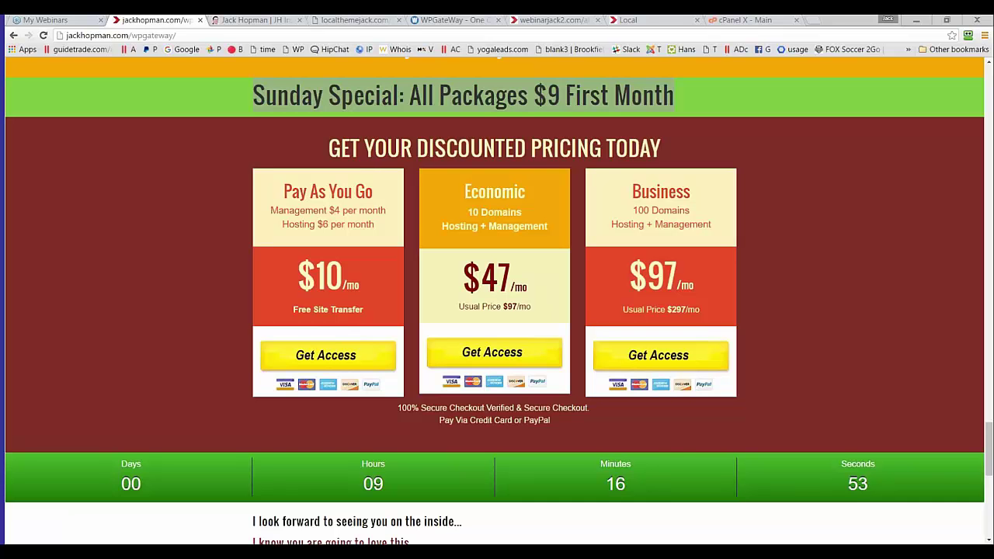
# Show WPGateWay's Link Your Domain form with its domain field ready for entry, and return to the domains list.
pyautogui.click(448, 19)
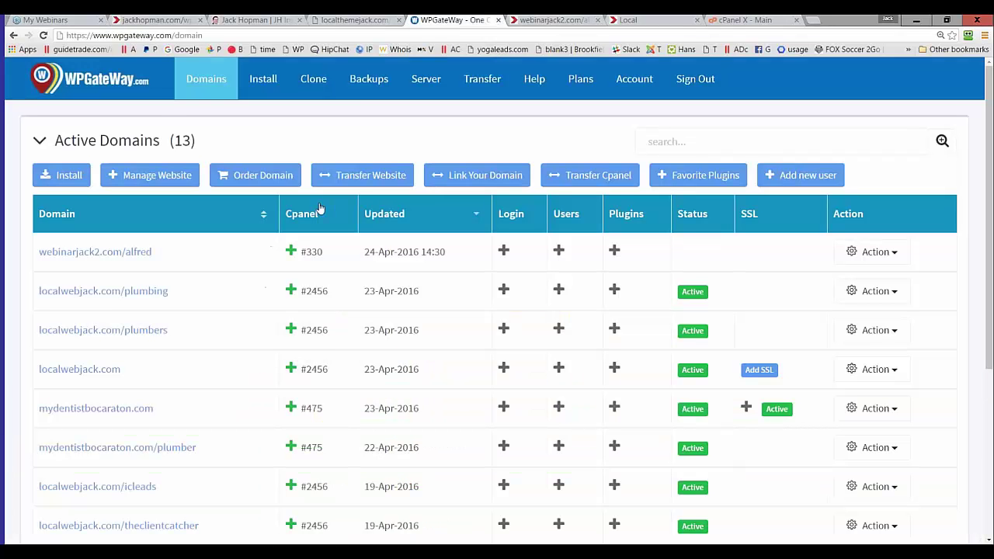
pyautogui.click(472, 177)
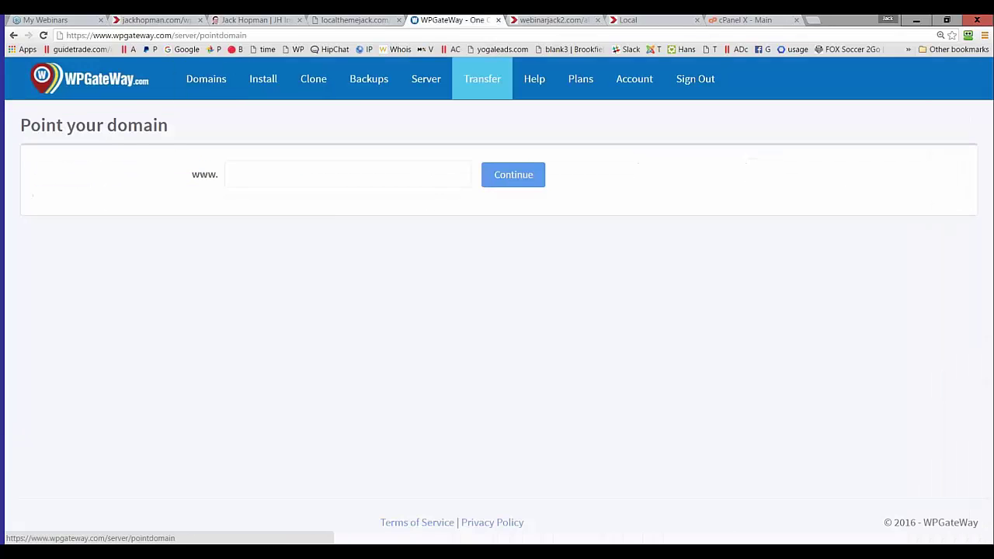
pyautogui.click(311, 181)
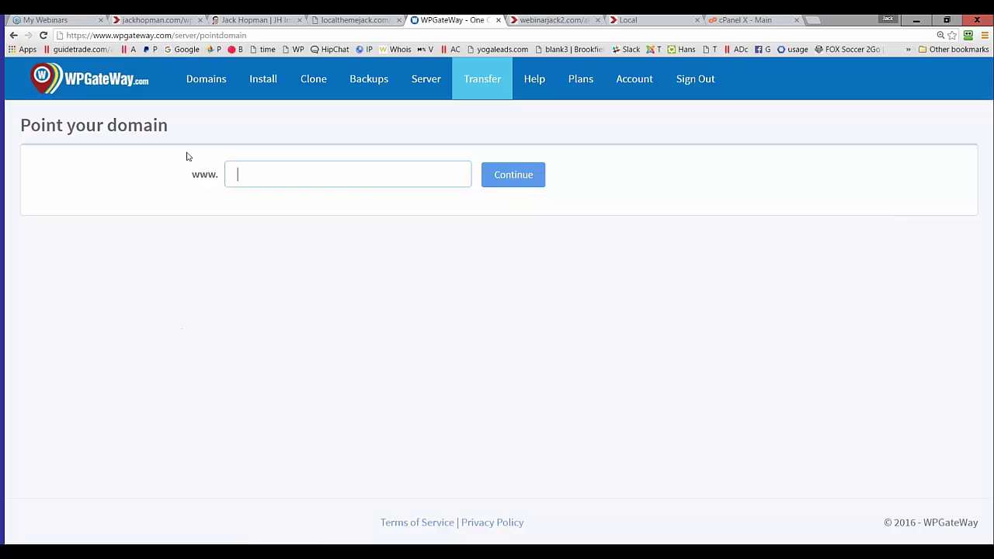
pyautogui.click(203, 80)
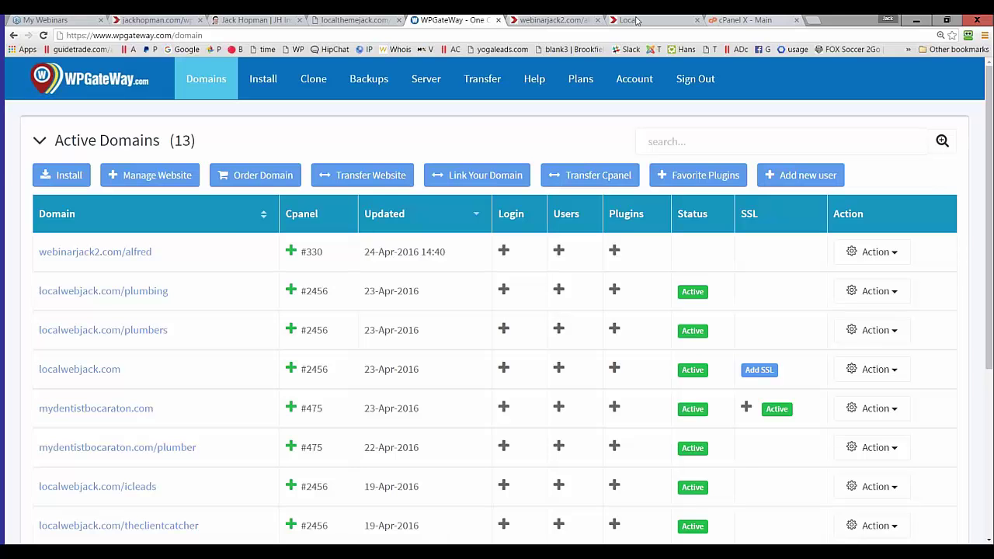
# View the Local Theme Jack members page and go back to the pricing on the sales page.
pyautogui.click(386, 20)
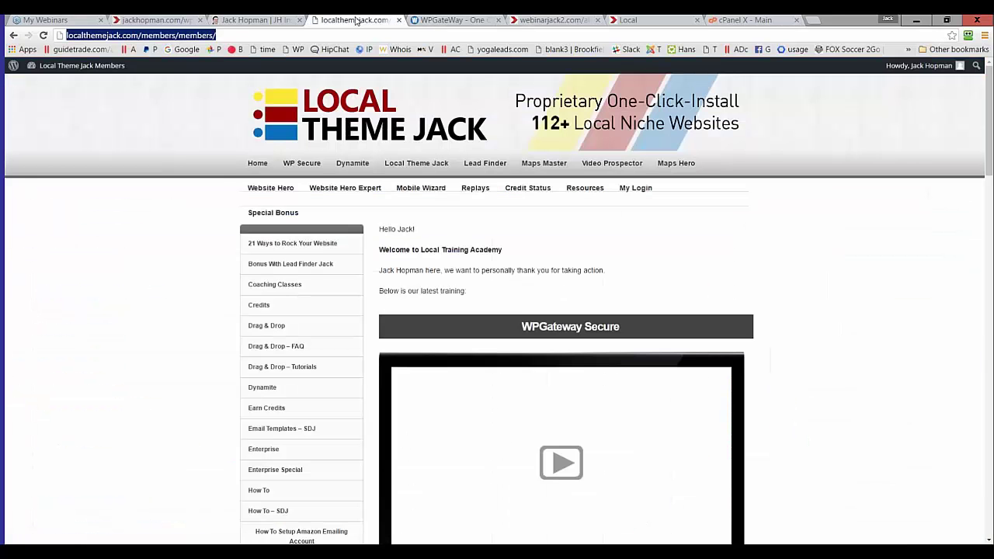
pyautogui.click(156, 20)
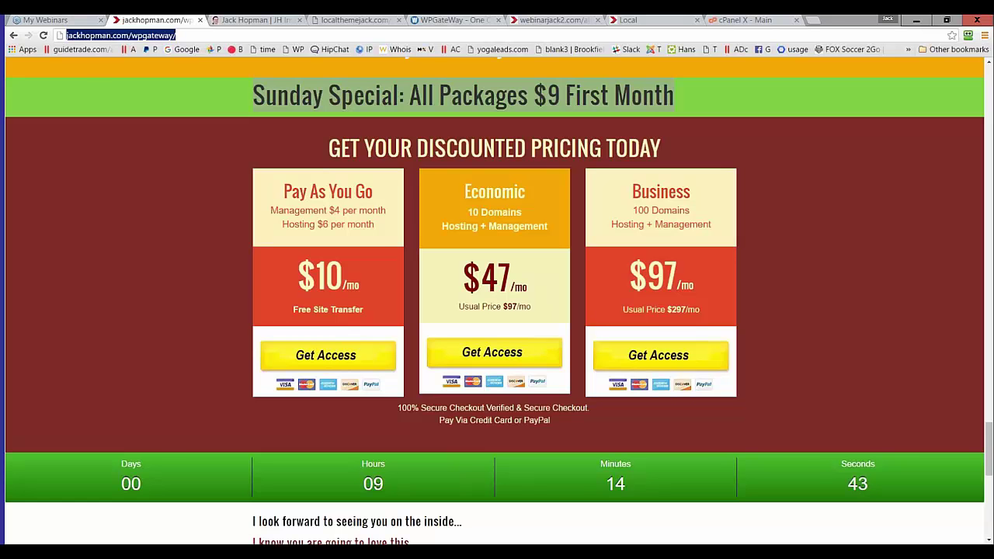
# Switch to WPGateWay, reopen the Point your domain form, and return to the active domains list.
pyautogui.hotkey('ctrl', '5')
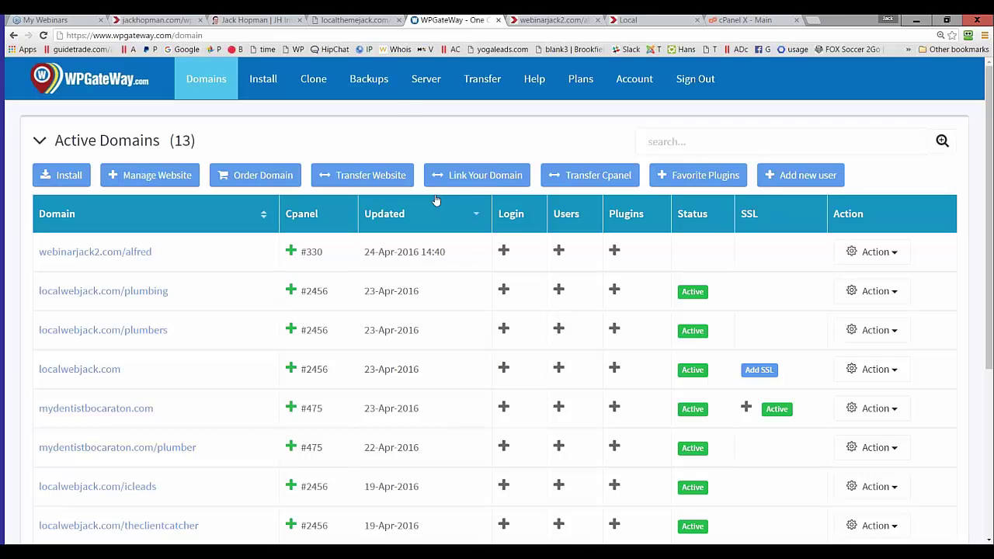
pyautogui.click(470, 178)
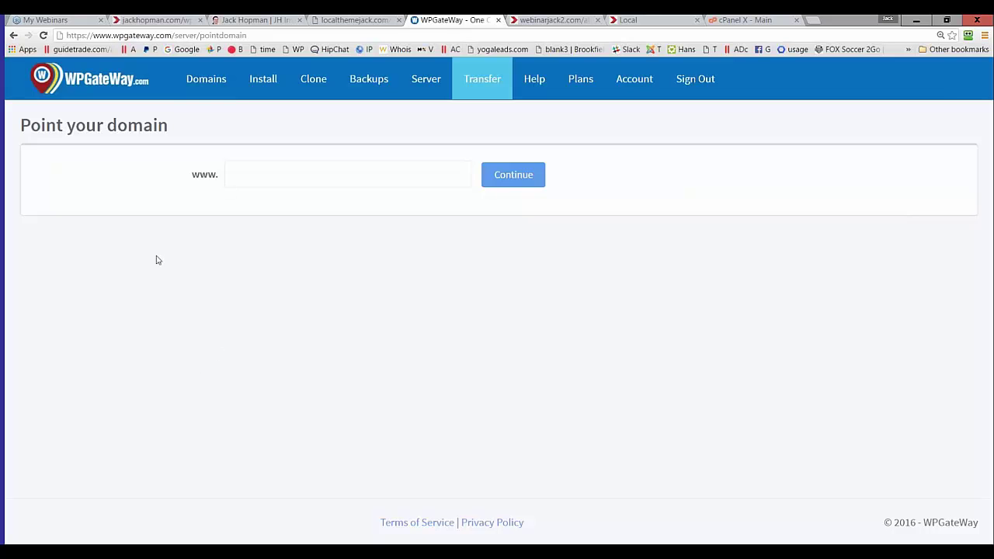
pyautogui.click(202, 90)
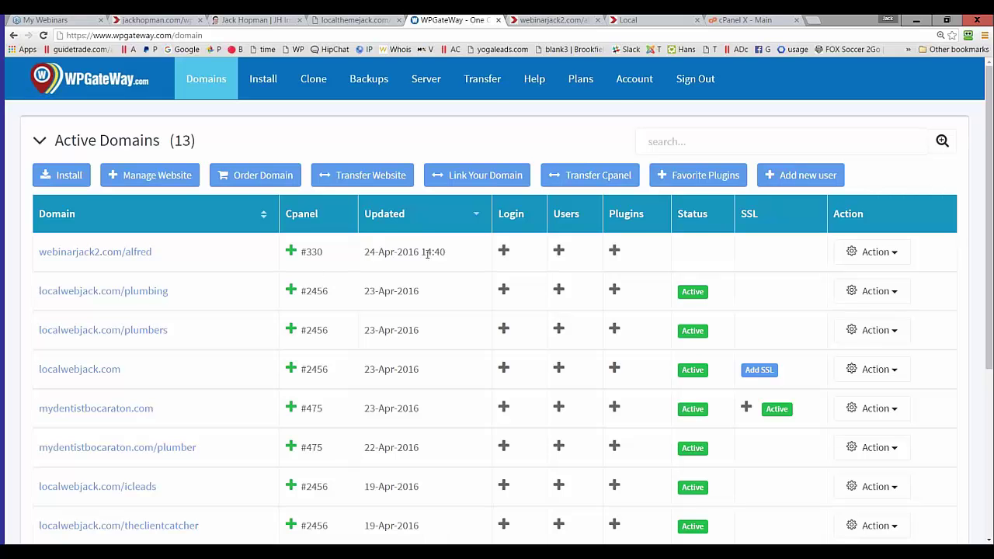
# View the webinarjack2.com/alfred website and go back to the WPGateWay domains list.
pyautogui.click(553, 23)
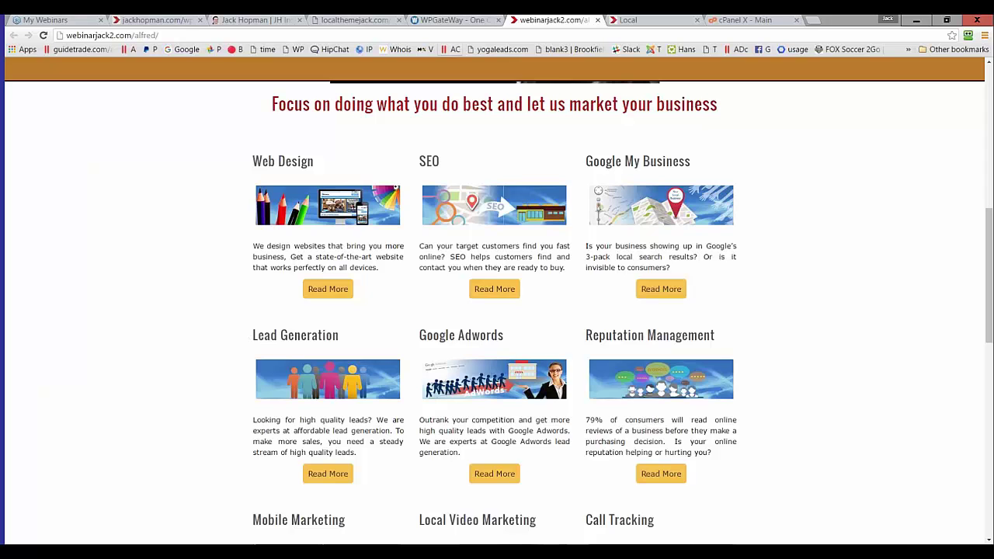
pyautogui.click(454, 19)
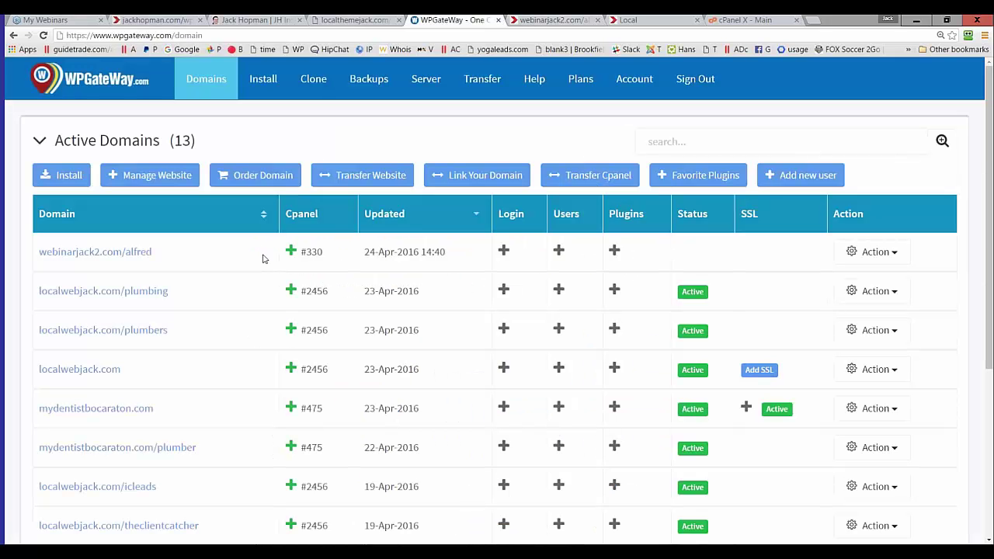
# Revisit the sales page's pricing, and in WPGateWay show the actions available for webinarjack2.com/alfred.
pyautogui.click(159, 20)
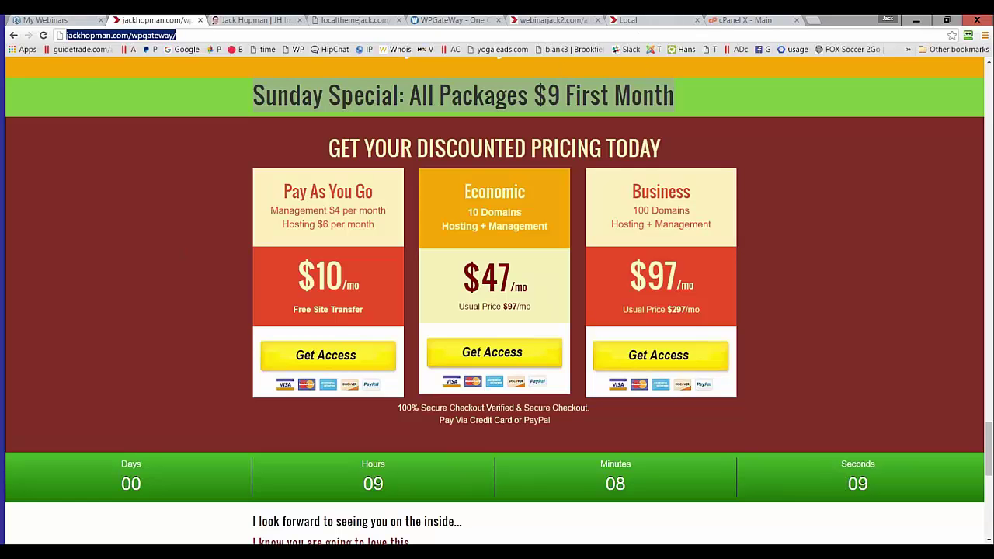
pyautogui.click(463, 20)
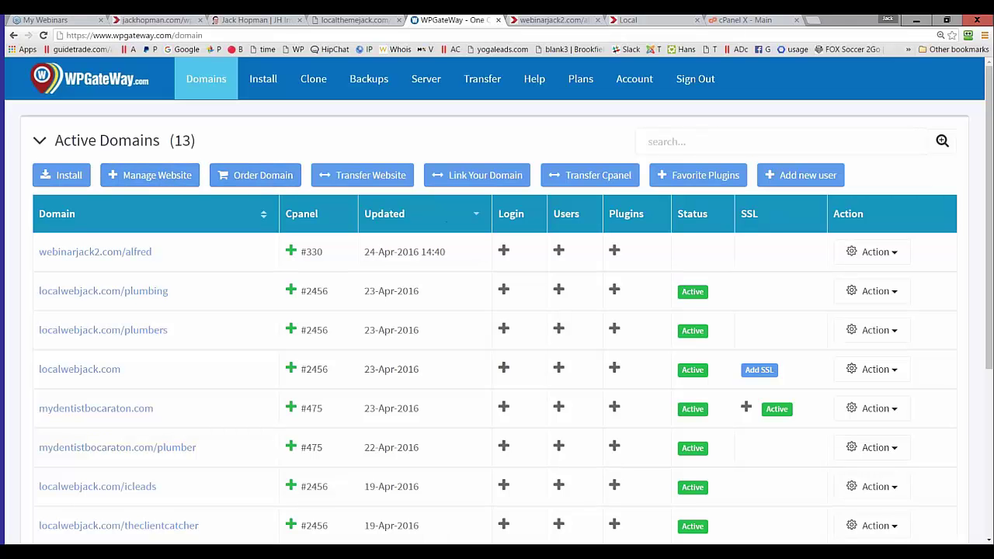
pyautogui.click(876, 256)
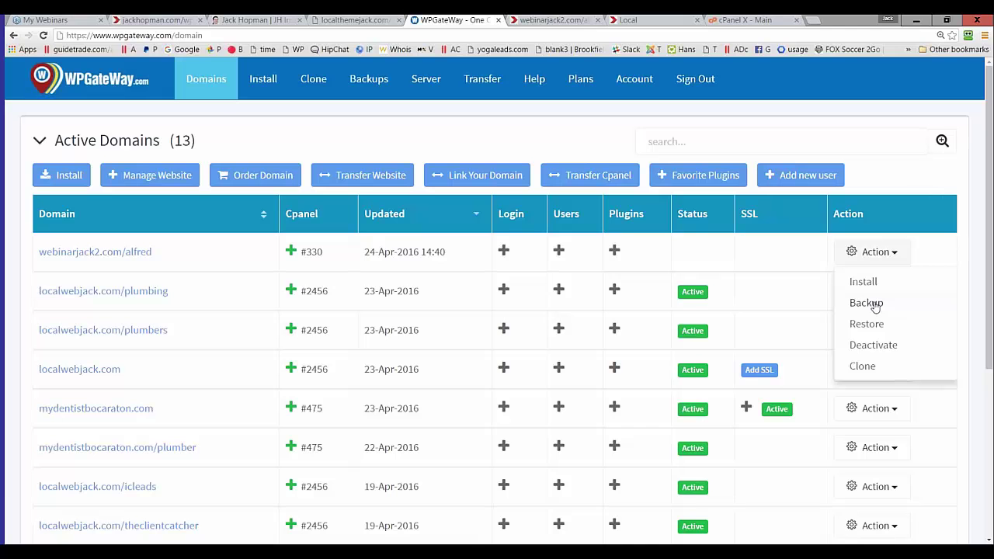
# On the sales page, highlight the word Hosting in the Business, Economic, and Pay As You Go packages.
pyautogui.click(173, 22)
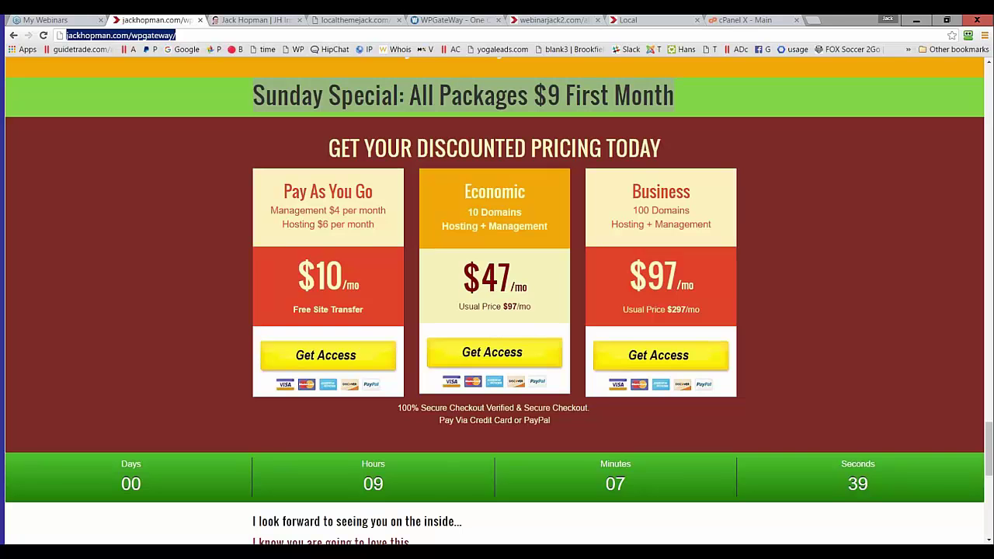
pyautogui.moveTo(611, 224); pyautogui.dragTo(644, 224)
pyautogui.moveTo(442, 226); pyautogui.dragTo(478, 226)
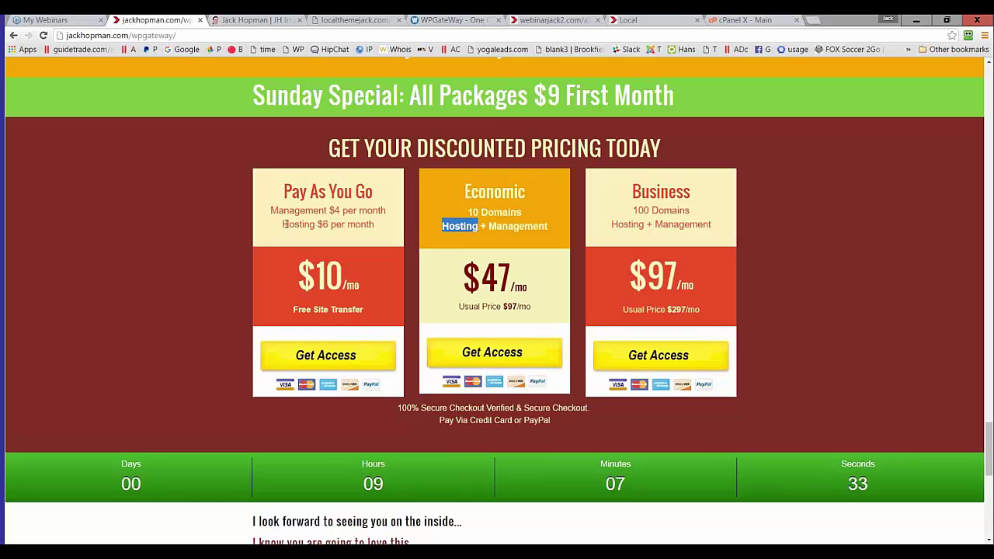
pyautogui.moveTo(283, 224); pyautogui.dragTo(316, 224)
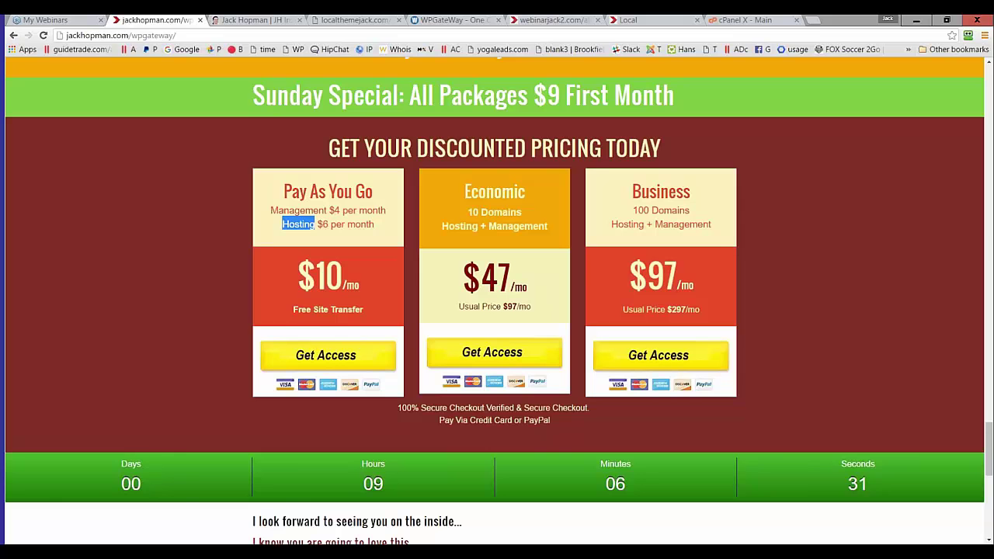
# Open the WPGateWay tutorials, expand and collapse Domain Email Setup, and return to the domains list.
pyautogui.click(449, 19)
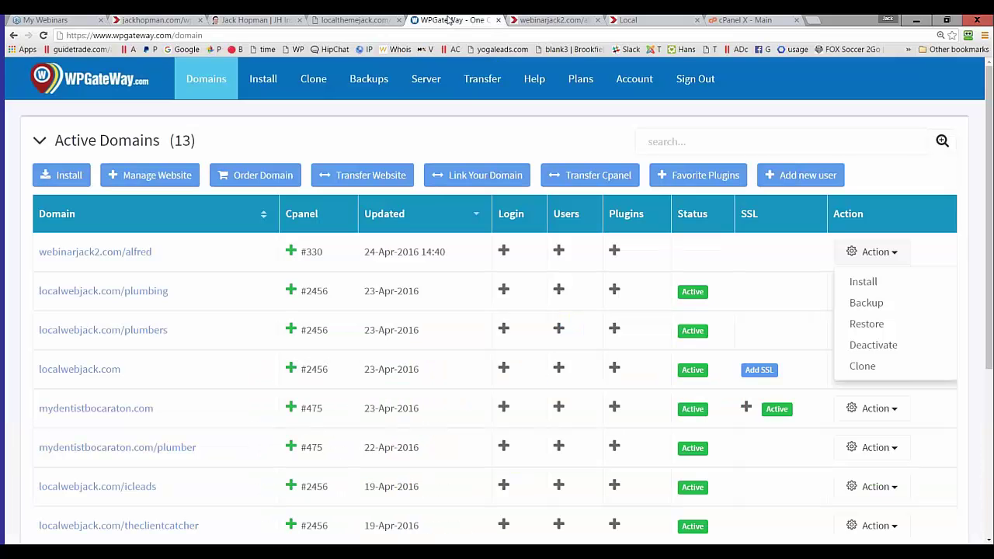
pyautogui.click(535, 85)
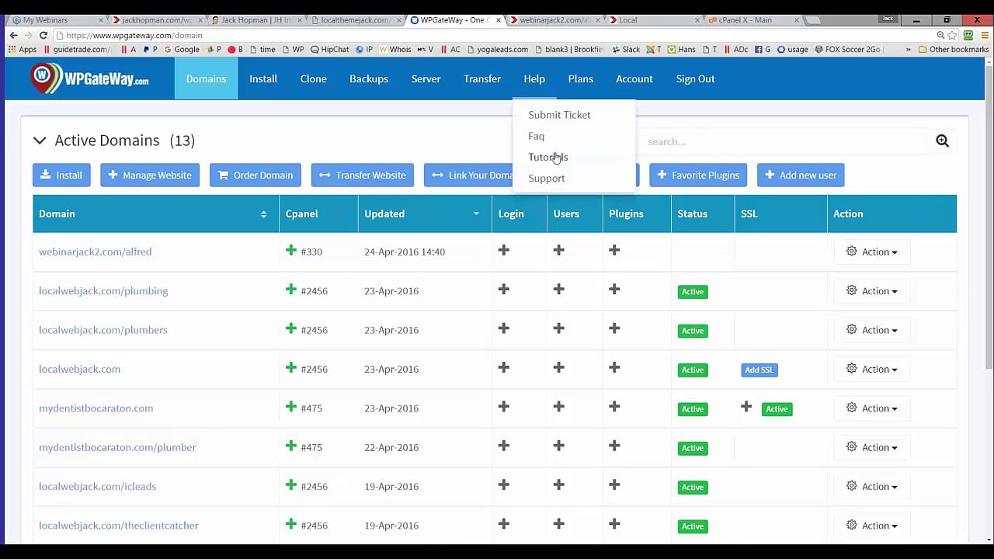
pyautogui.click(554, 157)
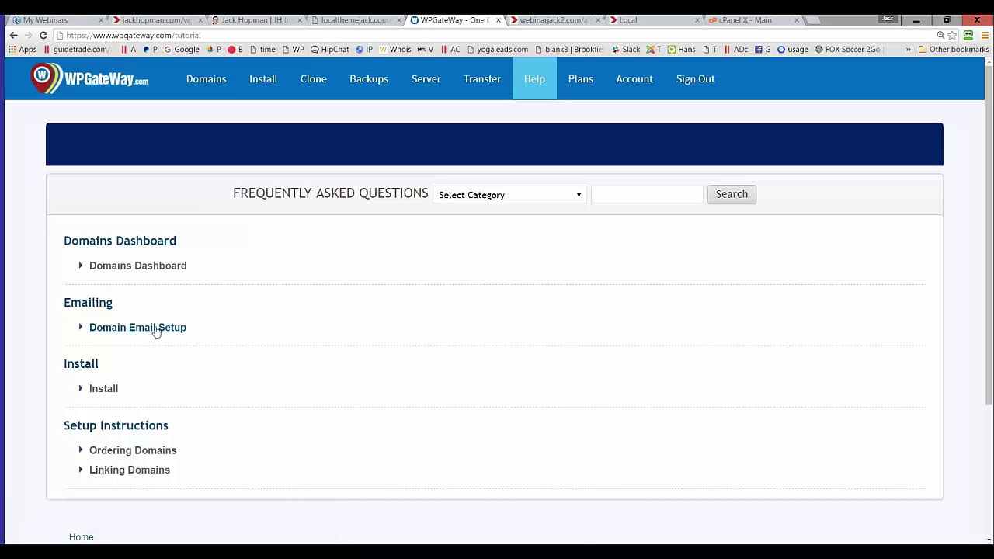
pyautogui.click(156, 328)
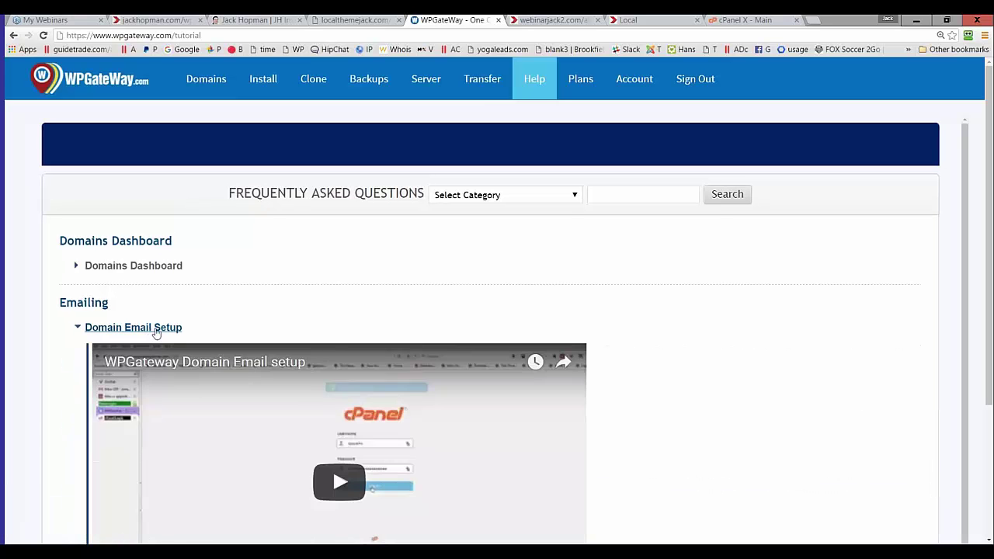
pyautogui.click(156, 328)
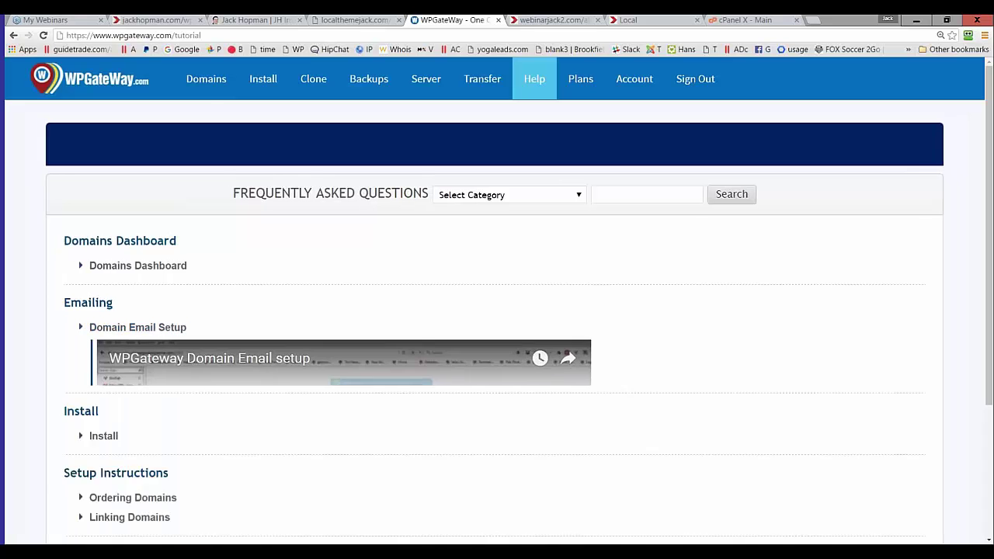
pyautogui.click(202, 82)
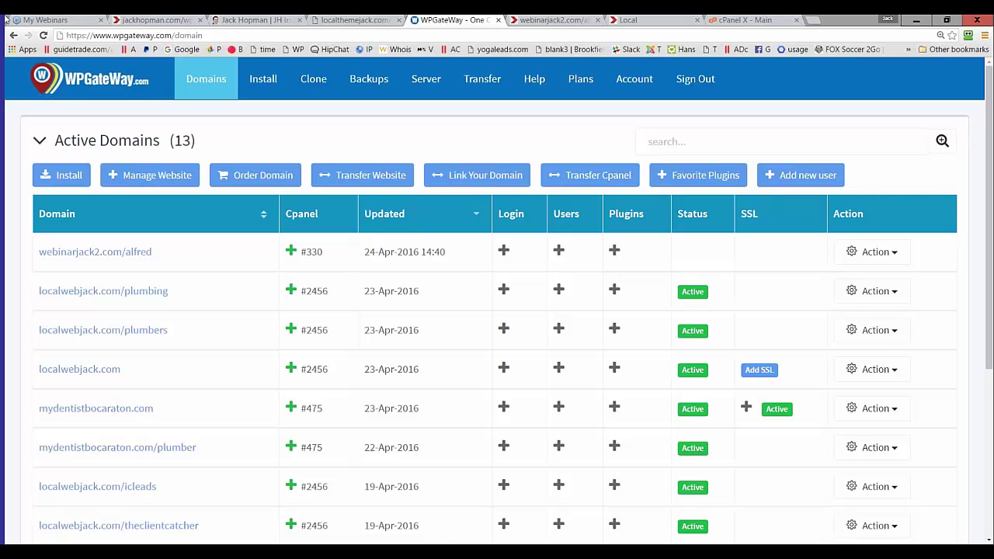
# View the jackhopman.com home page and go back to the package pricing on the sales page.
pyautogui.click(233, 20)
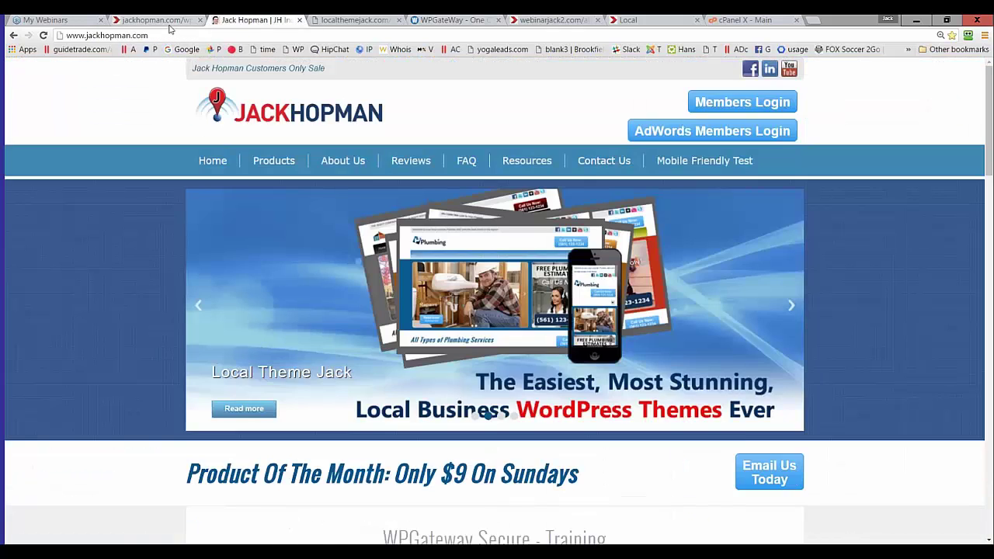
pyautogui.click(170, 22)
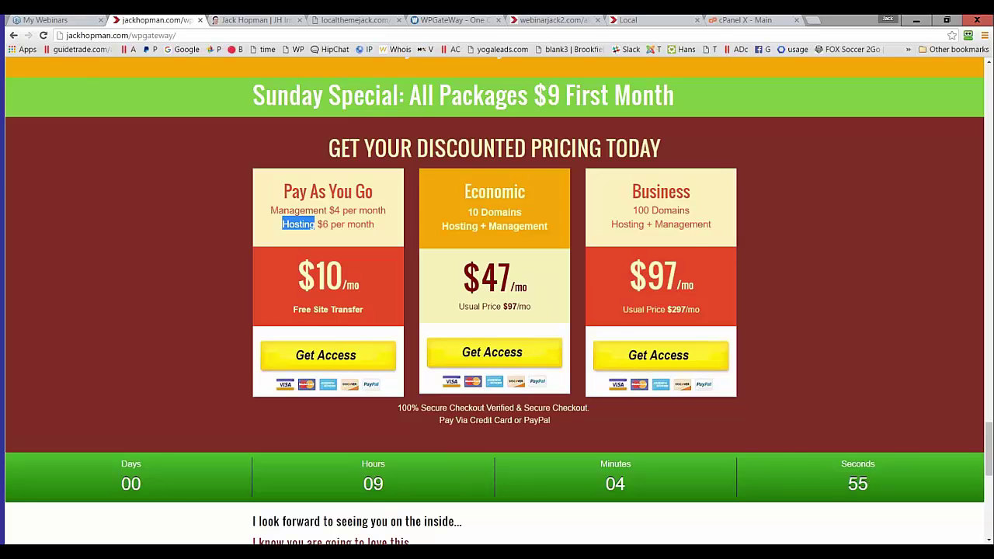
# Review the WPGateWay default install settings, from licence info and admin credentials down to the time zone and default database name.
pyautogui.click(463, 20)
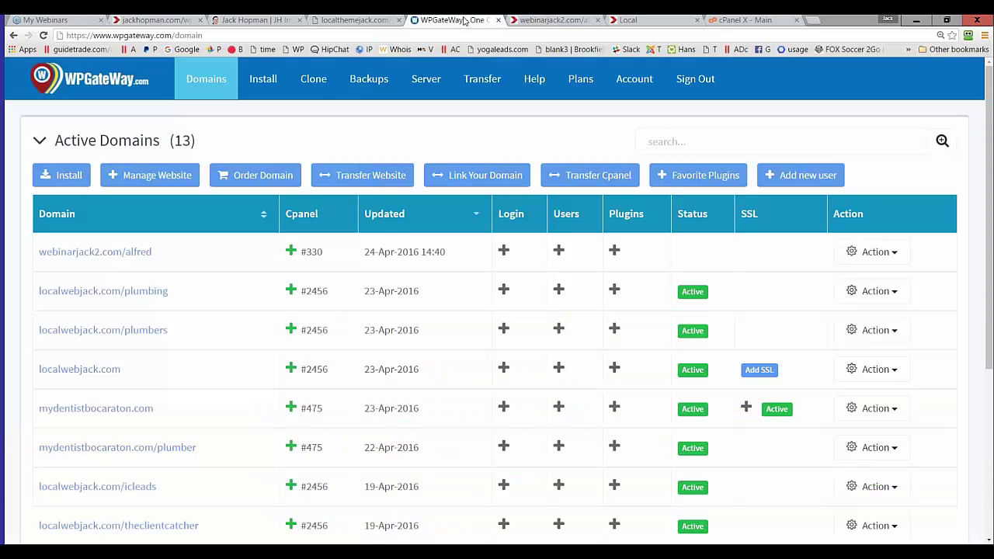
pyautogui.click(634, 82)
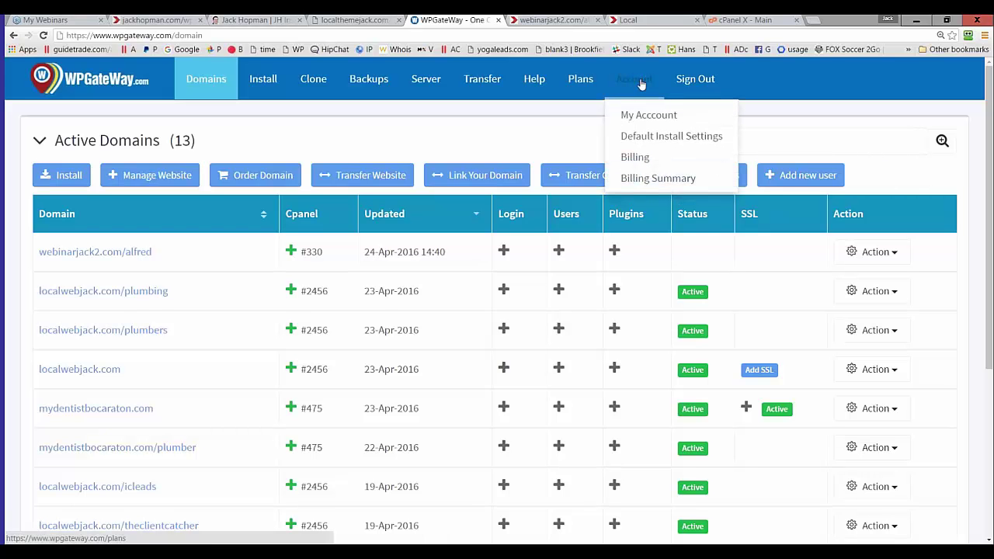
pyautogui.click(639, 115)
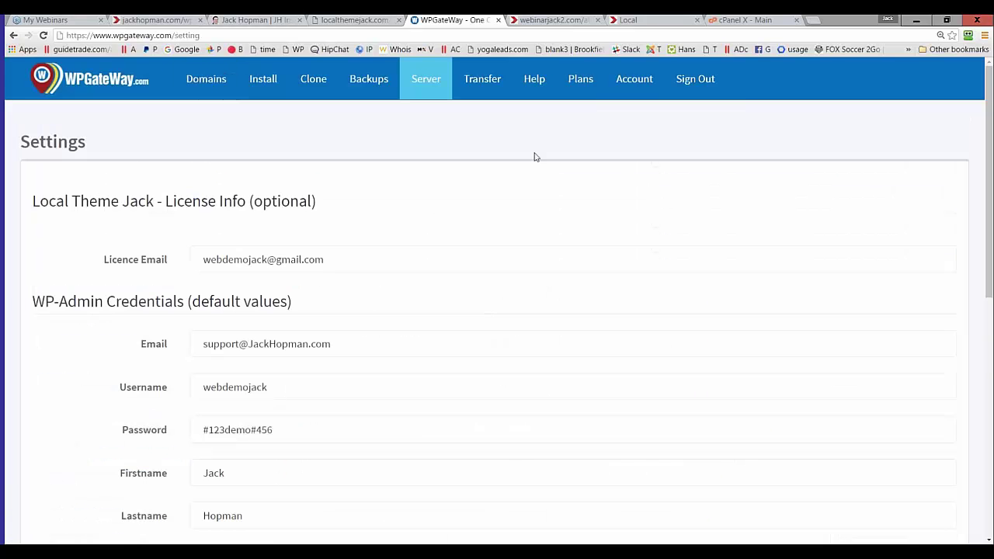
pyautogui.scroll(-5, 371, 282)
pyautogui.scroll(-2, 374, 290)
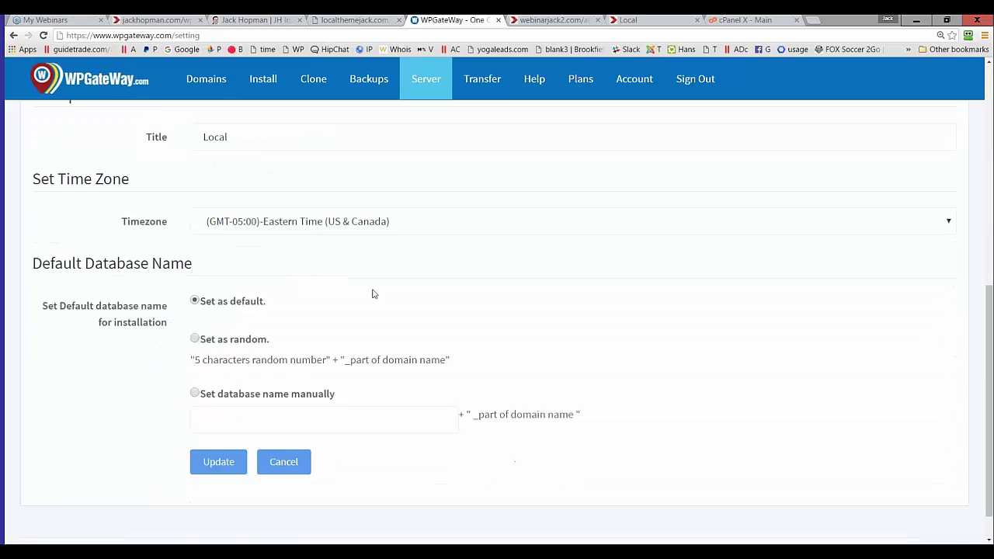
pyautogui.scroll(2, 394, 285)
pyautogui.scroll(5, 394, 285)
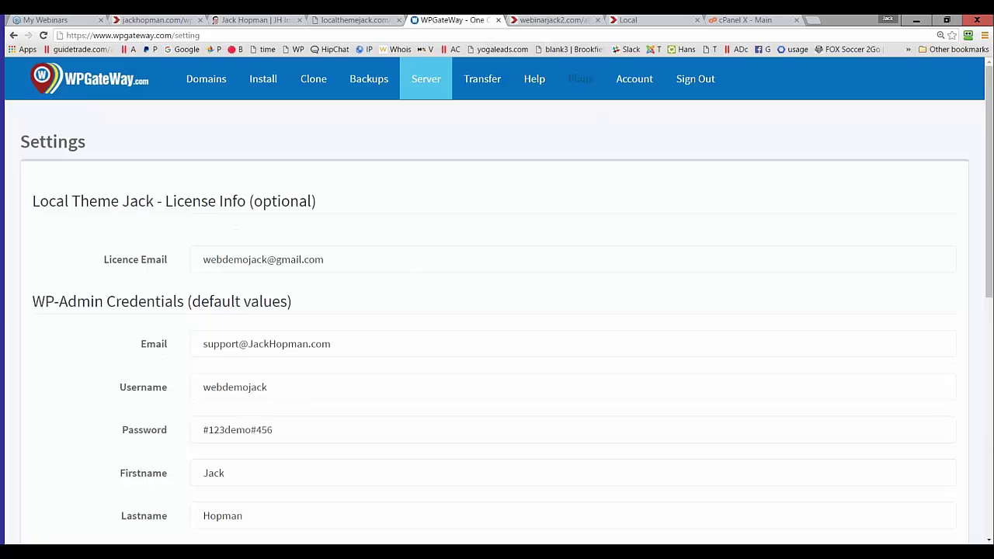
# Open the WPGateWay account profile, review its user information fields, and return to the domains list.
pyautogui.click(634, 81)
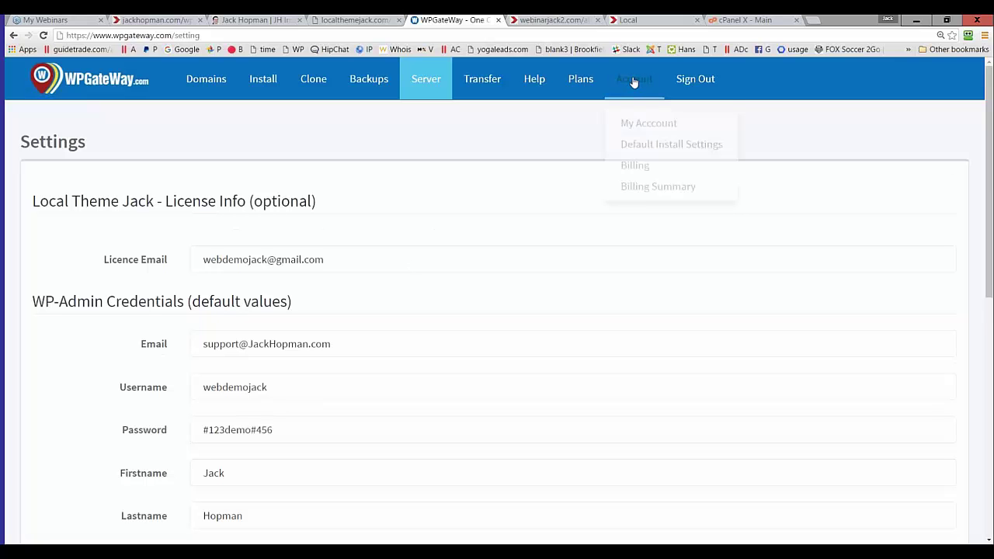
pyautogui.click(643, 123)
pyautogui.scroll(-1, 279, 317)
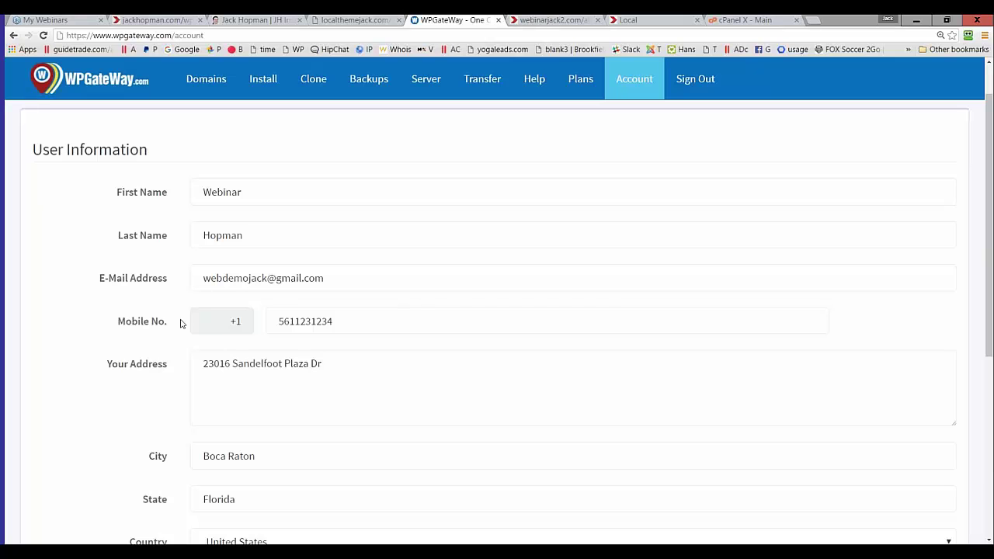
pyautogui.scroll(1, 186, 318)
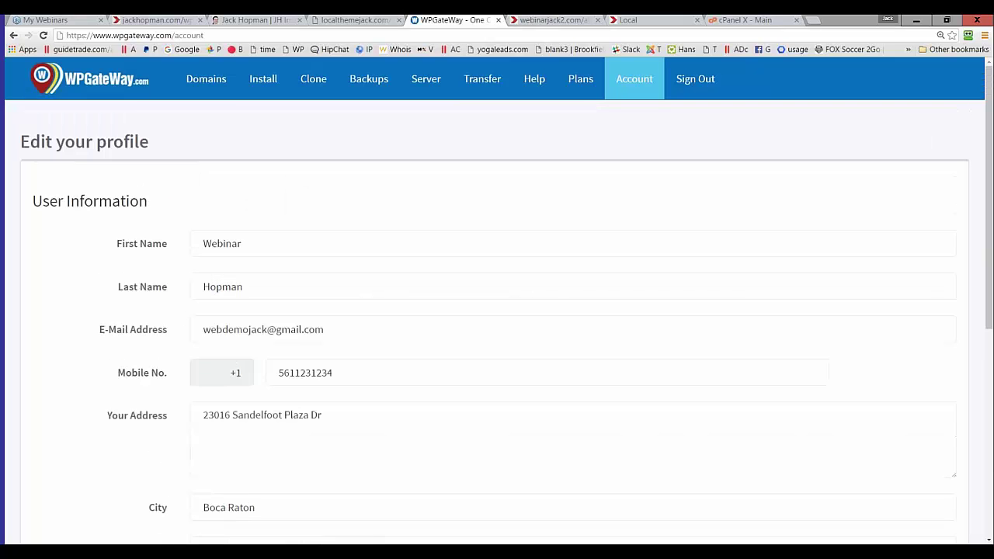
pyautogui.click(205, 81)
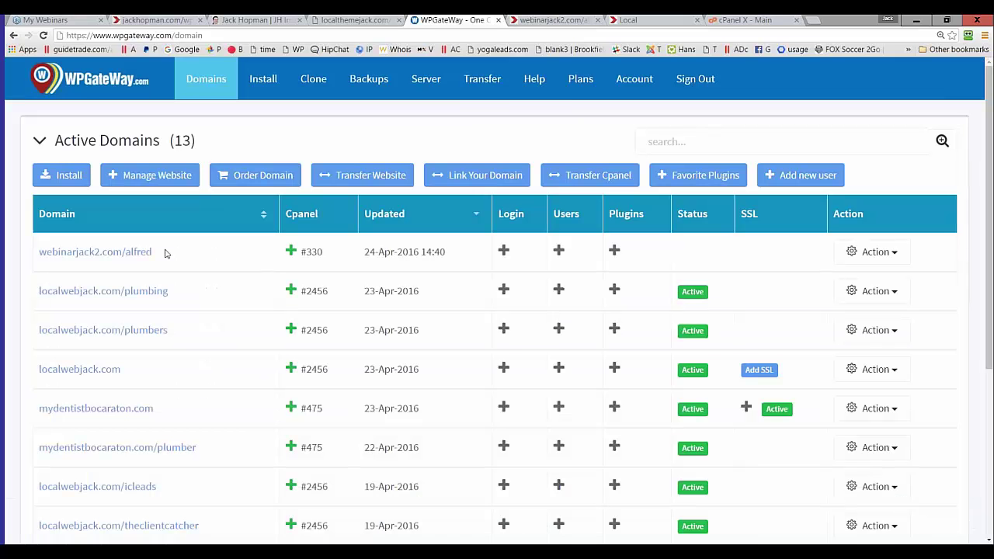
# Examine the website response check and alert options for localwebjack.com/plumbing, and return to the sales page's pricing.
pyautogui.click(692, 292)
pyautogui.click(368, 149)
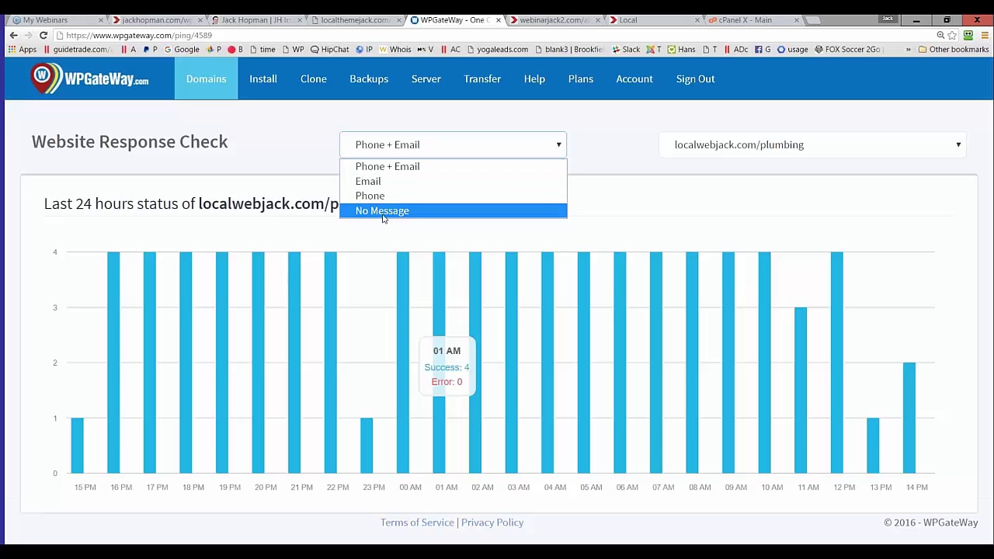
pyautogui.click(283, 134)
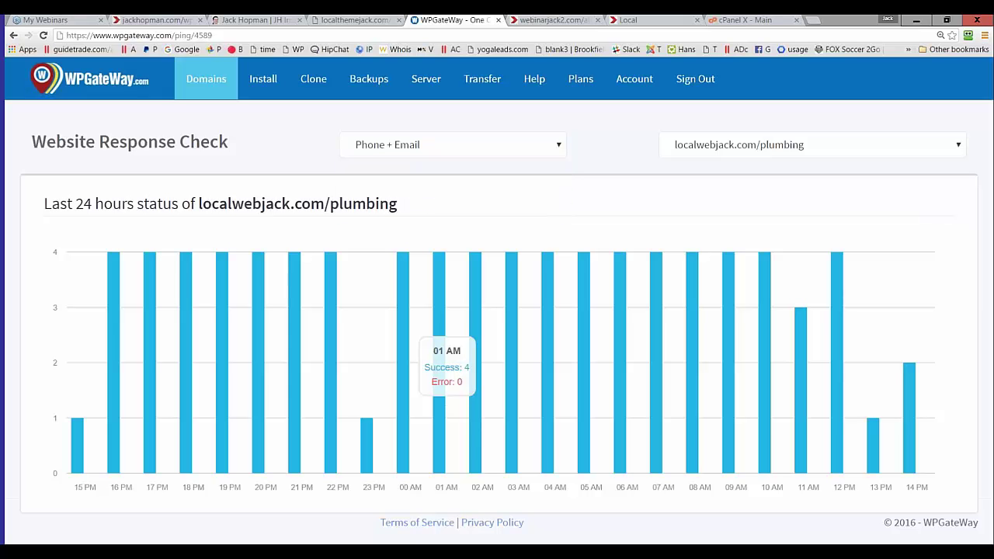
pyautogui.click(155, 21)
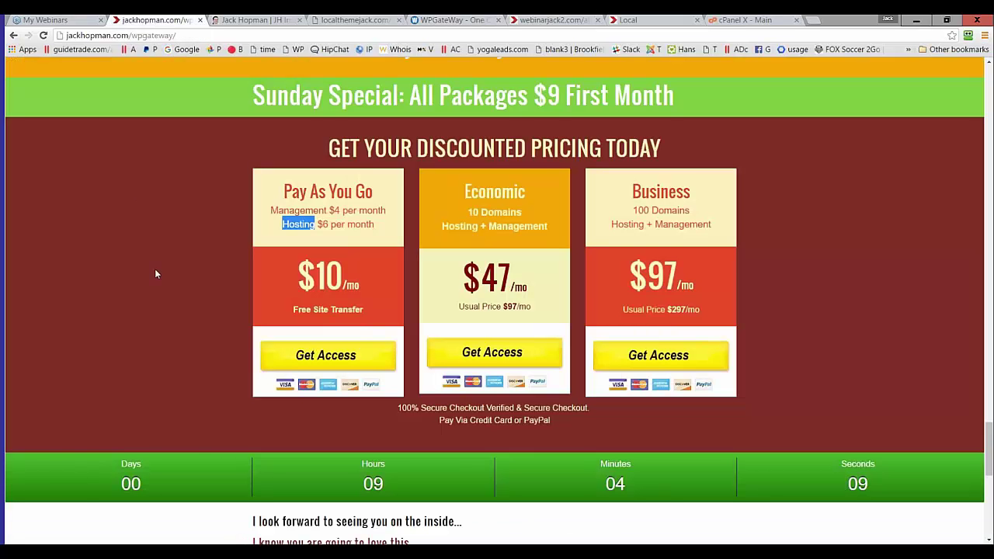